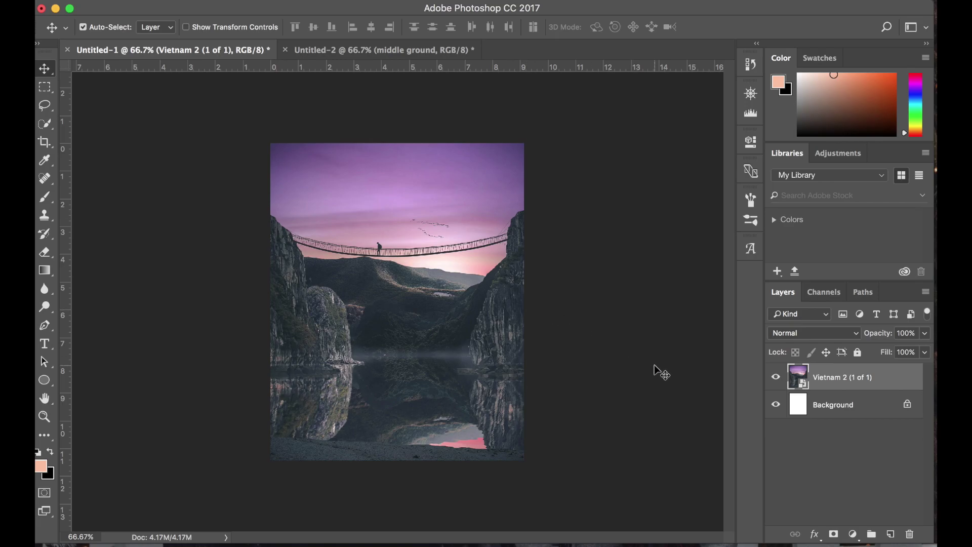
Temporarily hide the Vietnam 2 image and check the width and height settings for a new document without creating one.
{"action": "left_click", "coordinate": [776, 378]}
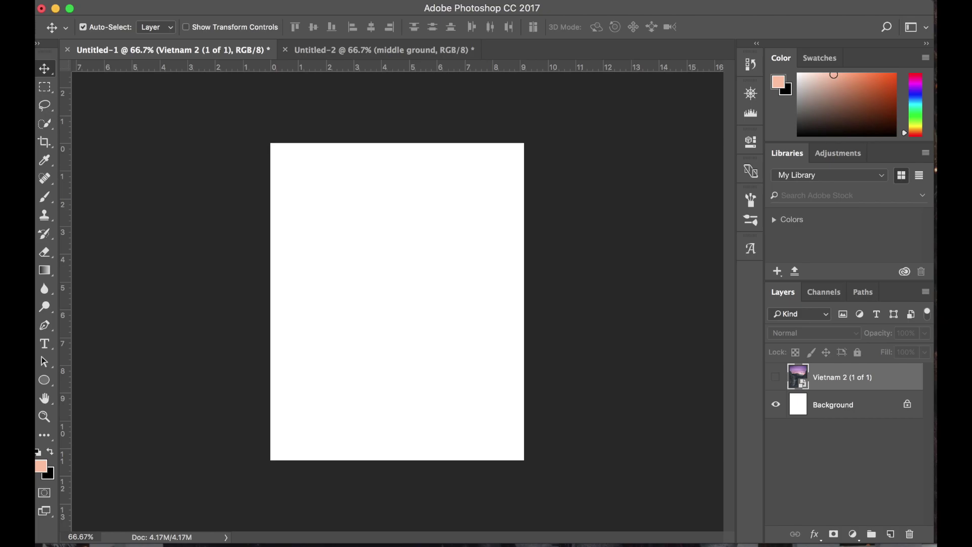
{"action": "left_click", "coordinate": [162, 1]}
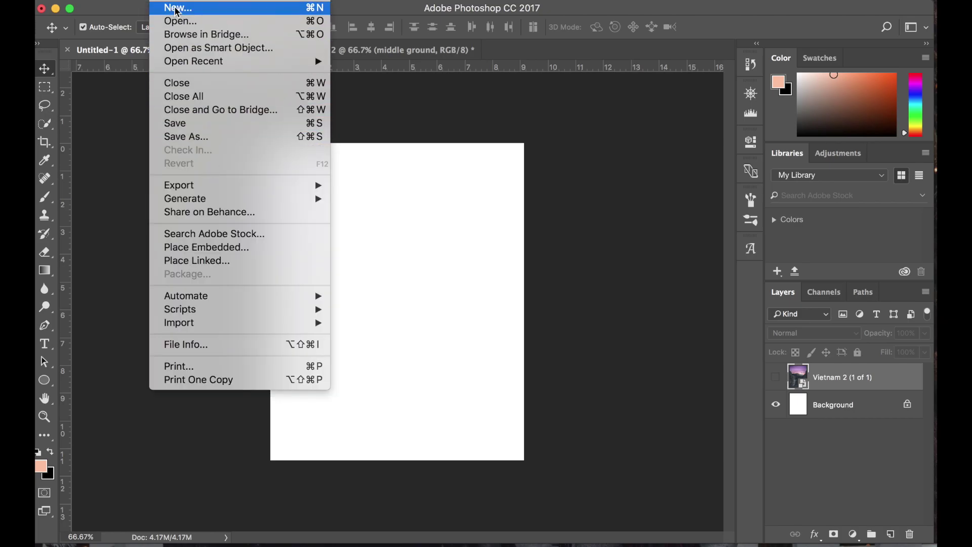
{"action": "left_click", "coordinate": [177, 9]}
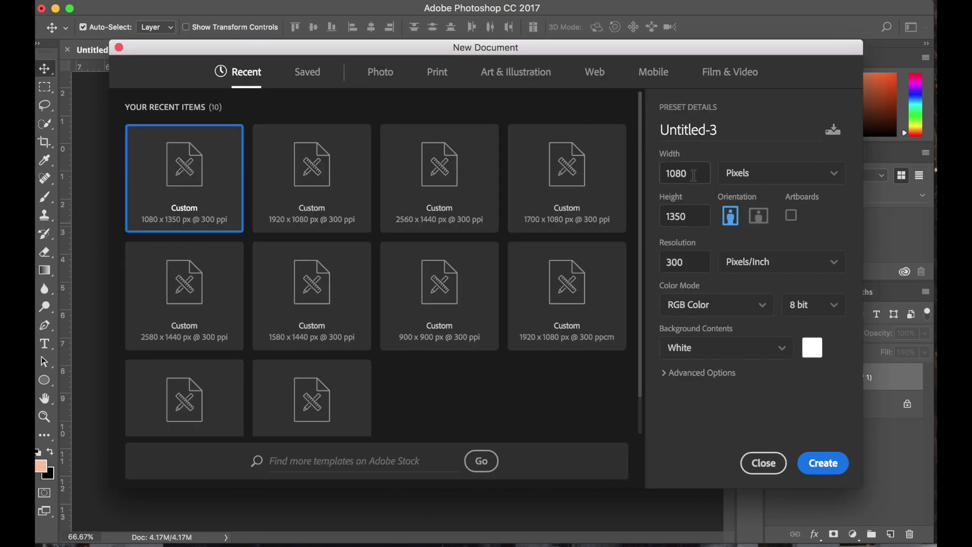
{"action": "left_click", "coordinate": [697, 174]}
{"action": "double_click", "coordinate": [694, 177]}
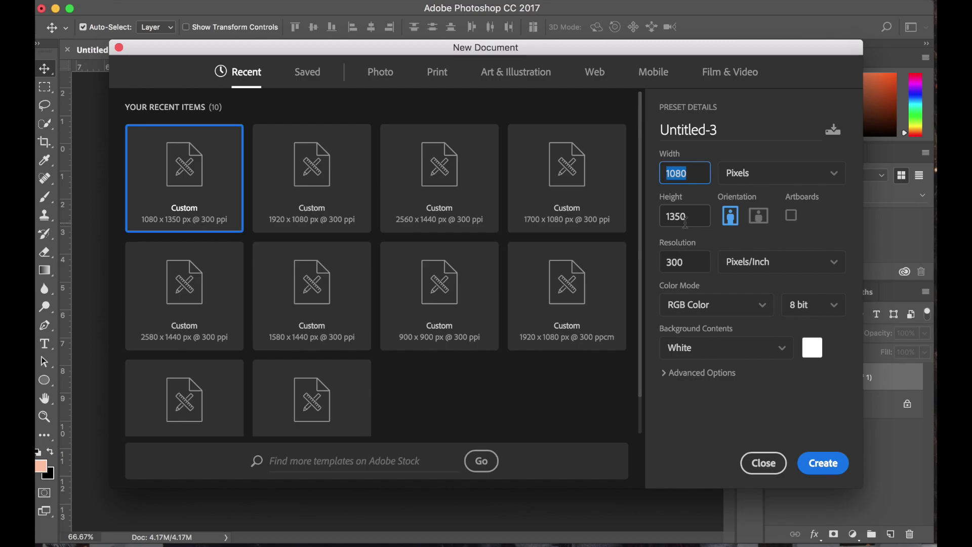
{"action": "left_click", "coordinate": [809, 467]}
{"action": "left_click", "coordinate": [785, 464]}
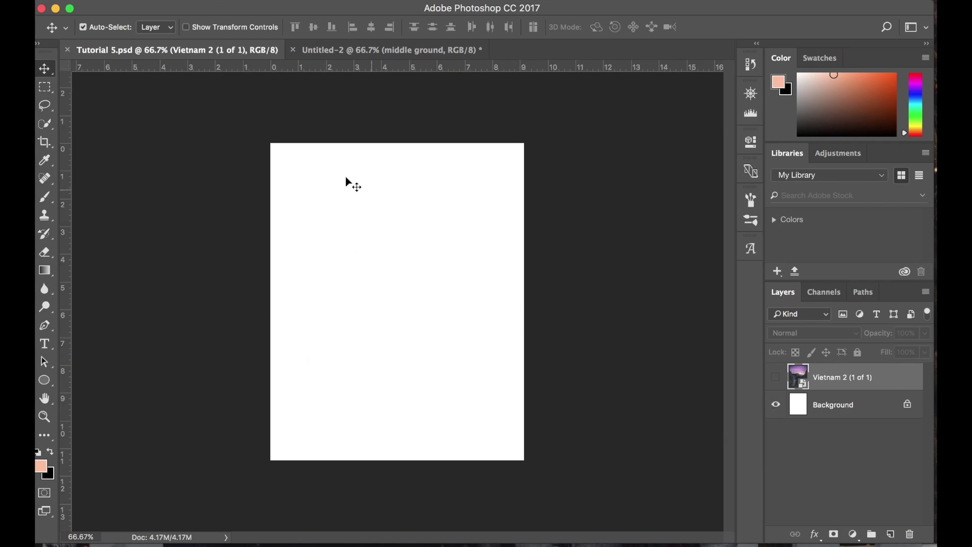
{"action": "left_click", "coordinate": [776, 377]}
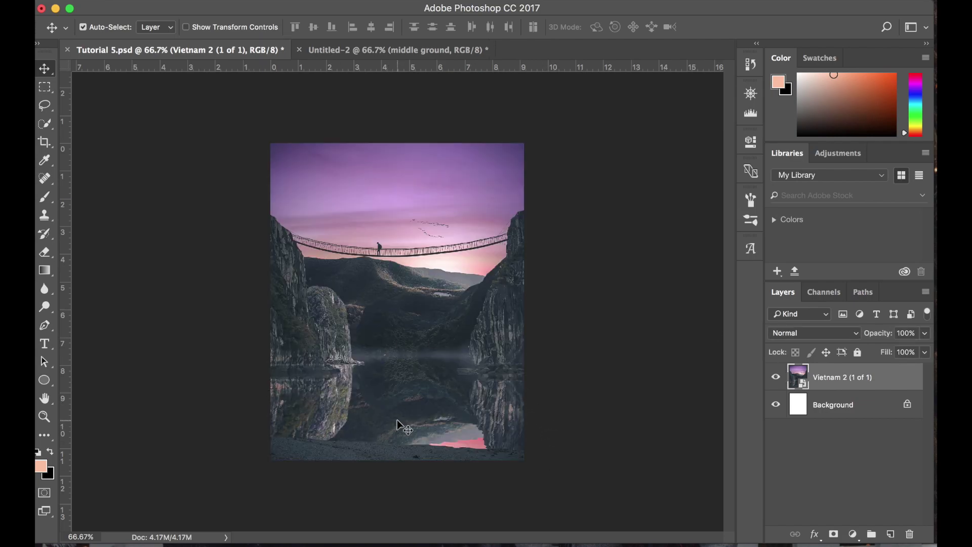
{"action": "scroll", "coordinate": [398, 421], "scroll_direction": "up", "scroll_amount": 3}
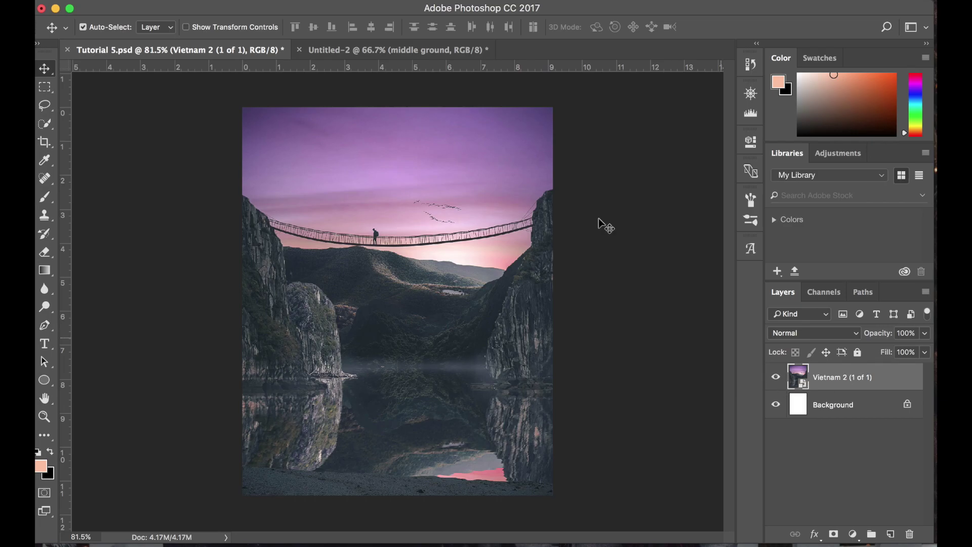
Look through the source layers in Untitled-2, and delete the Vietnam 2 (1 of 1) layer from Tutorial 5.psd.
{"action": "left_click", "coordinate": [440, 54]}
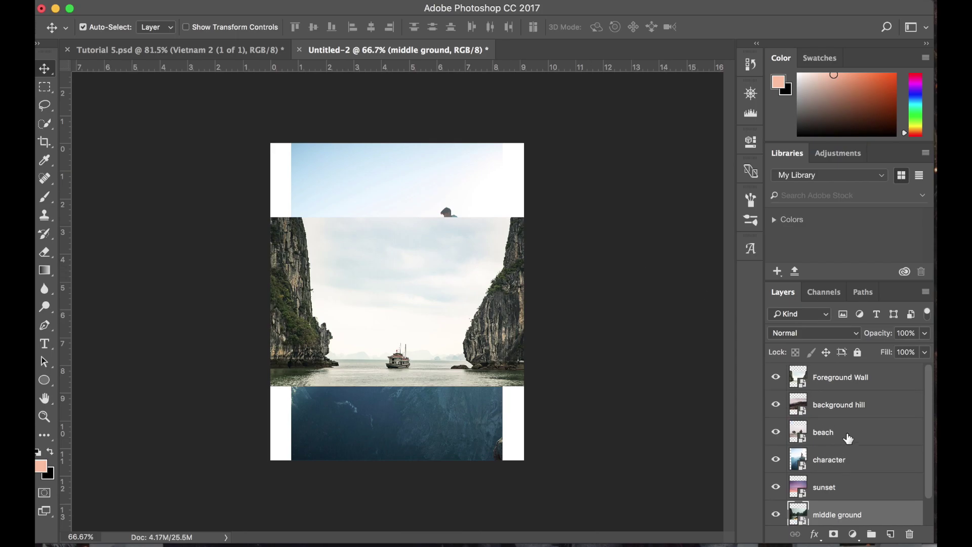
{"action": "scroll", "coordinate": [848, 438], "scroll_direction": "down", "scroll_amount": 2}
{"action": "key", "text": "ctrl+v"}
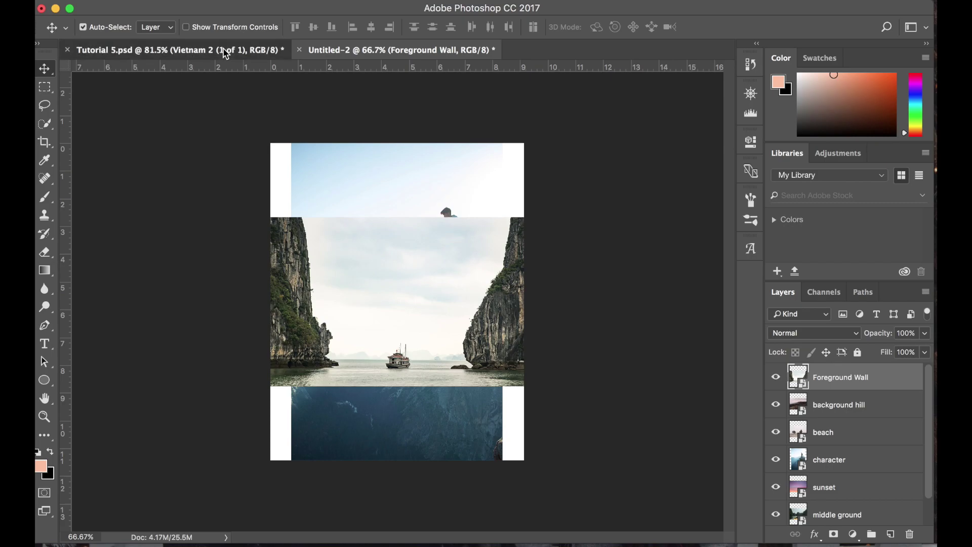
{"action": "left_click", "coordinate": [243, 51]}
{"action": "key", "text": "BackSpace"}
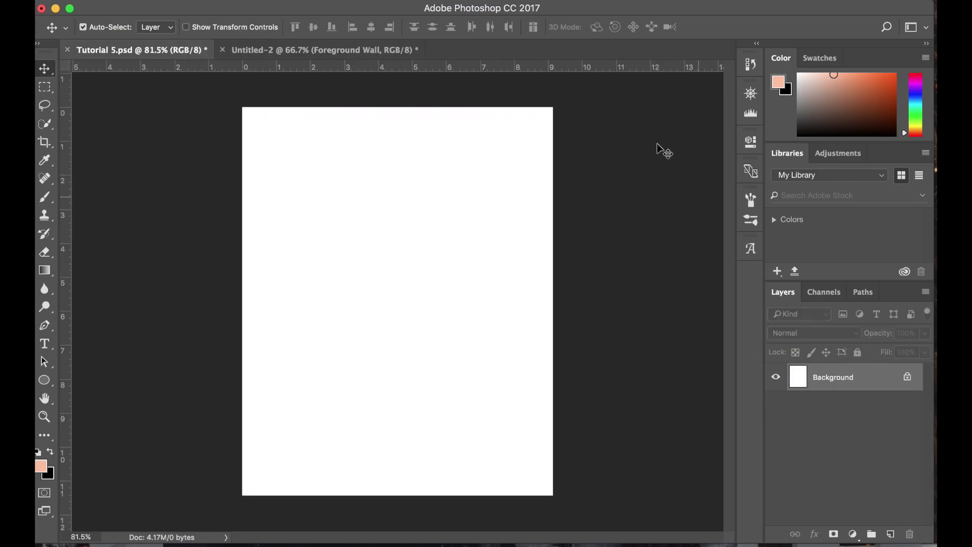
Duplicate the Foreground Wall layer from Untitled-2 into the Tutorial 5.psd document.
{"action": "left_click", "coordinate": [366, 52]}
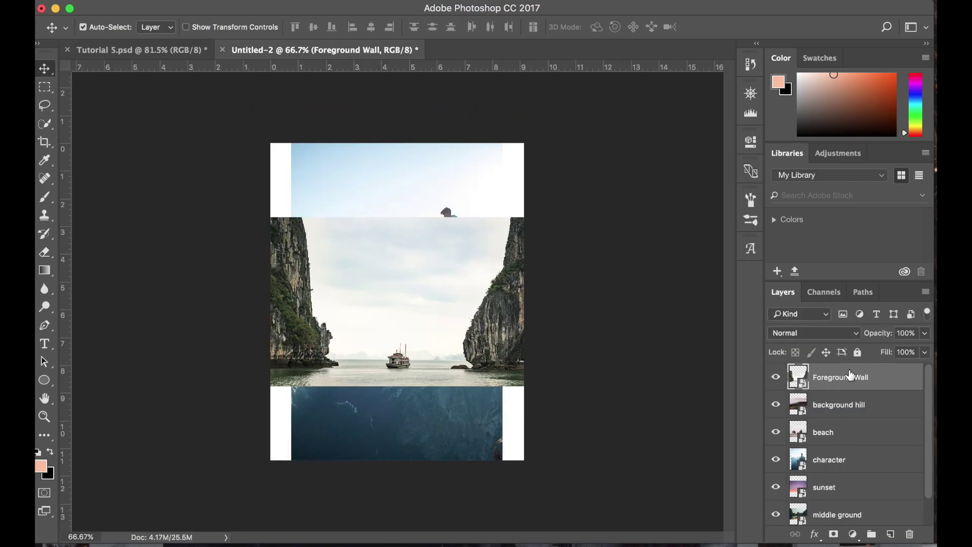
{"action": "right_click", "coordinate": [883, 377]}
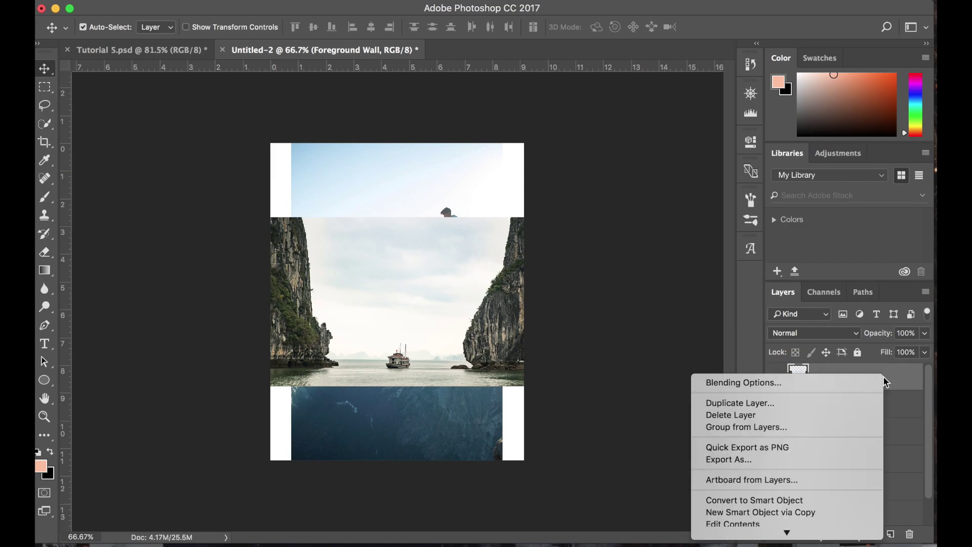
{"action": "left_click", "coordinate": [797, 403]}
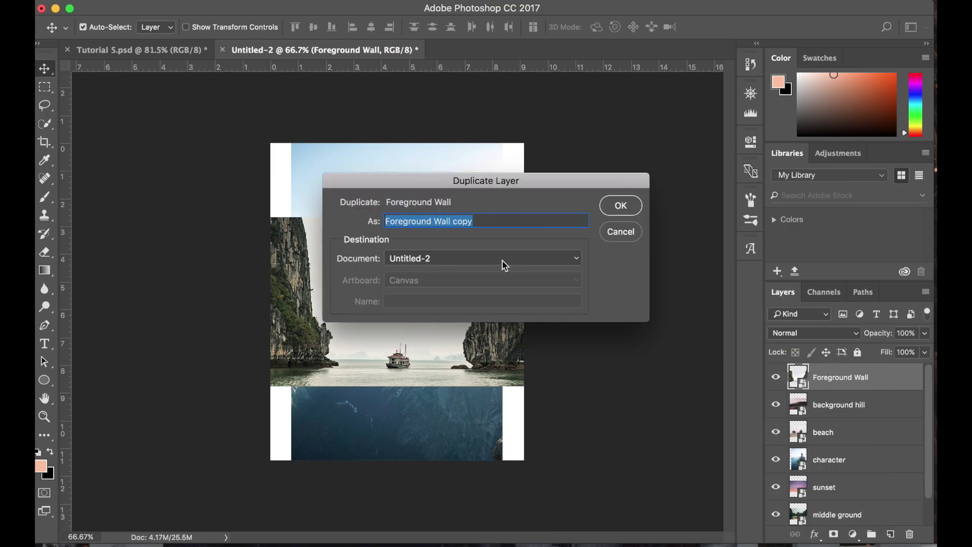
{"action": "left_click", "coordinate": [409, 260]}
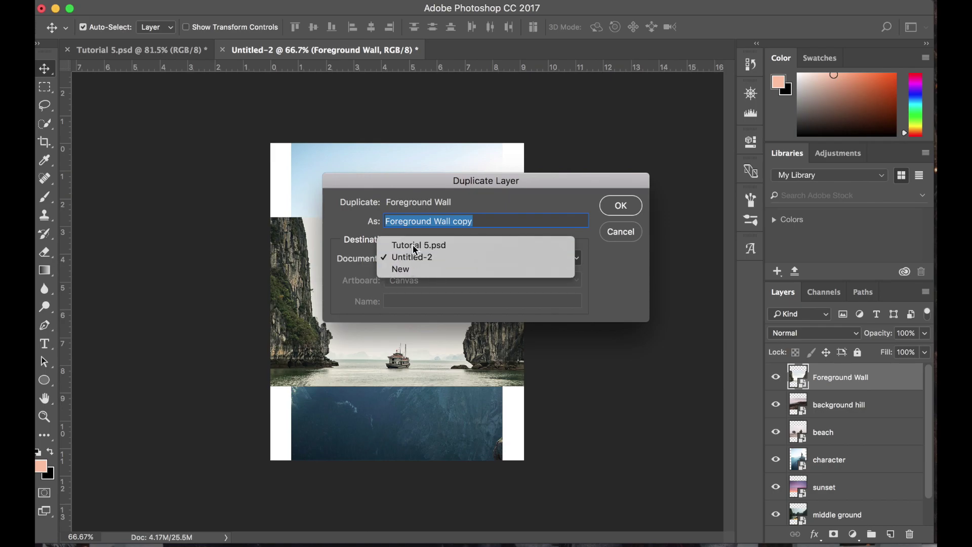
{"action": "left_click", "coordinate": [412, 244]}
{"action": "key", "text": "Return"}
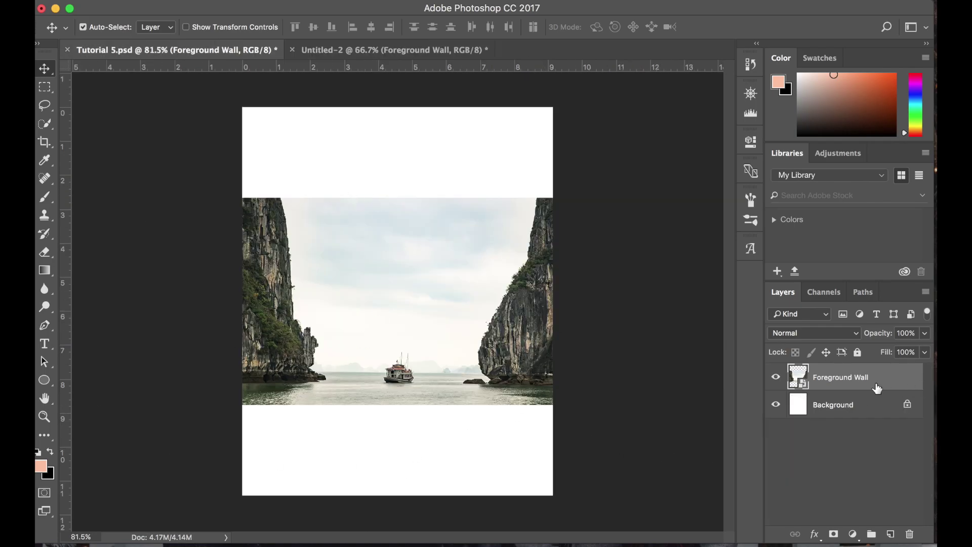
Use the Quick Selection tool to select the sky, boat and water between and below the two cliffs on Foreground Wall.
{"action": "scroll", "coordinate": [551, 400], "scroll_direction": "up", "scroll_amount": 3}
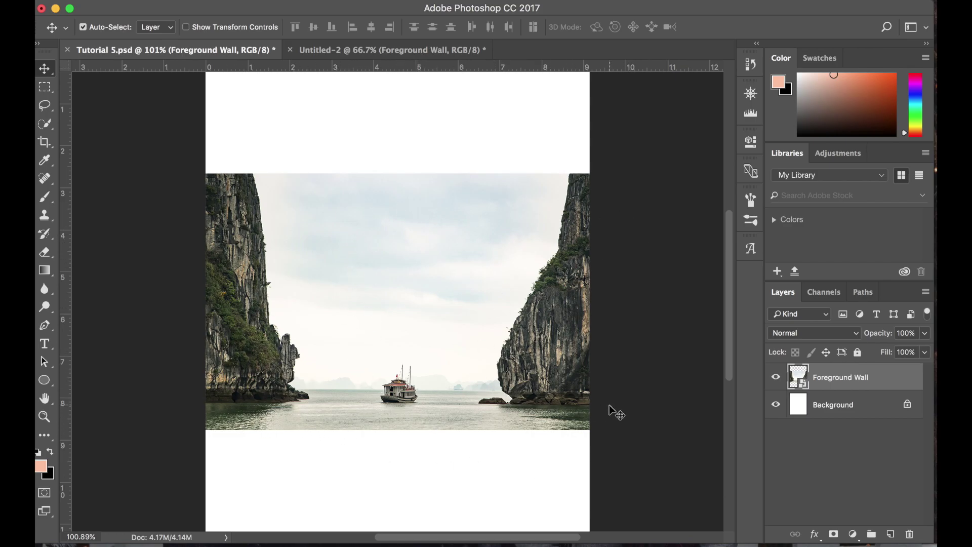
{"action": "scroll", "coordinate": [618, 413], "scroll_direction": "up", "scroll_amount": 5}
{"action": "scroll", "coordinate": [618, 412], "scroll_direction": "up", "scroll_amount": 1}
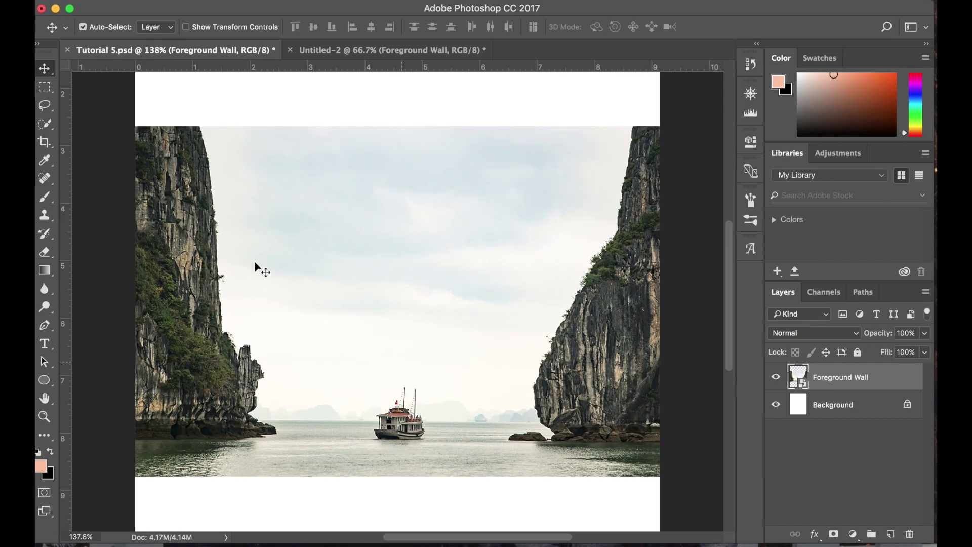
{"action": "left_click", "coordinate": [49, 125]}
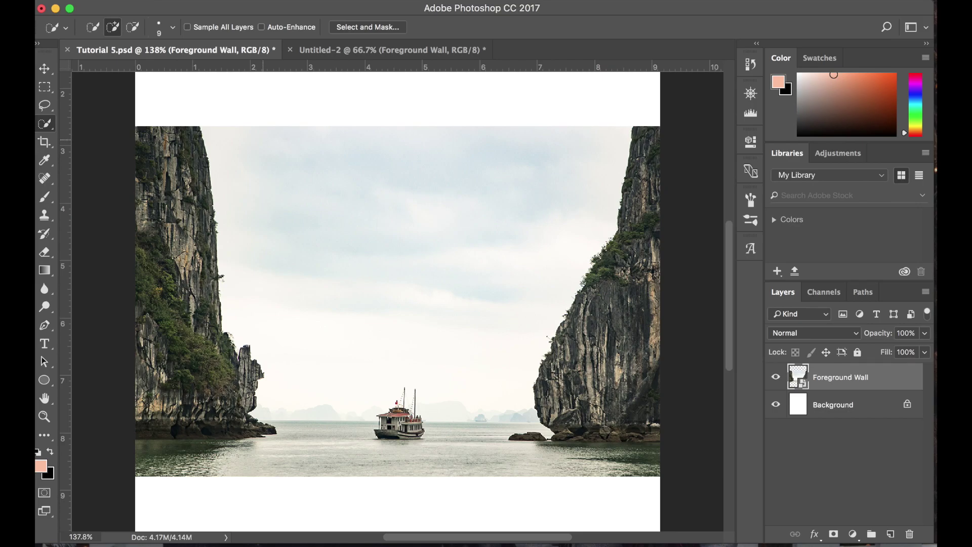
{"action": "left_click_drag", "start_coordinate": [312, 225], "coordinate": [329, 266]}
{"action": "left_click_drag", "start_coordinate": [397, 335], "coordinate": [325, 444]}
{"action": "left_click_drag", "start_coordinate": [247, 464], "coordinate": [160, 452]}
{"action": "scroll", "coordinate": [143, 451], "scroll_direction": "up", "scroll_amount": 1}
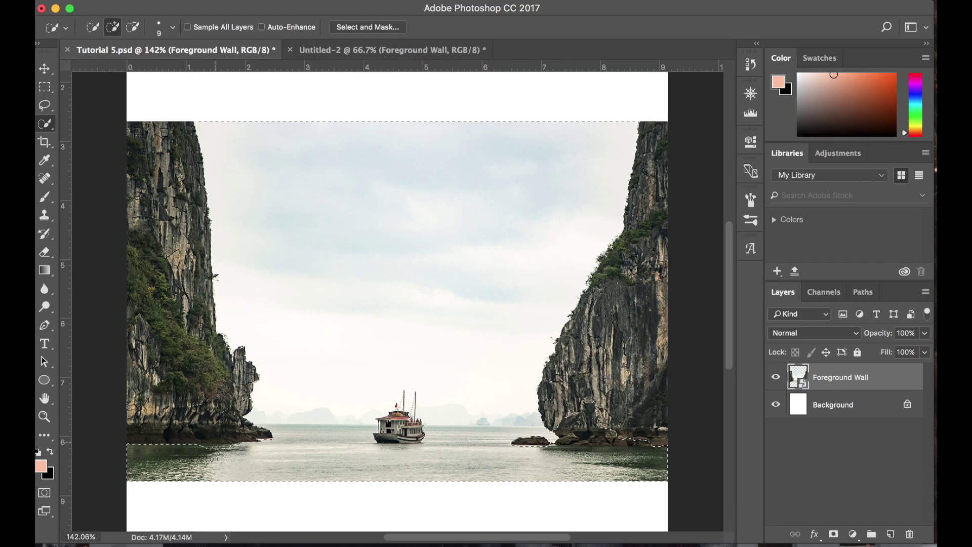
Refine the selection along the waterline at the base of the left cliff.
{"action": "scroll", "coordinate": [345, 377], "scroll_direction": "up", "scroll_amount": 5}
{"action": "scroll", "coordinate": [345, 377], "scroll_direction": "left", "scroll_amount": 5}
{"action": "scroll", "coordinate": [345, 377], "scroll_direction": "down", "scroll_amount": 2}
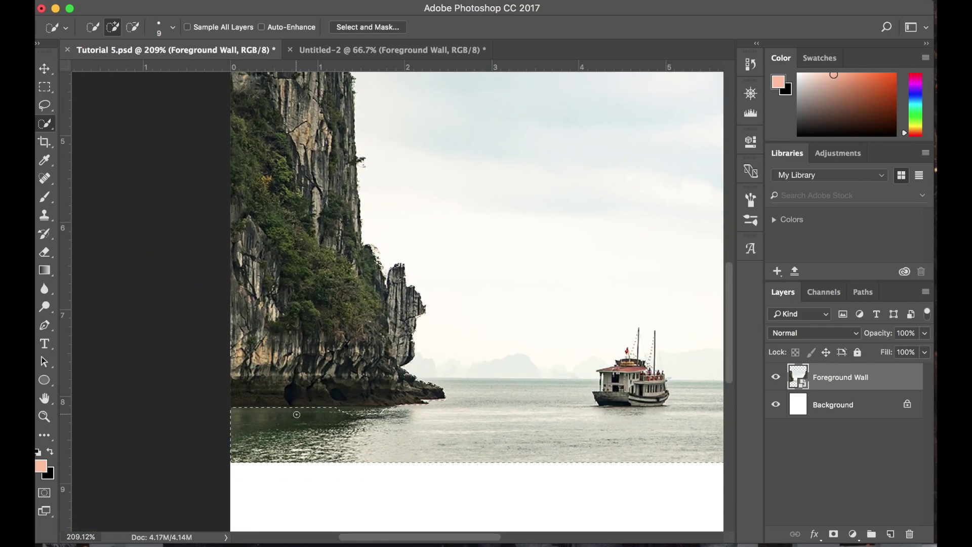
{"action": "scroll", "coordinate": [334, 439], "scroll_direction": "up", "scroll_amount": 5}
{"action": "scroll", "coordinate": [334, 439], "scroll_direction": "down", "scroll_amount": 1}
{"action": "scroll", "coordinate": [335, 438], "scroll_direction": "right", "scroll_amount": 1}
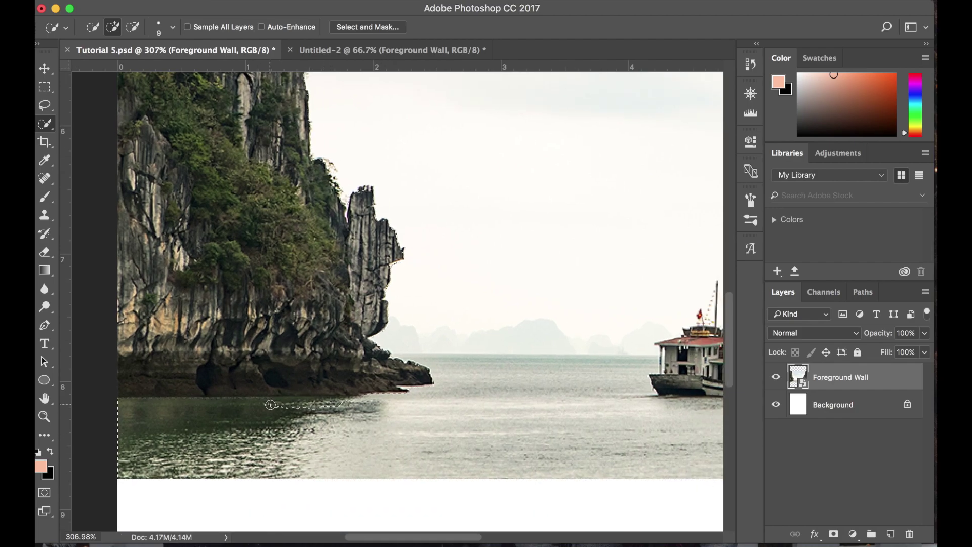
{"action": "mouse_move", "coordinate": [270, 404]}
{"action": "left_mouse_down"}
{"action": "mouse_move", "coordinate": [330, 405]}
{"action": "mouse_move", "coordinate": [300, 403]}
{"action": "mouse_move", "coordinate": [326, 404]}
{"action": "left_mouse_up"}
{"action": "key", "text": "super+0"}
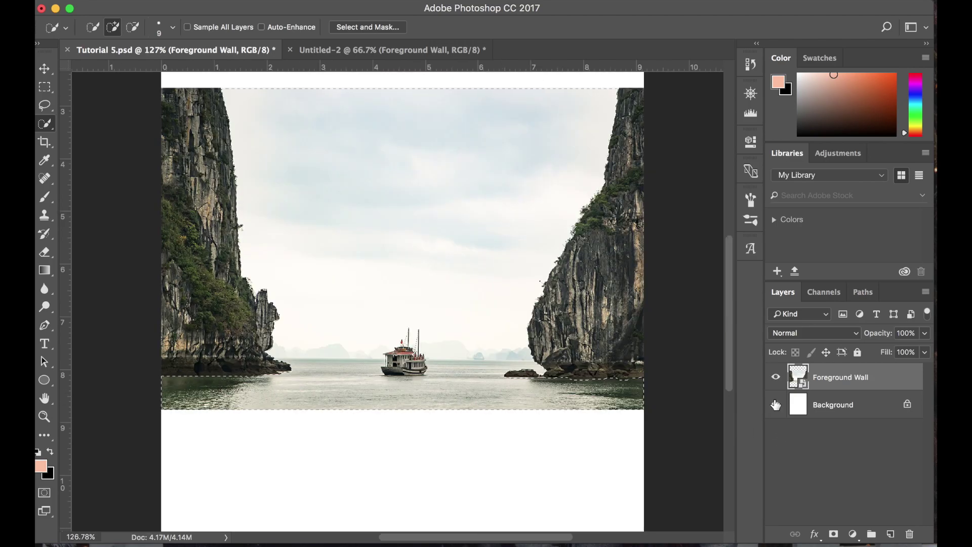
Add a layer mask to Foreground Wall from the selection and invert the mask to show only the cliffs.
{"action": "left_click", "coordinate": [833, 534]}
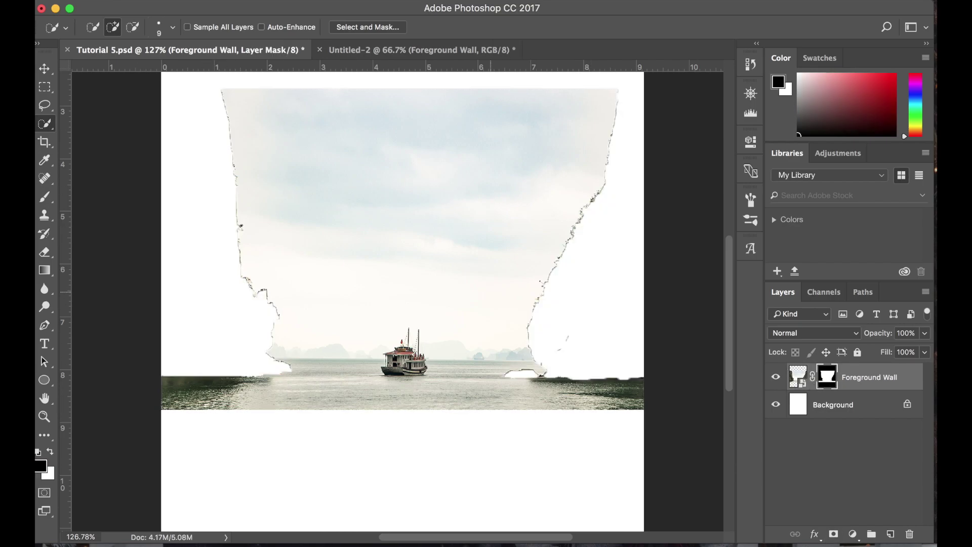
{"action": "left_click", "coordinate": [233, 0]}
{"action": "mouse_move", "coordinate": [239, 32]}
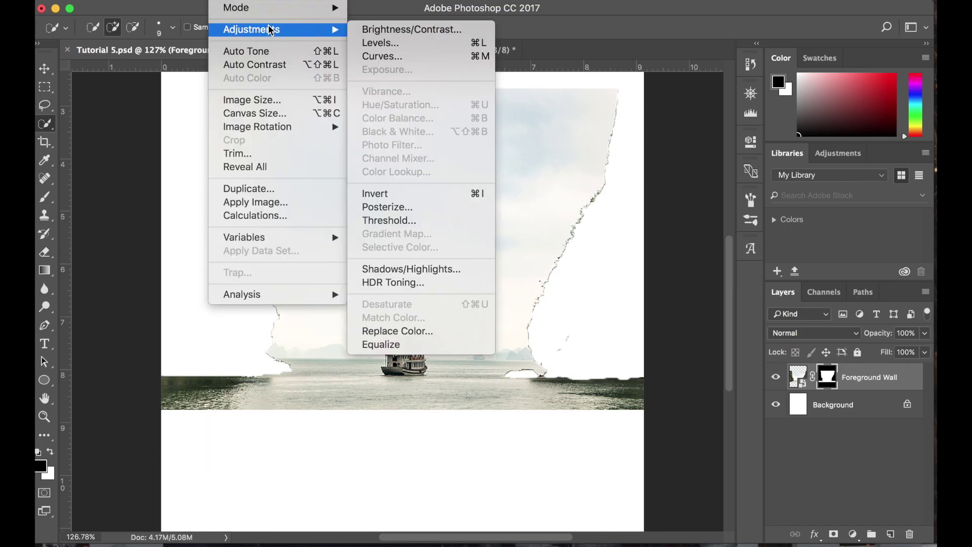
{"action": "left_click", "coordinate": [384, 193]}
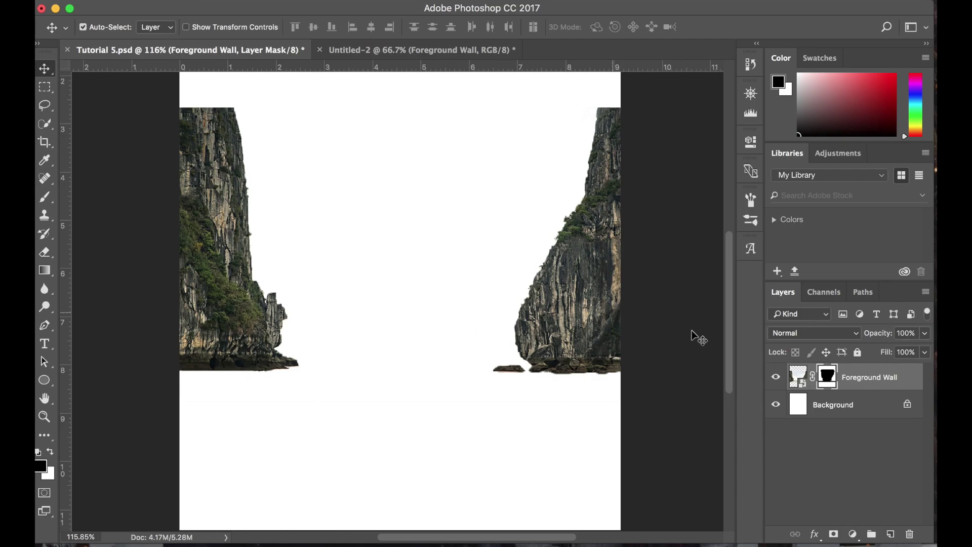
Move the masked Foreground Wall cliffs slightly down, keeping them horizontally centred on the canvas.
{"action": "double_click", "coordinate": [867, 377]}
{"action": "left_click", "coordinate": [871, 407]}
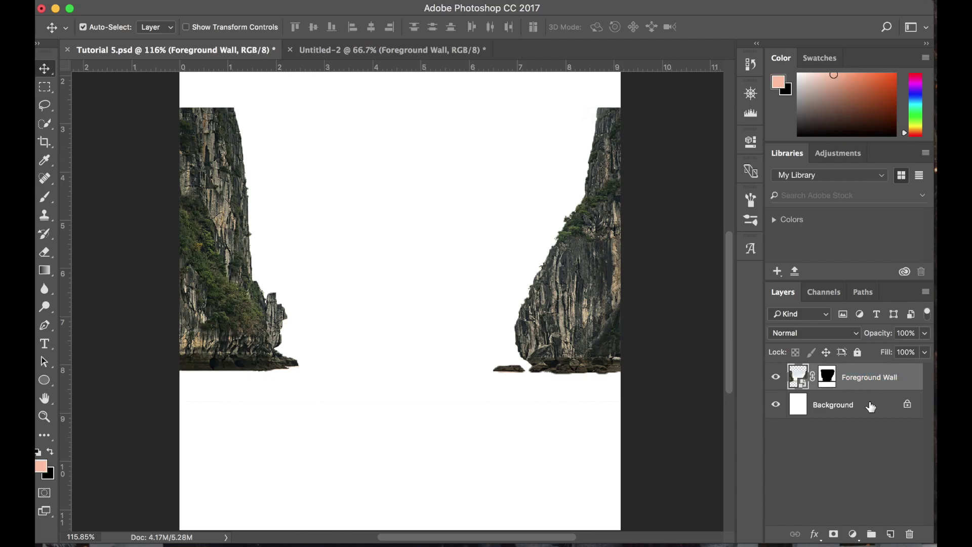
{"action": "left_click_drag", "start_coordinate": [576, 331], "coordinate": [532, 354]}
{"action": "scroll", "coordinate": [573, 357], "scroll_direction": "down", "scroll_amount": 2}
{"action": "scroll", "coordinate": [573, 357], "scroll_direction": "down", "scroll_amount": 2}
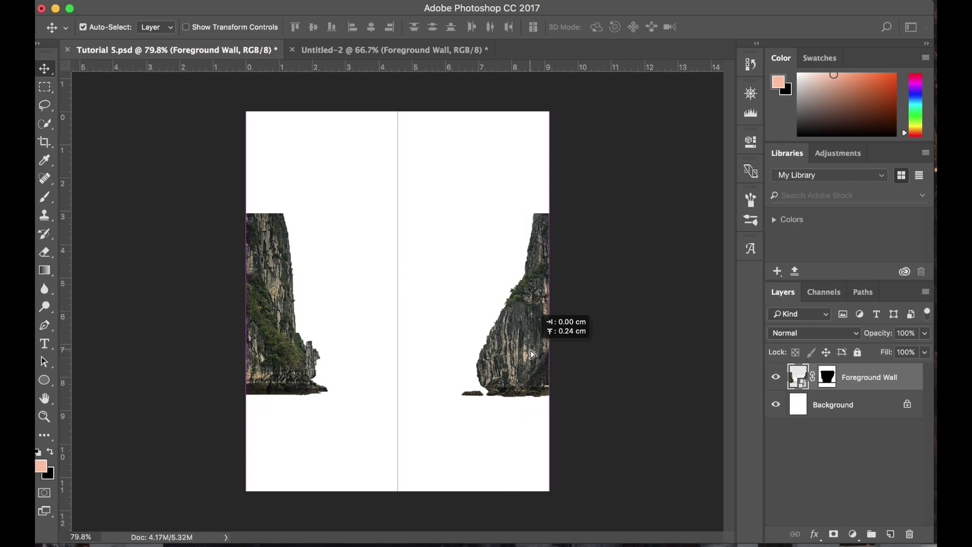
{"action": "left_click_drag", "start_coordinate": [533, 354], "coordinate": [533, 354]}
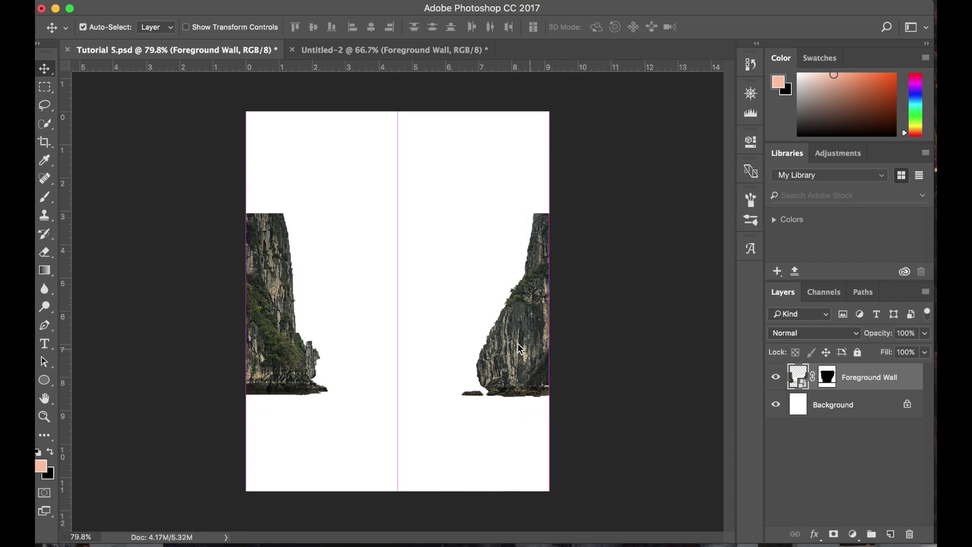
{"action": "left_click_drag", "start_coordinate": [520, 349], "coordinate": [521, 350]}
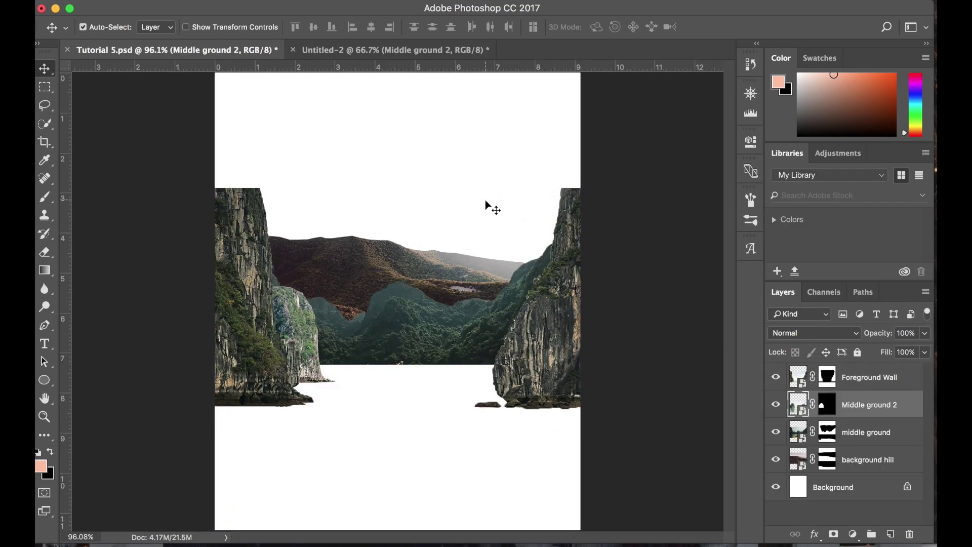
Select the Foreground Wall layer and rasterize it so the Clone Stamp tool can edit it.
{"action": "scroll", "coordinate": [483, 201], "scroll_direction": "down", "scroll_amount": 2}
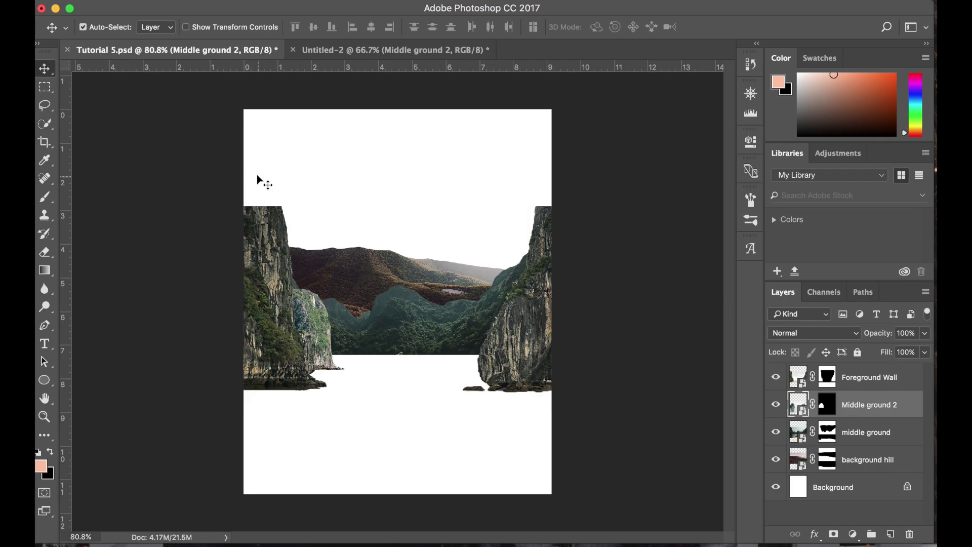
{"action": "scroll", "coordinate": [228, 163], "scroll_direction": "up", "scroll_amount": 1}
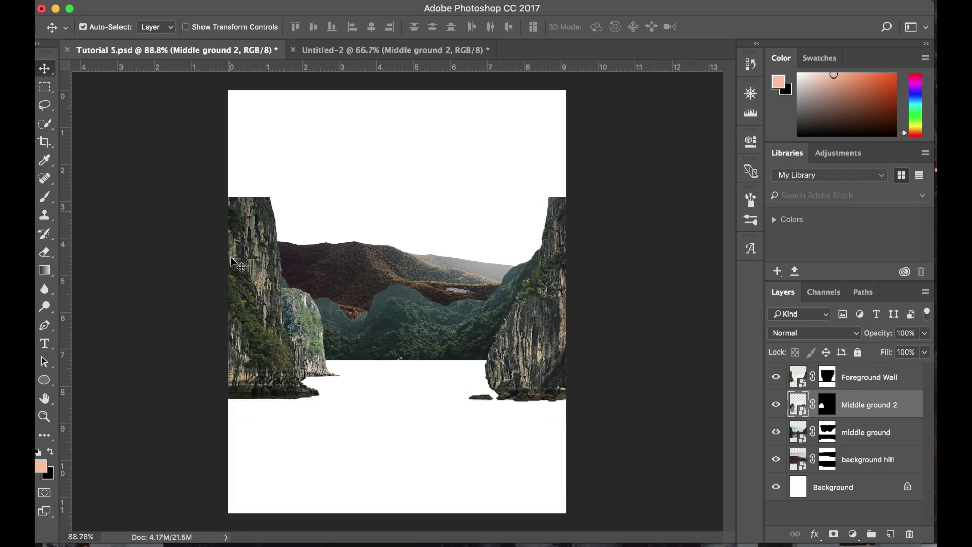
{"action": "left_click", "coordinate": [868, 377]}
{"action": "scroll", "coordinate": [399, 275], "scroll_direction": "up", "scroll_amount": 3}
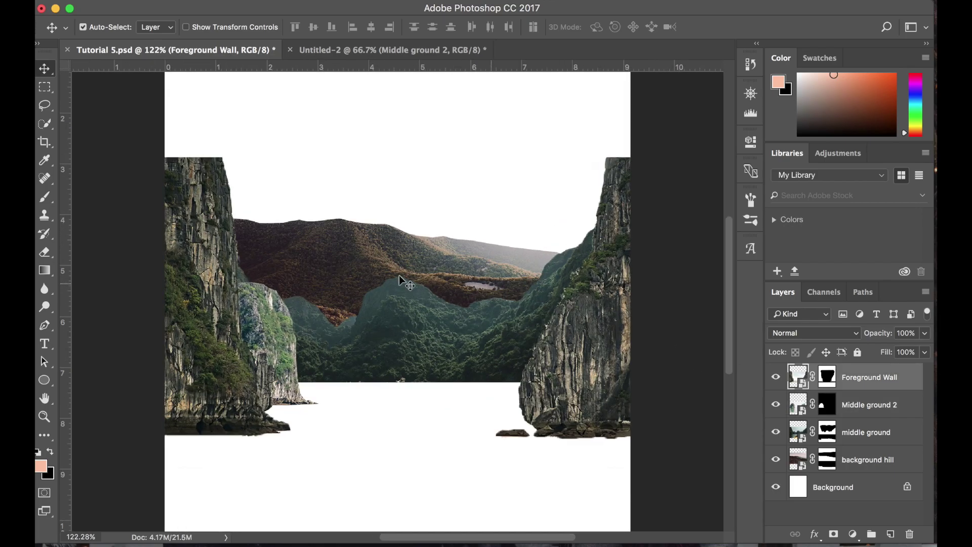
{"action": "scroll", "coordinate": [292, 221], "scroll_direction": "up", "scroll_amount": 5}
{"action": "scroll", "coordinate": [293, 221], "scroll_direction": "left", "scroll_amount": 5}
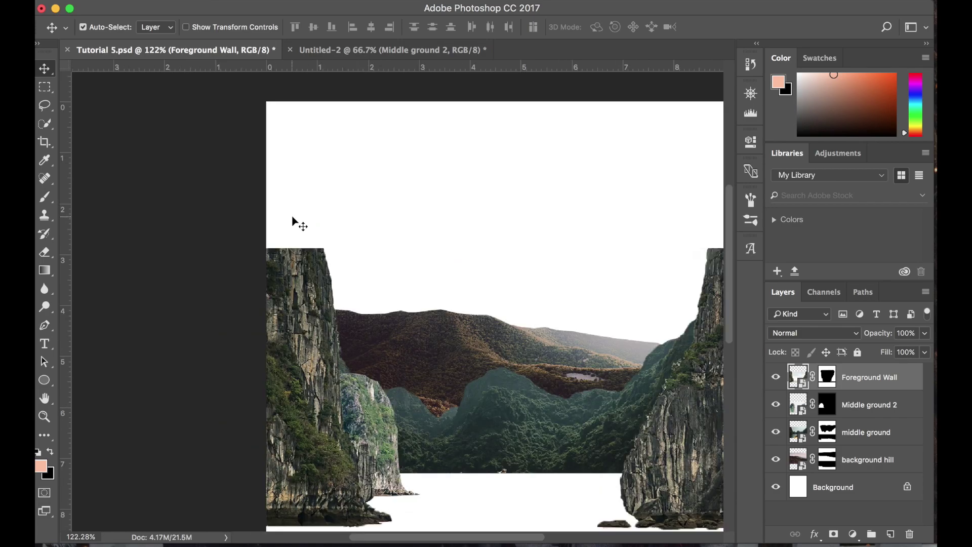
{"action": "scroll", "coordinate": [292, 221], "scroll_direction": "up", "scroll_amount": 3}
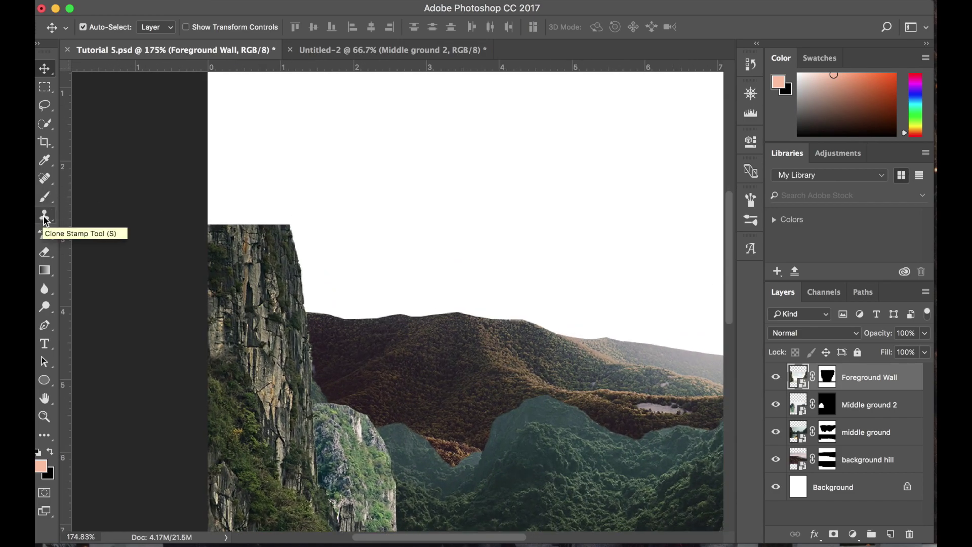
{"action": "left_click", "coordinate": [45, 217]}
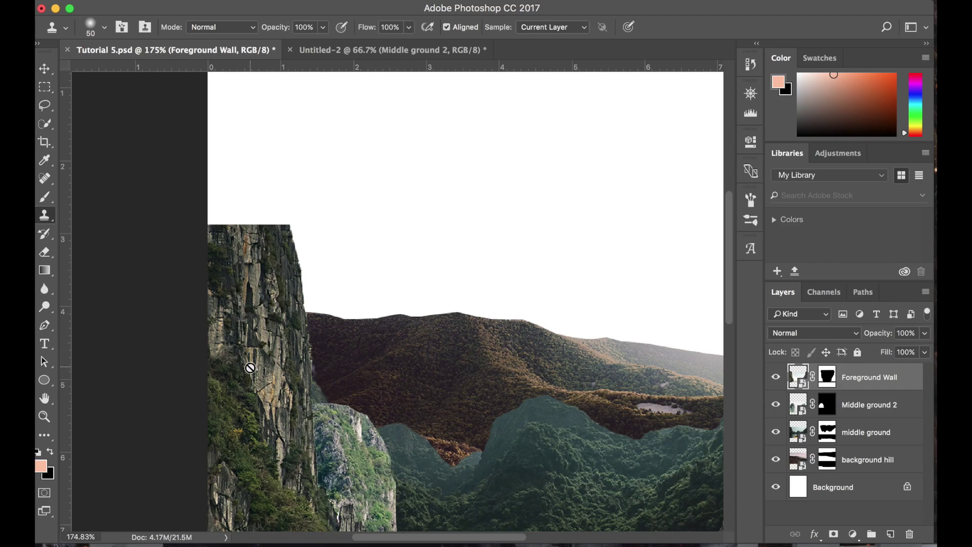
{"action": "right_click", "coordinate": [914, 389]}
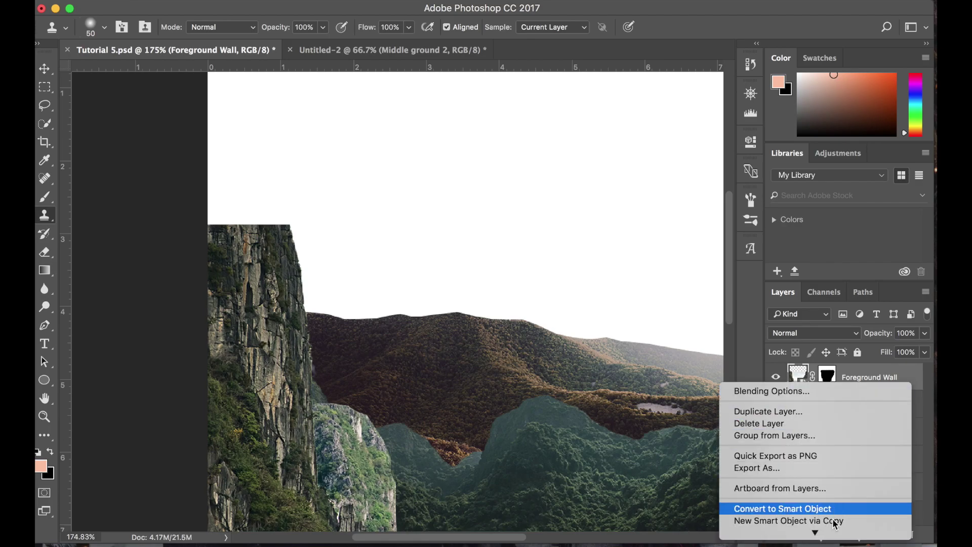
{"action": "mouse_move", "coordinate": [828, 544]}
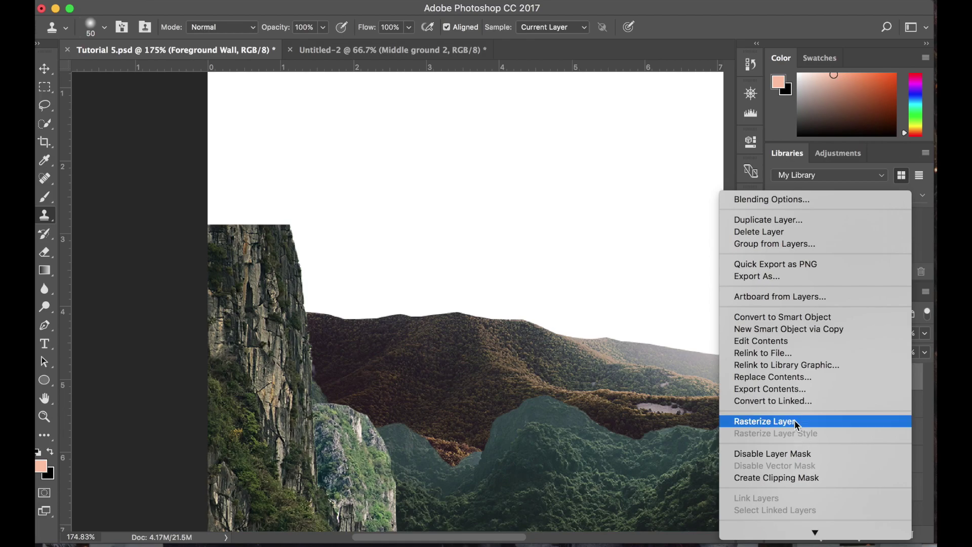
{"action": "left_click", "coordinate": [797, 424]}
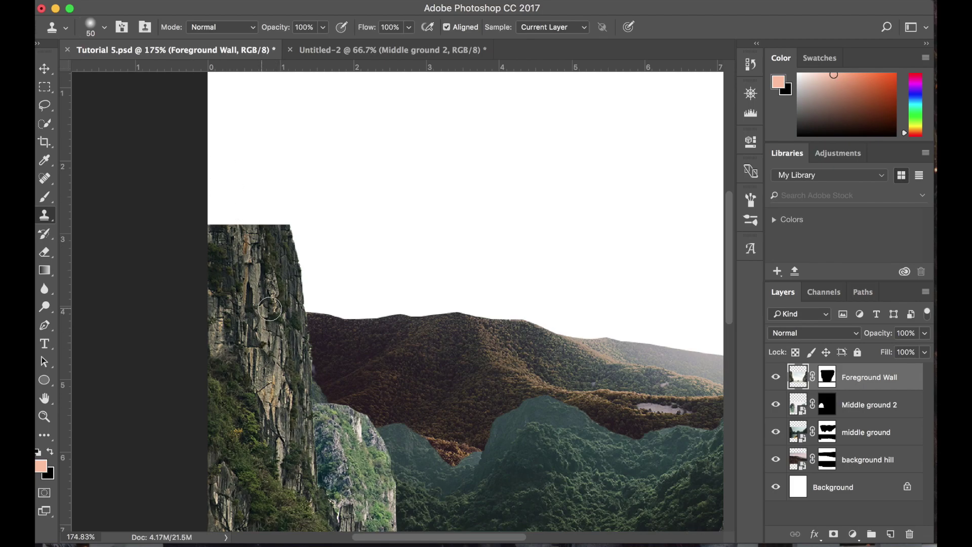
Sample rock from the left cliff with a soft 50 px Clone Stamp, clone it above the cliff's outer top edge and undo the stray white stroke.
{"action": "scroll", "coordinate": [273, 303], "scroll_direction": "down", "scroll_amount": 5}
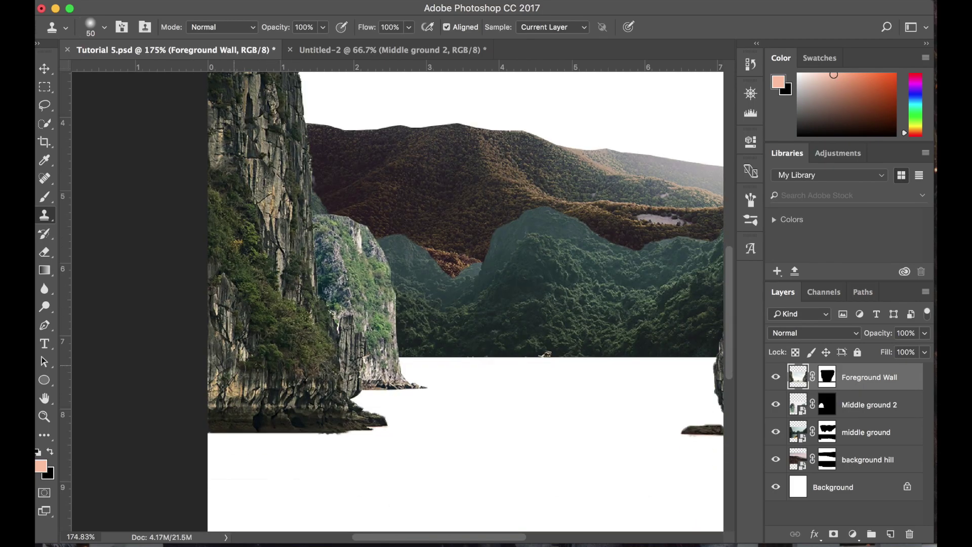
{"action": "scroll", "coordinate": [226, 348], "scroll_direction": "up", "scroll_amount": 4}
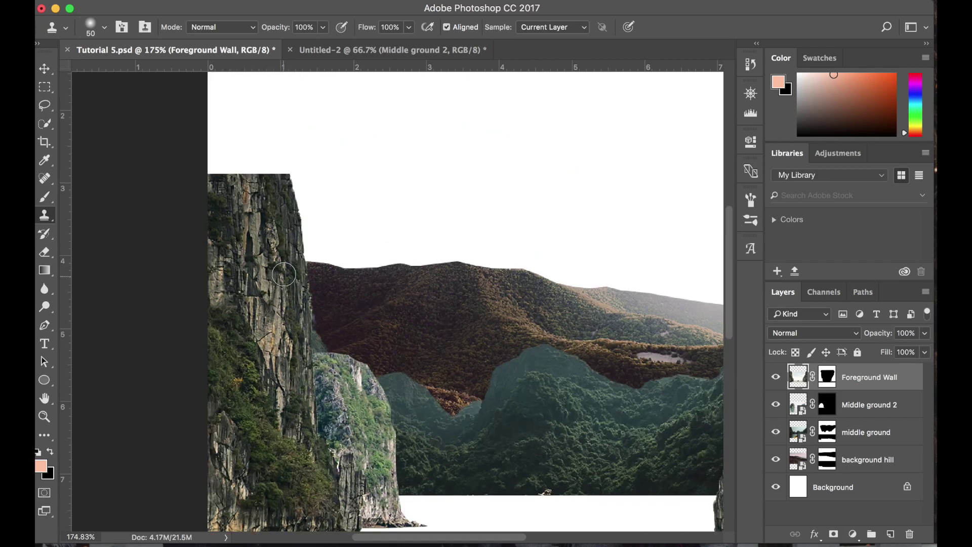
{"action": "left_click", "coordinate": [102, 28]}
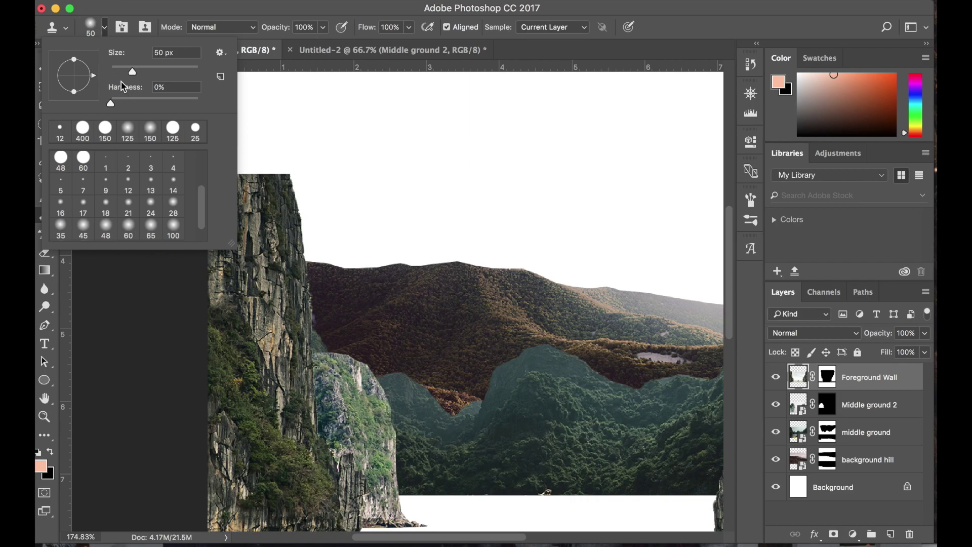
{"action": "left_click", "coordinate": [111, 102]}
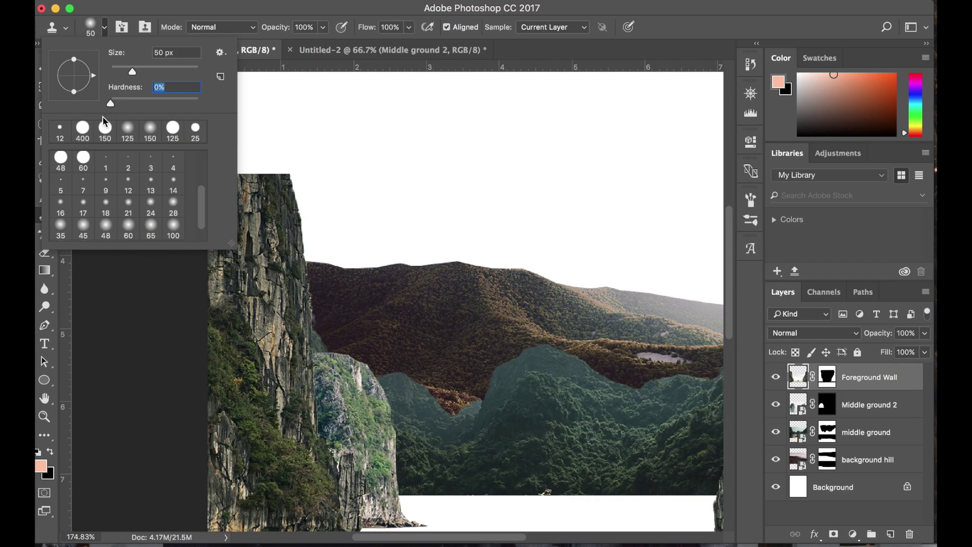
{"action": "left_click", "coordinate": [121, 326]}
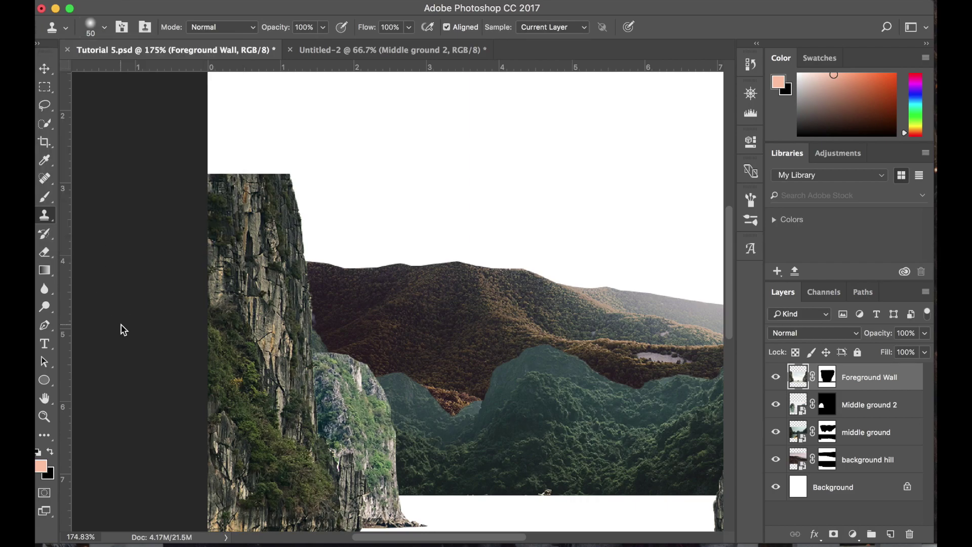
{"action": "left_click", "coordinate": [281, 298], "text": "alt"}
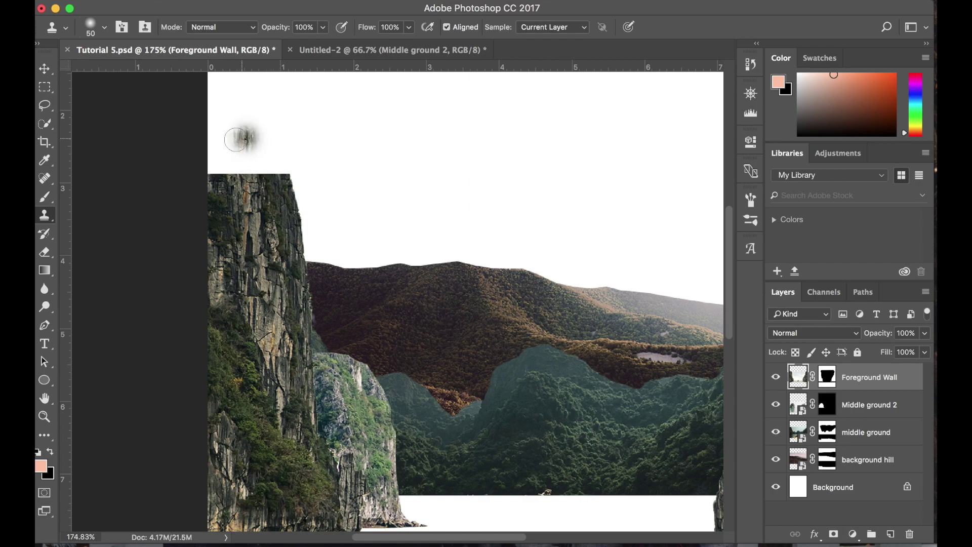
{"action": "left_click", "coordinate": [217, 170]}
{"action": "key", "text": "super+minus"}
{"action": "scroll", "coordinate": [217, 170], "scroll_direction": "down", "scroll_amount": 1}
{"action": "key", "text": "super+z"}
{"action": "mouse_move", "coordinate": [252, 188]}
{"action": "left_mouse_down"}
{"action": "mouse_move", "coordinate": [244, 184]}
{"action": "mouse_move", "coordinate": [259, 180]}
{"action": "mouse_move", "coordinate": [243, 160]}
{"action": "mouse_move", "coordinate": [247, 182]}
{"action": "mouse_move", "coordinate": [250, 163]}
{"action": "mouse_move", "coordinate": [234, 149]}
{"action": "mouse_move", "coordinate": [262, 185]}
{"action": "mouse_move", "coordinate": [287, 191]}
{"action": "mouse_move", "coordinate": [297, 174]}
{"action": "mouse_move", "coordinate": [267, 169]}
{"action": "left_mouse_up"}
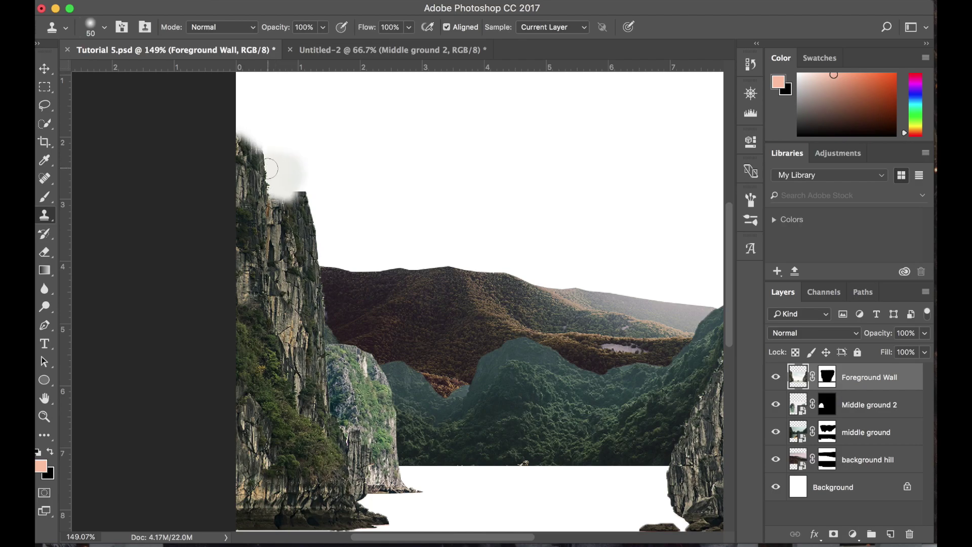
{"action": "key", "text": "super+z"}
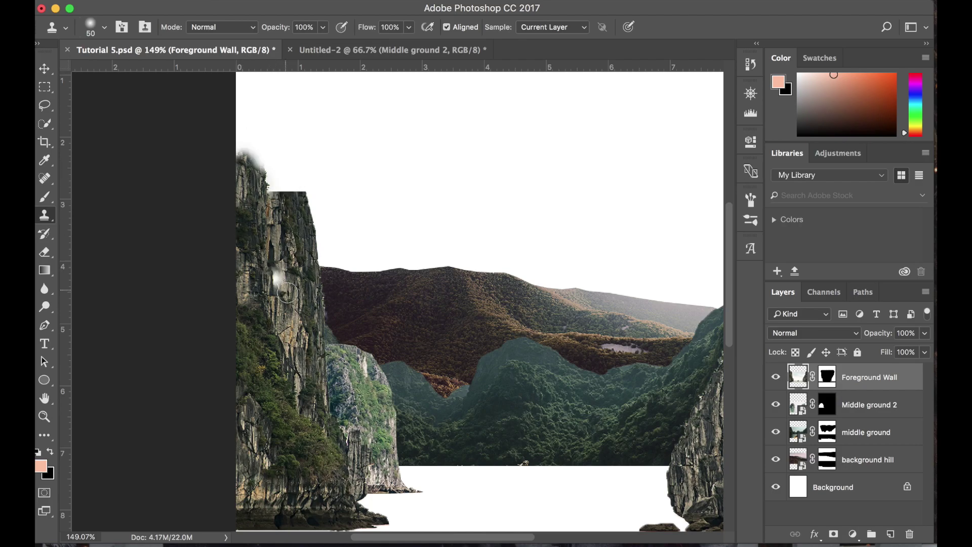
Resample the left cliff and clone rock over the rest of its flat top to build a taller, sloping peak.
{"action": "left_click", "coordinate": [244, 452], "text": "alt"}
{"action": "mouse_move", "coordinate": [264, 185]}
{"action": "left_mouse_down"}
{"action": "mouse_move", "coordinate": [267, 174]}
{"action": "mouse_move", "coordinate": [274, 187]}
{"action": "mouse_move", "coordinate": [261, 171]}
{"action": "mouse_move", "coordinate": [296, 196]}
{"action": "mouse_move", "coordinate": [269, 152]}
{"action": "left_mouse_up"}
{"action": "left_click", "coordinate": [256, 187], "text": "alt"}
{"action": "left_click_drag", "start_coordinate": [313, 219], "coordinate": [287, 178]}
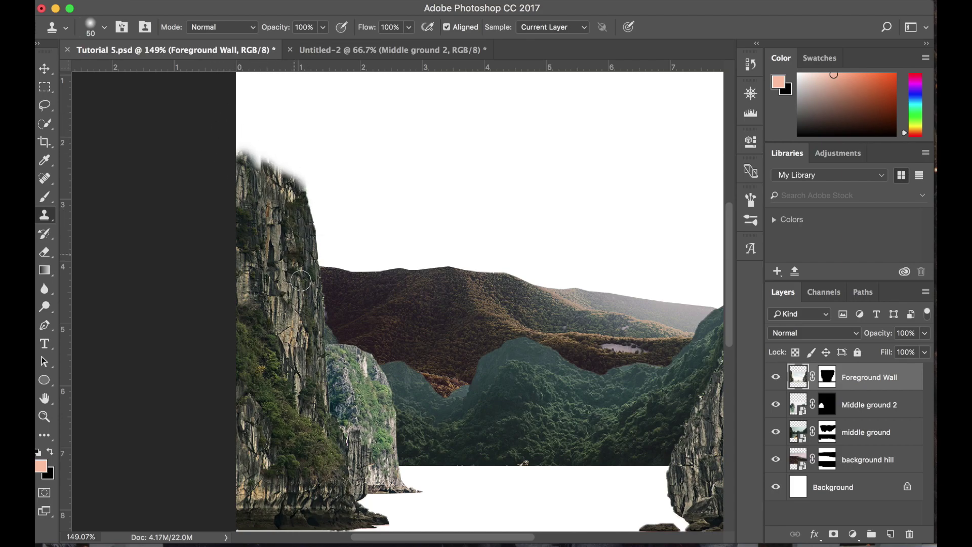
{"action": "key", "text": "super+minus"}
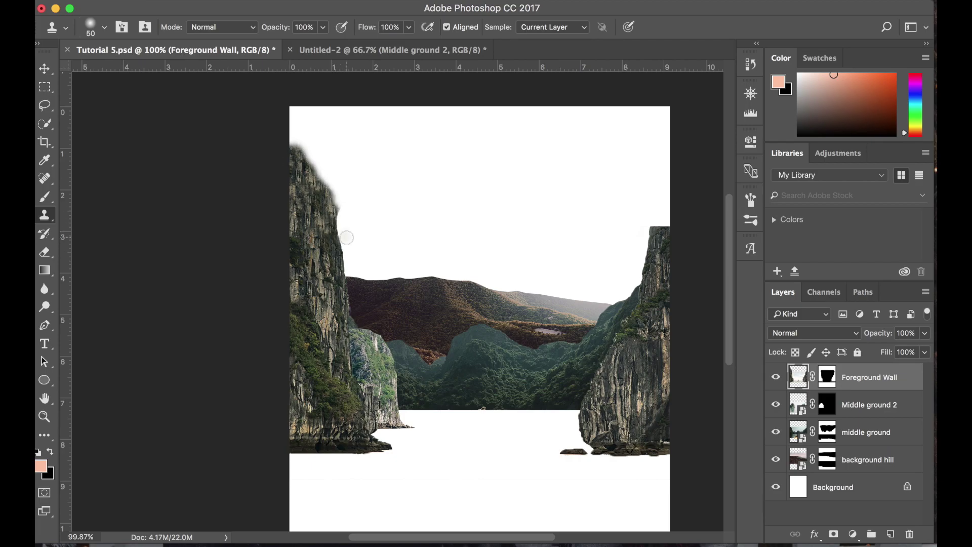
Paint black on the Foreground Wall layer mask with a hard brush, 12 px then 35 px, to trim the left cliff's blurry cloned edge.
{"action": "key", "text": "v"}
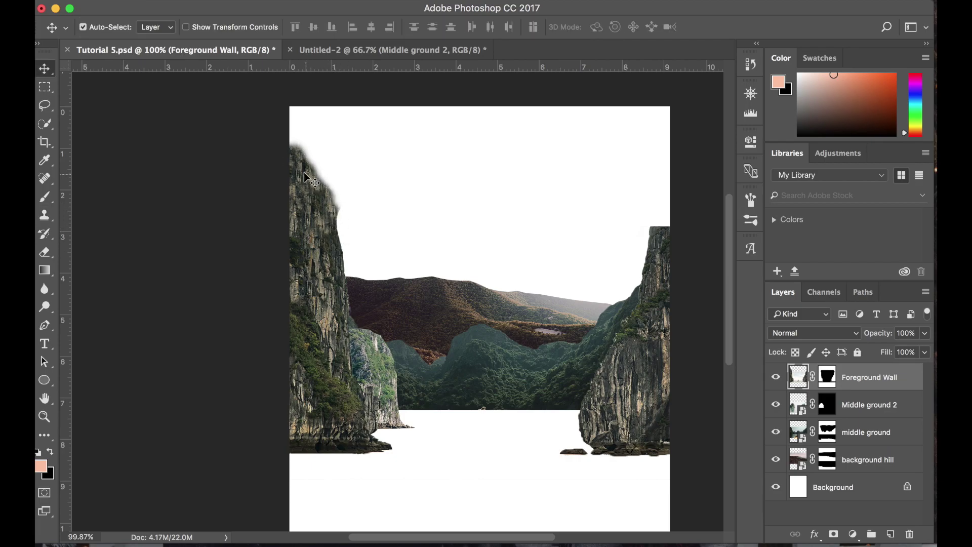
{"action": "scroll", "coordinate": [344, 238], "scroll_direction": "up", "scroll_amount": 1}
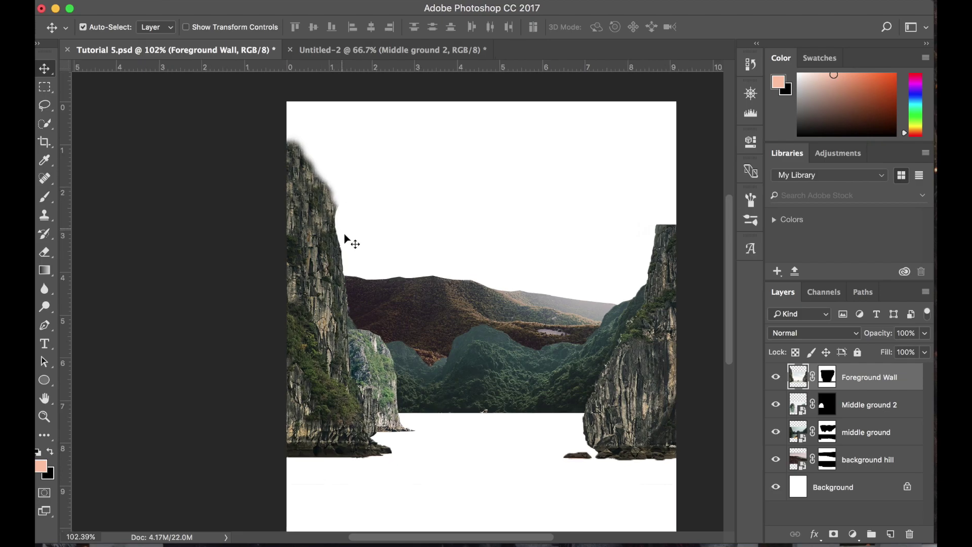
{"action": "scroll", "coordinate": [344, 238], "scroll_direction": "up", "scroll_amount": 2}
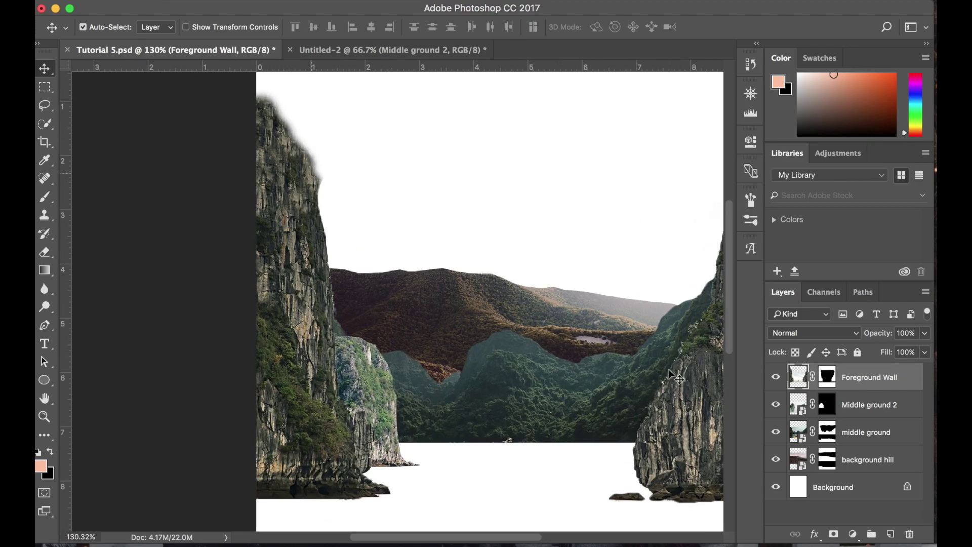
{"action": "left_click", "coordinate": [829, 382]}
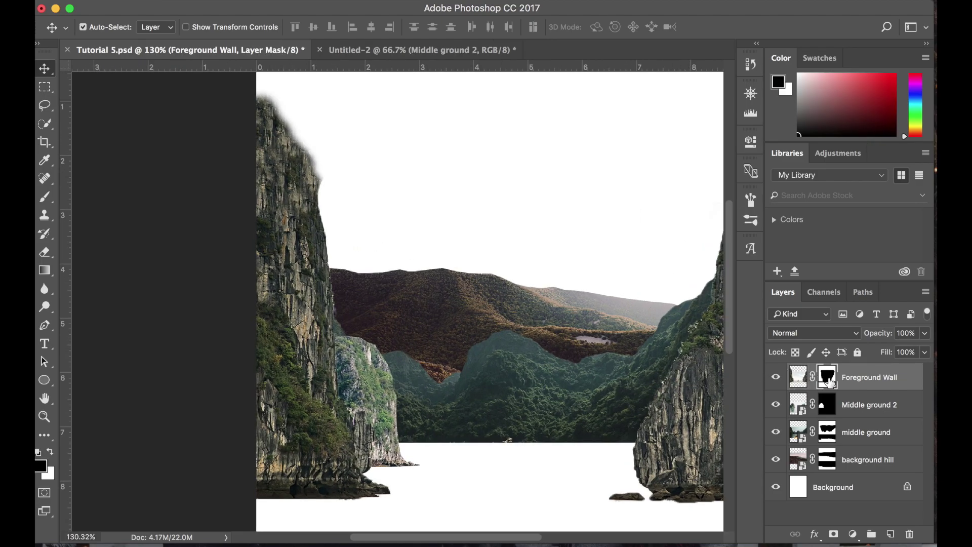
{"action": "left_click", "coordinate": [45, 198]}
{"action": "left_click", "coordinate": [105, 29]}
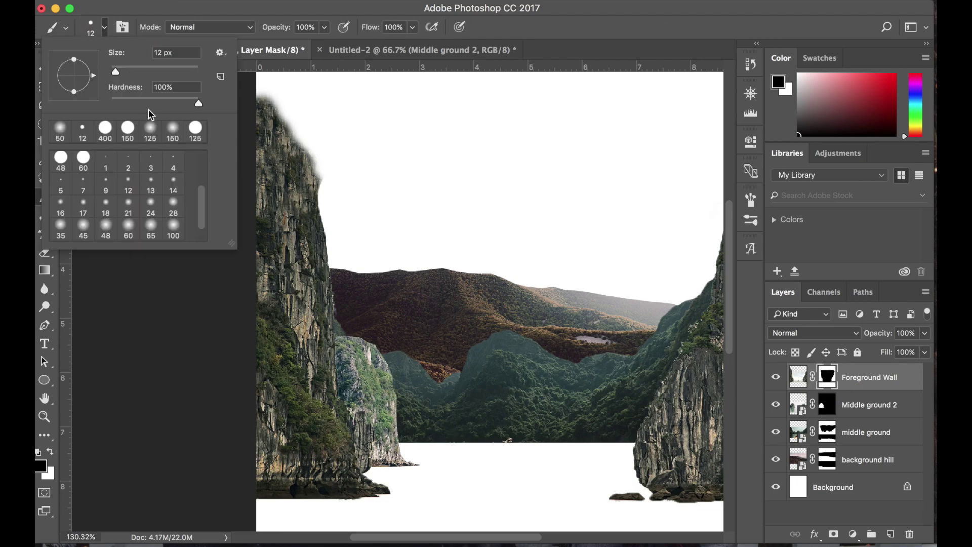
{"action": "left_click", "coordinate": [142, 305]}
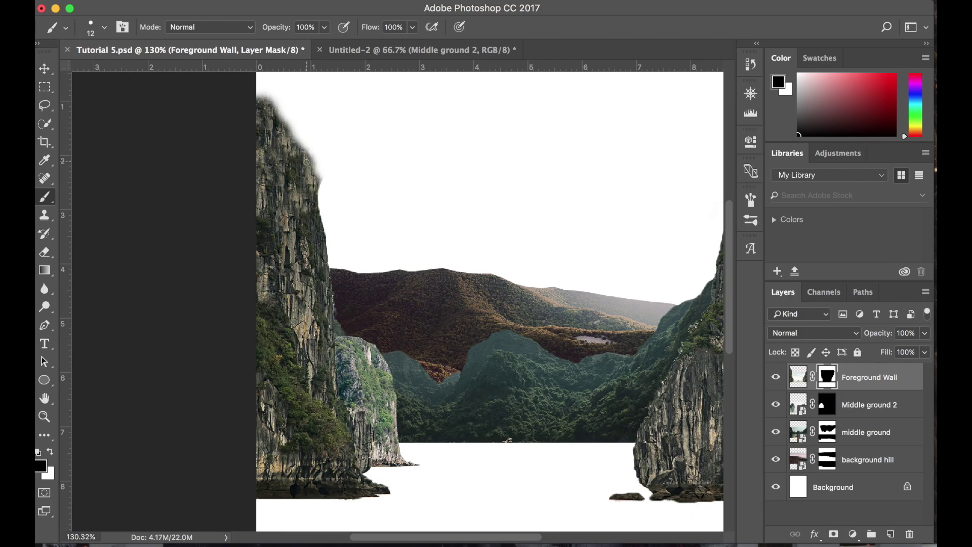
{"action": "scroll", "coordinate": [307, 162], "scroll_direction": "up", "scroll_amount": 3}
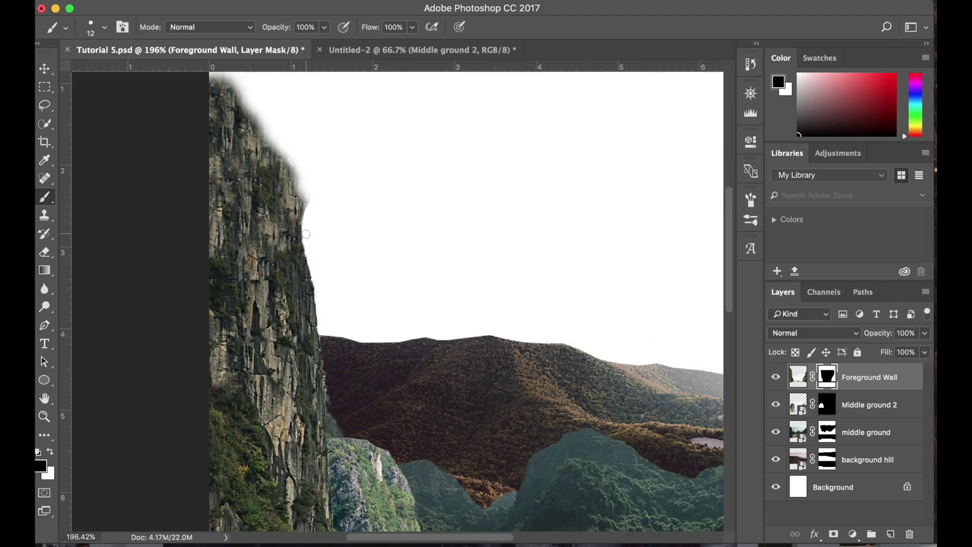
{"action": "left_click_drag", "start_coordinate": [300, 220], "coordinate": [287, 178]}
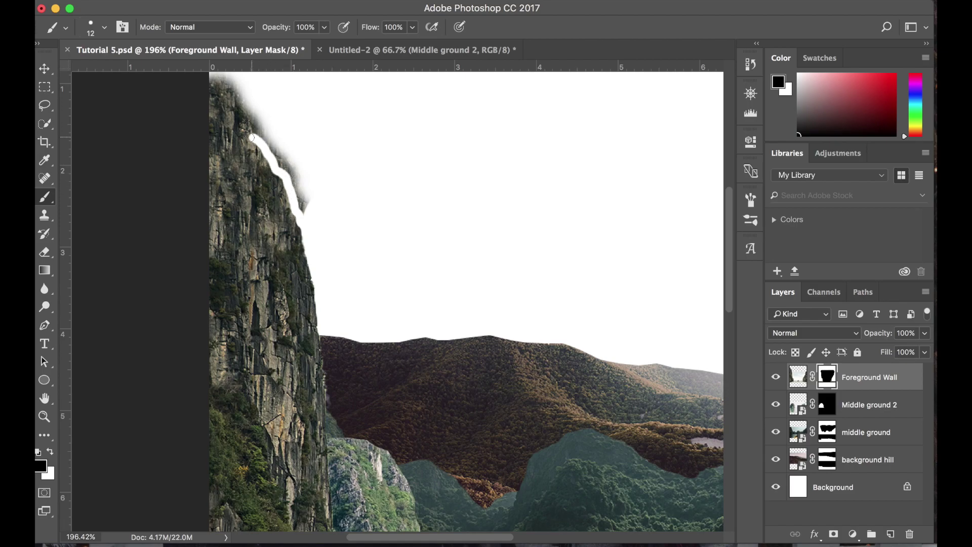
{"action": "left_click_drag", "start_coordinate": [242, 133], "coordinate": [213, 112]}
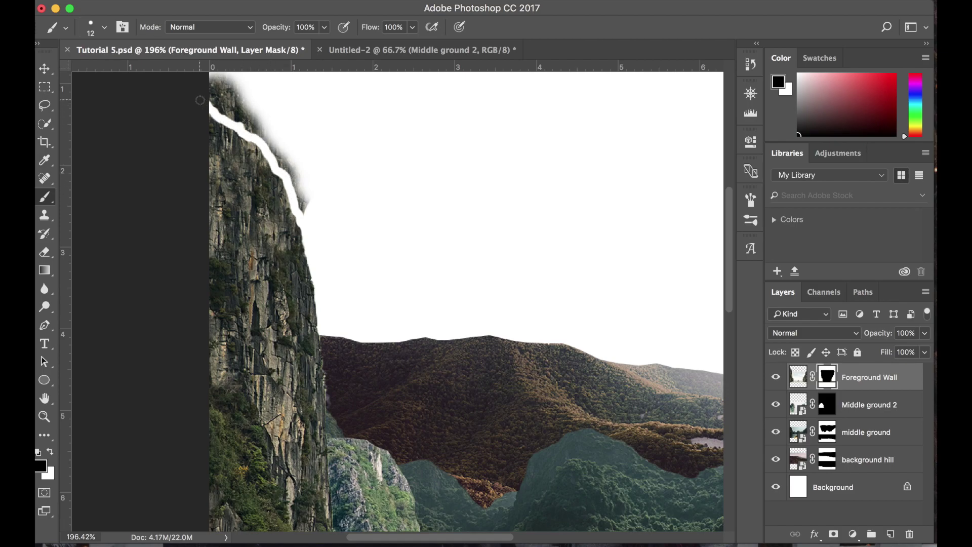
{"action": "mouse_move", "coordinate": [305, 210]}
{"action": "left_mouse_down"}
{"action": "mouse_move", "coordinate": [298, 190]}
{"action": "mouse_move", "coordinate": [313, 207]}
{"action": "mouse_move", "coordinate": [288, 165]}
{"action": "mouse_move", "coordinate": [299, 187]}
{"action": "left_mouse_up"}
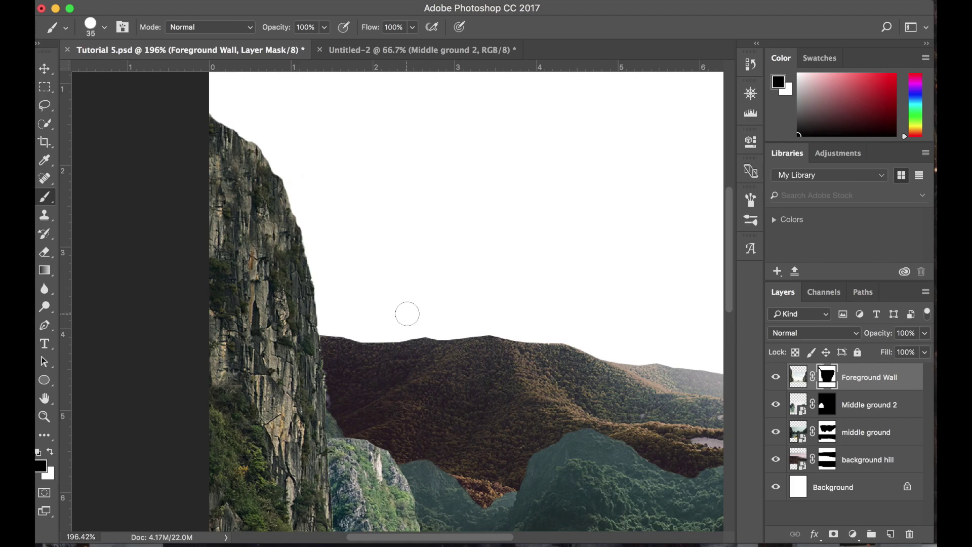
Paint white on the Foreground Wall mask at the left cliff's peak to restore some of the cloned rock.
{"action": "scroll", "coordinate": [405, 315], "scroll_direction": "down", "scroll_amount": 3}
{"action": "scroll", "coordinate": [405, 314], "scroll_direction": "down", "scroll_amount": 2}
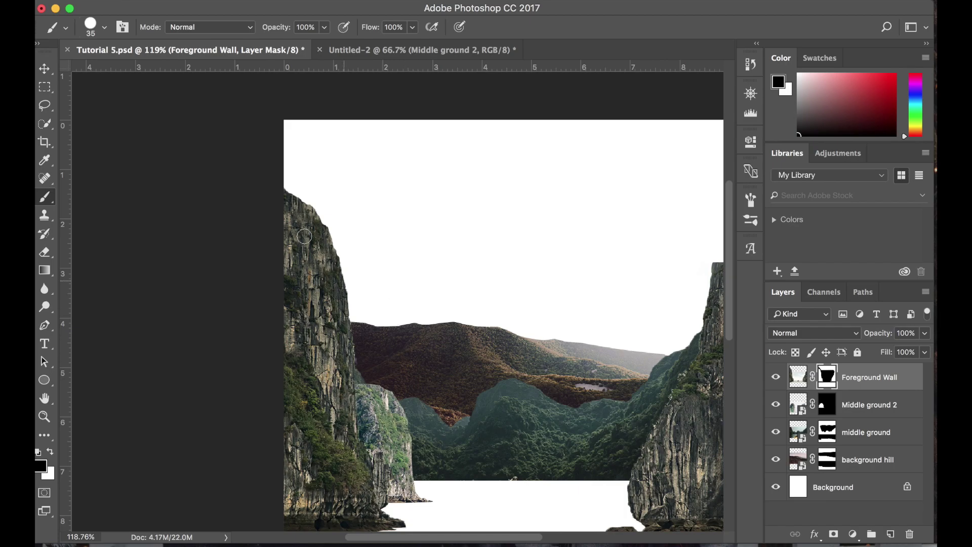
{"action": "left_click", "coordinate": [51, 451]}
{"action": "mouse_move", "coordinate": [295, 201]}
{"action": "left_mouse_down"}
{"action": "mouse_move", "coordinate": [274, 184]}
{"action": "mouse_move", "coordinate": [299, 205]}
{"action": "left_mouse_up"}
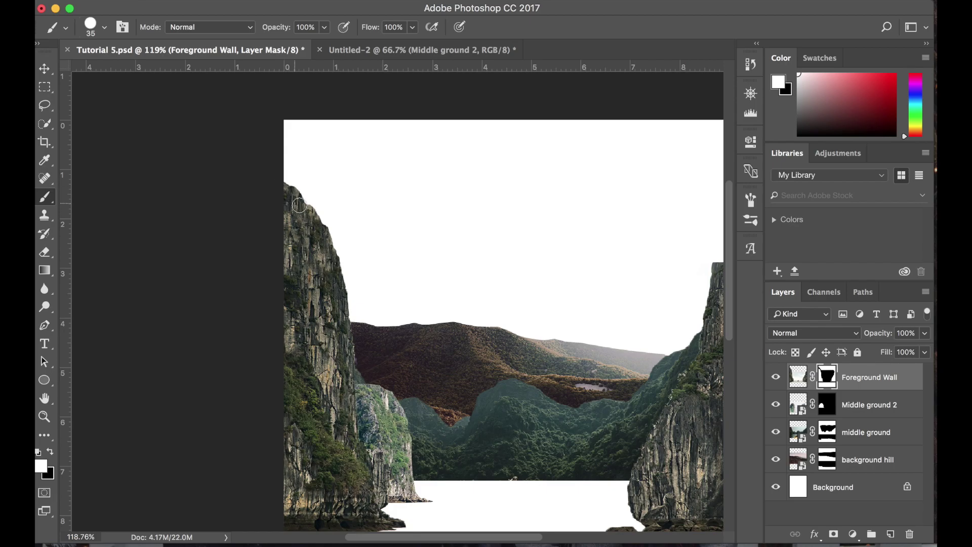
Extend the right cliff upward with cloned rock and shape its sloping top edge on the Foreground Wall mask using a 10 px black brush.
{"action": "scroll", "coordinate": [407, 342], "scroll_direction": "down", "scroll_amount": 3}
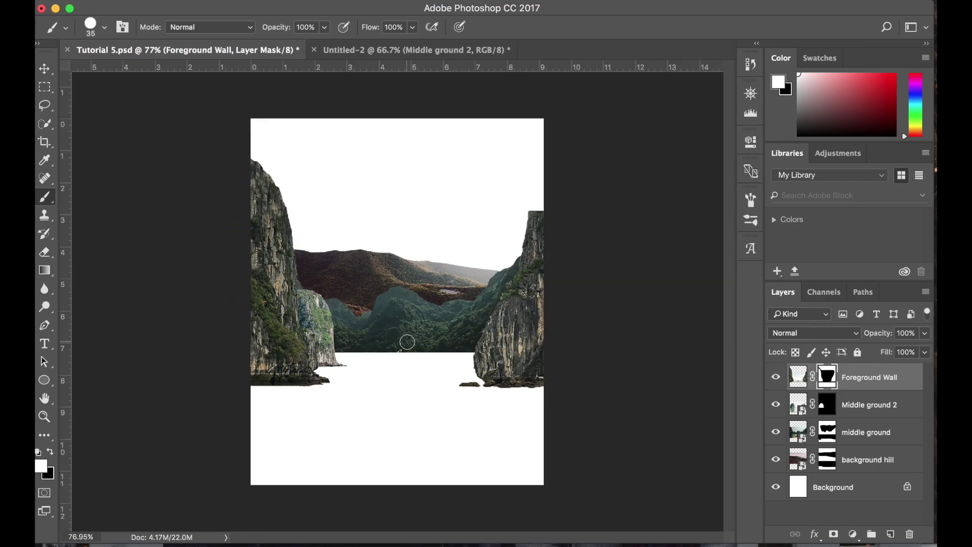
{"action": "scroll", "coordinate": [369, 265], "scroll_direction": "up", "scroll_amount": 3}
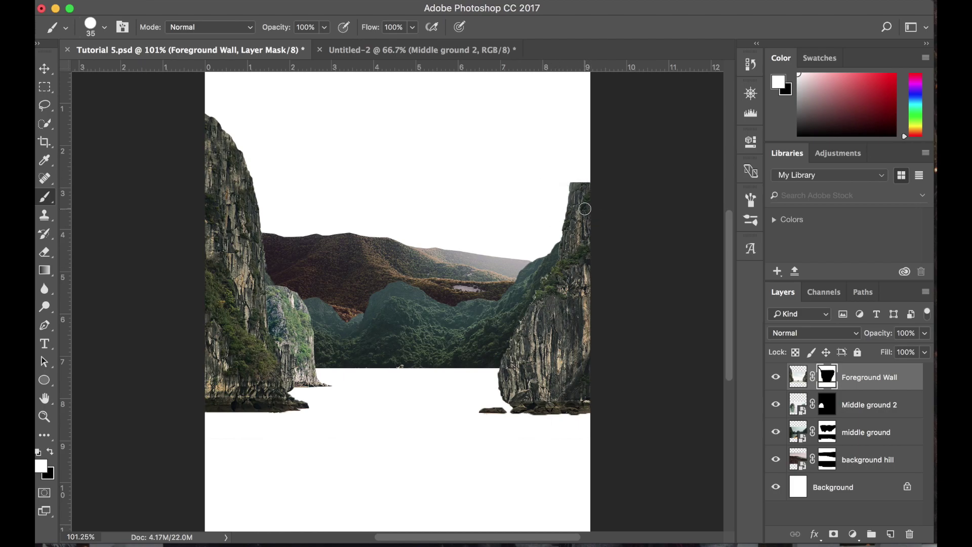
{"action": "scroll", "coordinate": [585, 208], "scroll_direction": "up", "scroll_amount": 3}
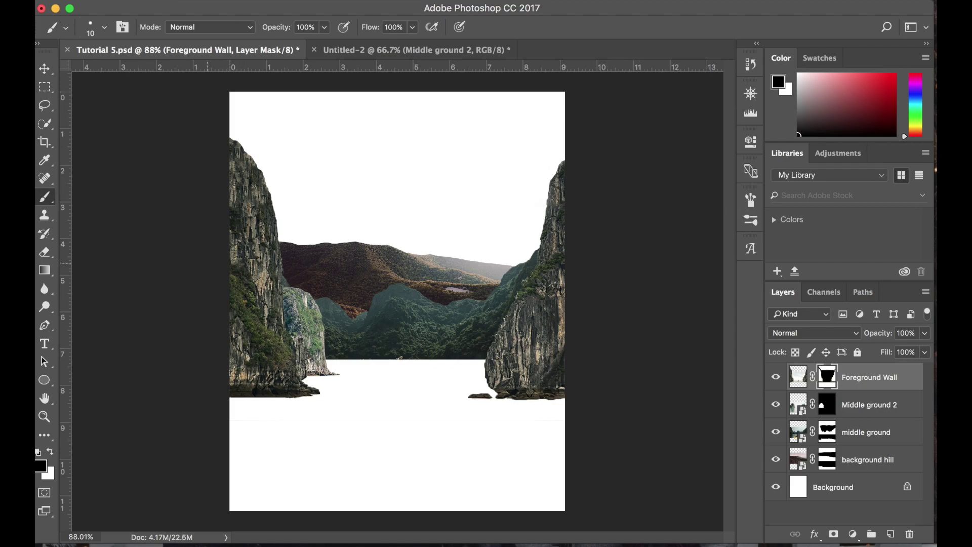
In the Untitled-2 document, hide the Middle ground 2, background hill, beach and character layers to reveal the sunset photo.
{"action": "left_click", "coordinate": [433, 49]}
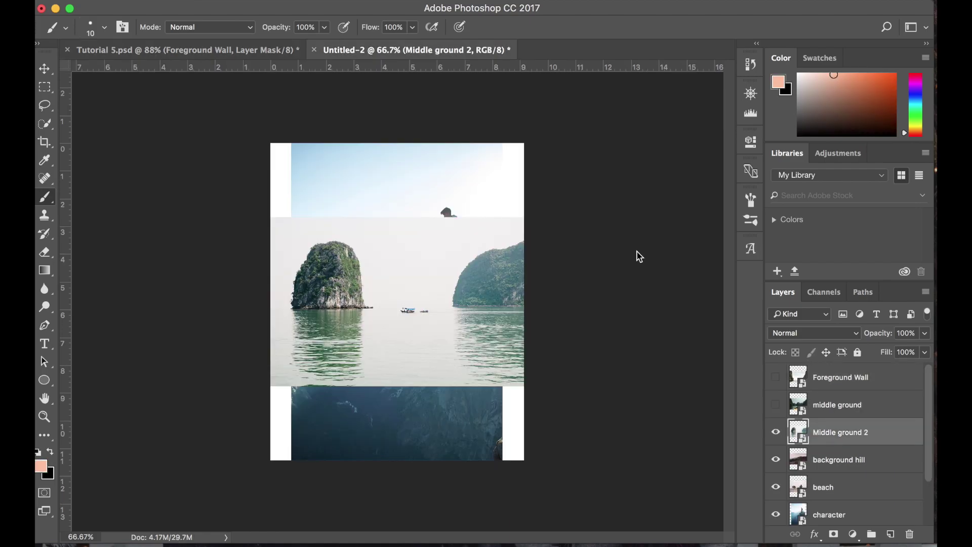
{"action": "left_click", "coordinate": [776, 432]}
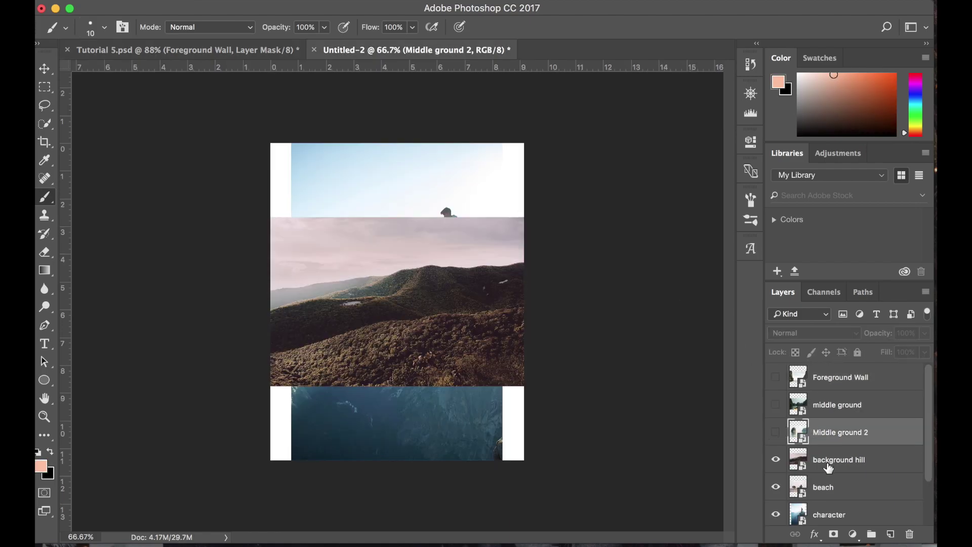
{"action": "left_click", "coordinate": [775, 461]}
{"action": "left_click", "coordinate": [776, 487]}
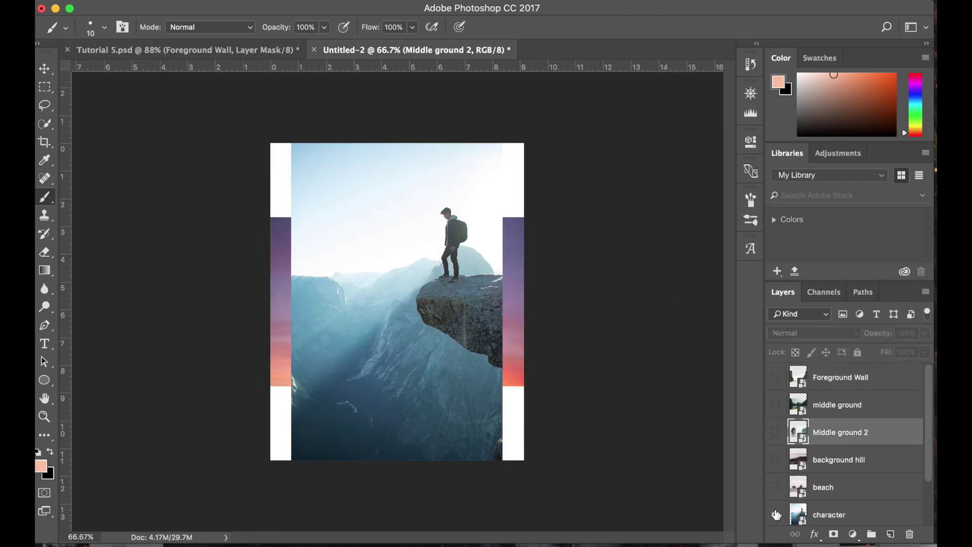
{"action": "left_click", "coordinate": [776, 517]}
{"action": "scroll", "coordinate": [780, 509], "scroll_direction": "down", "scroll_amount": 2}
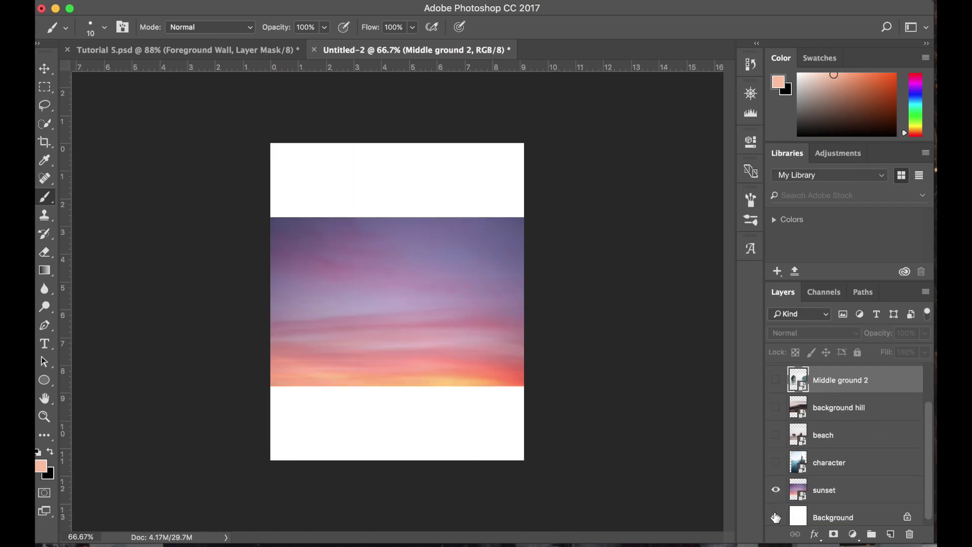
Duplicate the sunset layer into Tutorial 5.psd and switch to that document.
{"action": "left_click", "coordinate": [835, 487]}
{"action": "right_click", "coordinate": [835, 494]}
{"action": "left_click", "coordinate": [765, 417]}
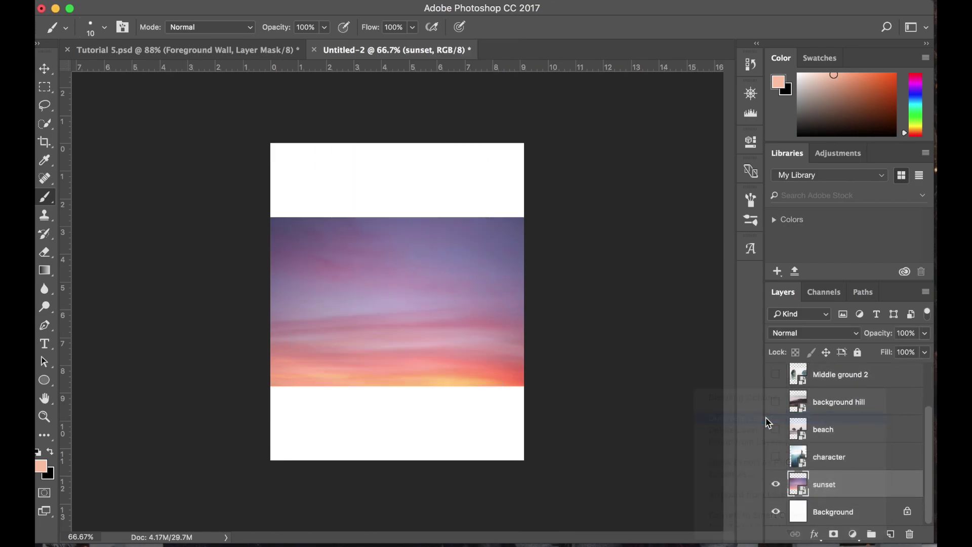
{"action": "left_click", "coordinate": [417, 268]}
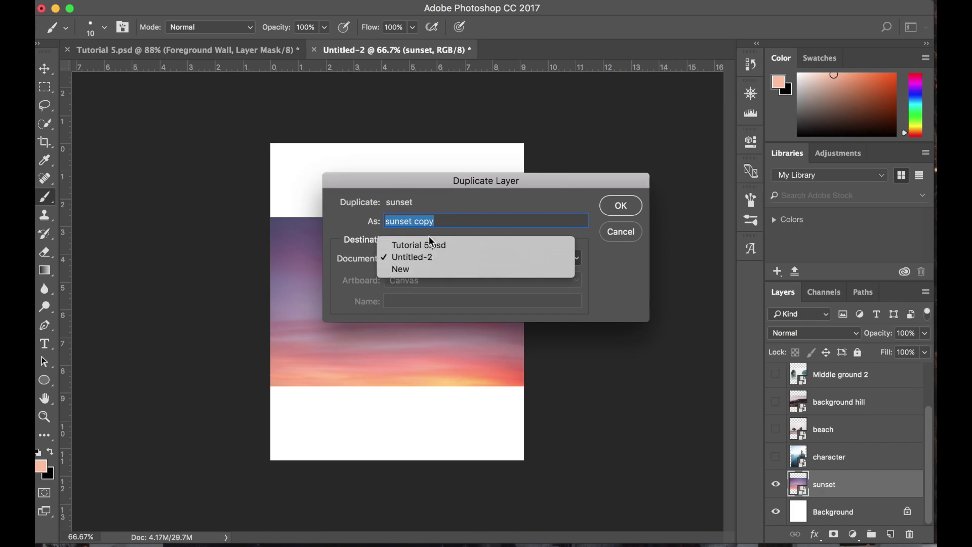
{"action": "left_click", "coordinate": [427, 247]}
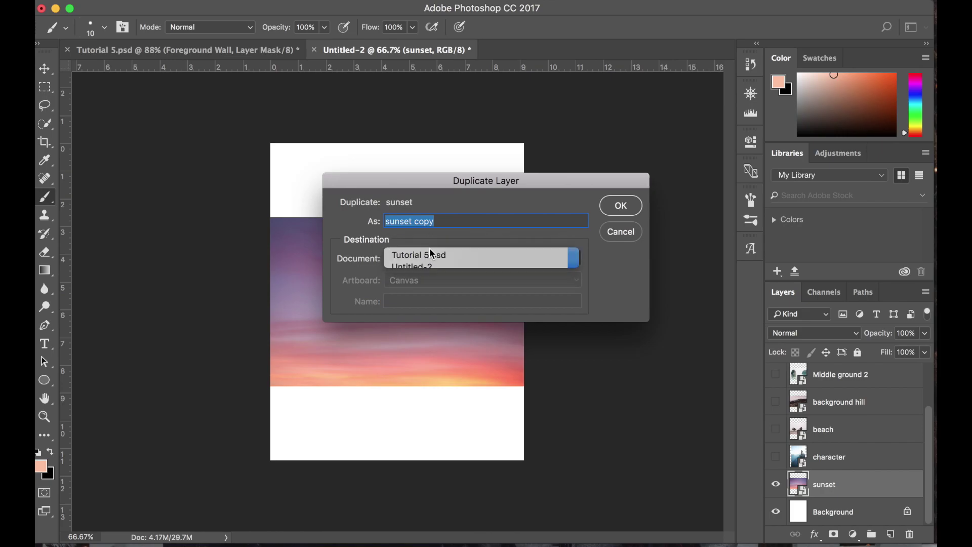
{"action": "left_click", "coordinate": [618, 208]}
{"action": "left_click", "coordinate": [201, 50]}
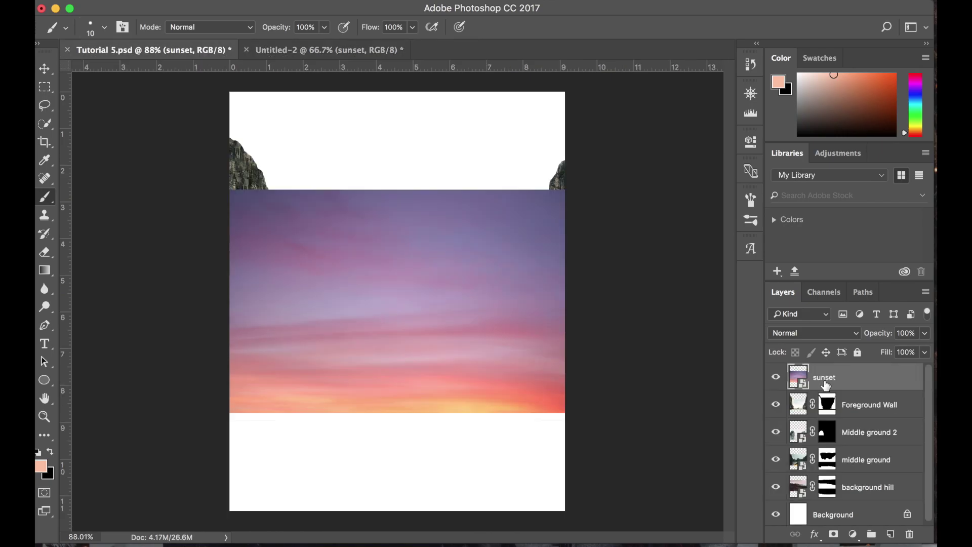
Group the Foreground Wall, Middle ground 2, middle ground and background hill layers and name the group foreground hills.
{"action": "left_click", "coordinate": [894, 410]}
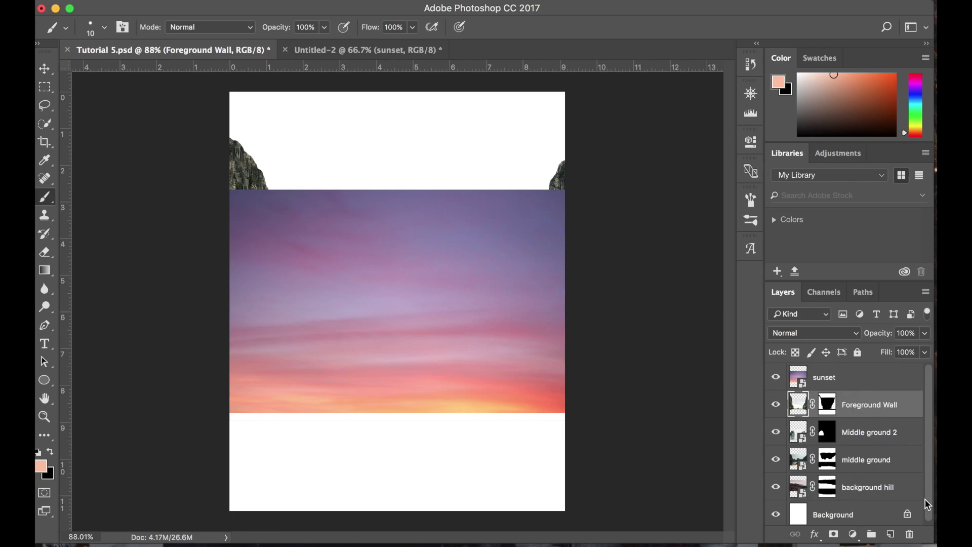
{"action": "left_click", "coordinate": [884, 487], "text": "shift"}
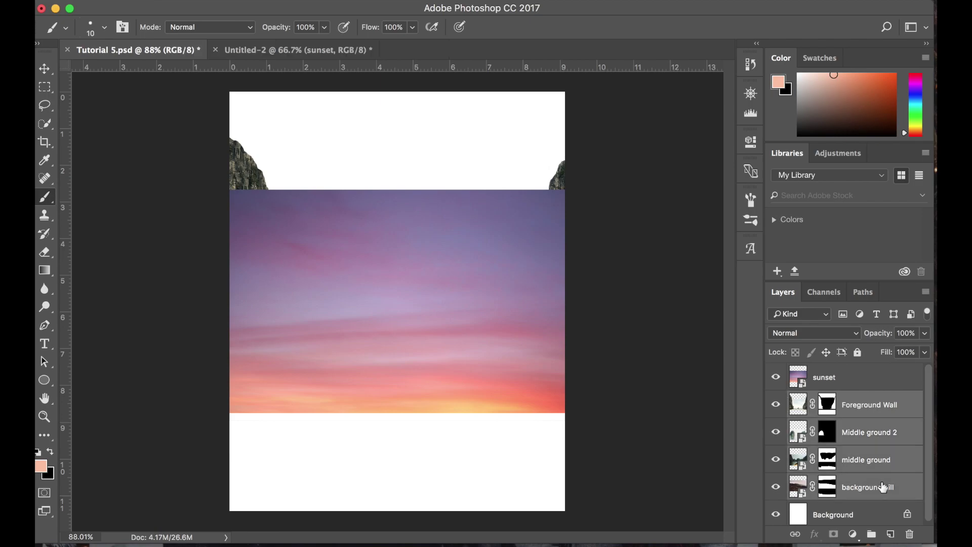
{"action": "left_click", "coordinate": [872, 537]}
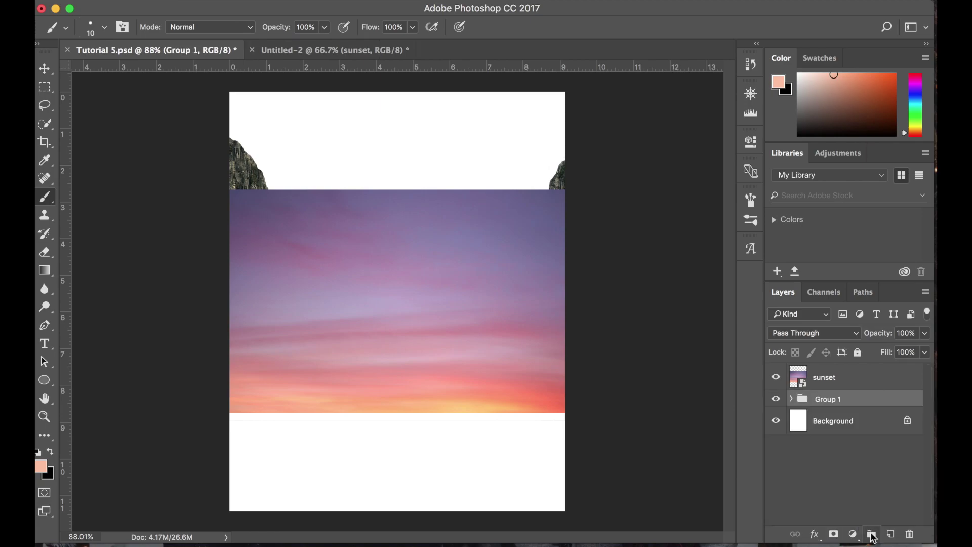
{"action": "double_click", "coordinate": [829, 400]}
{"action": "type", "text": "foreground h"}
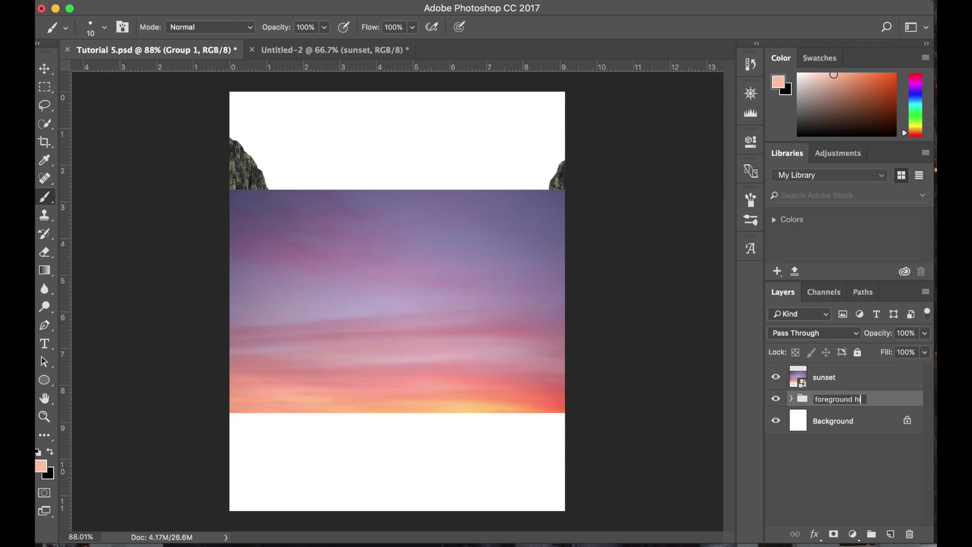
{"action": "type", "text": "ills"}
{"action": "key", "text": "Return"}
{"action": "left_click", "coordinate": [792, 399]}
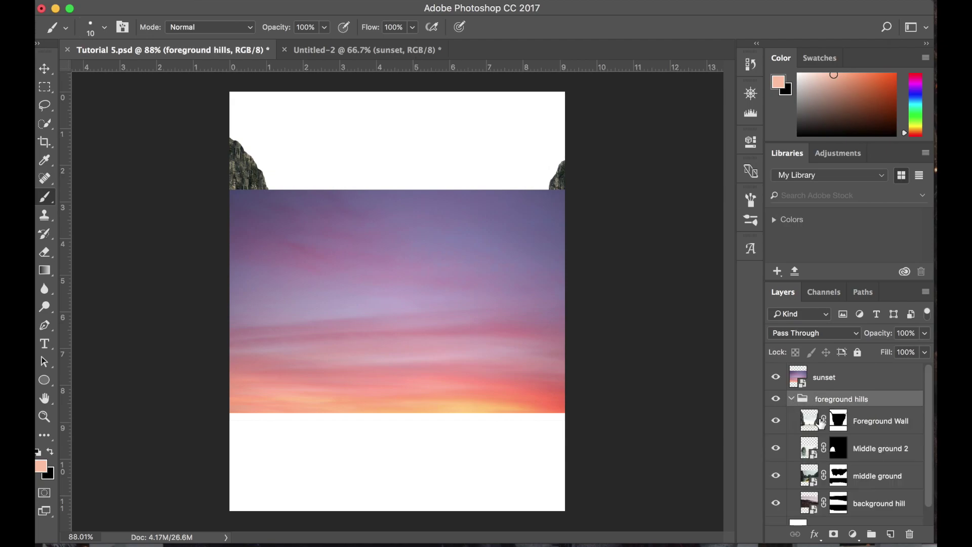
{"action": "left_click", "coordinate": [792, 399]}
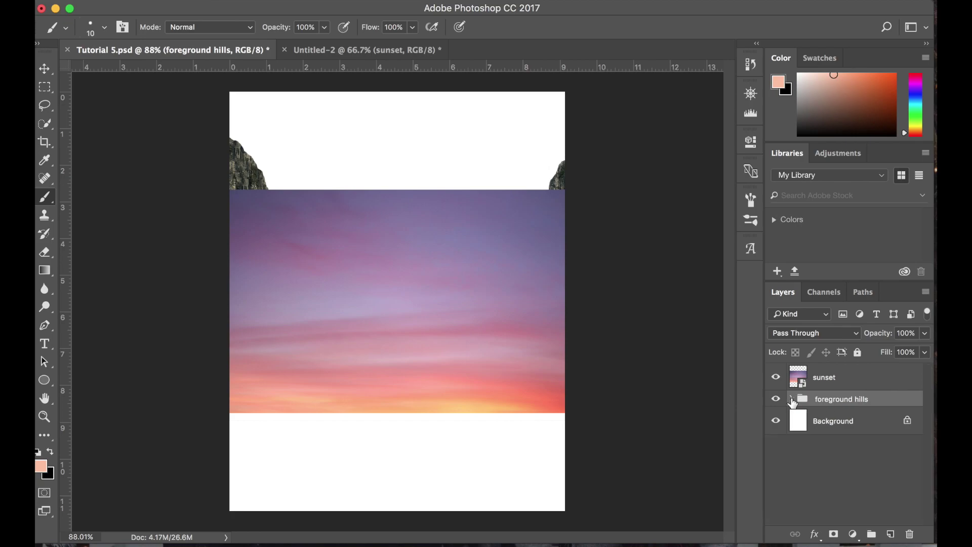
Place the sunset layer beneath the foreground hills group and move the sky up to the top edge of the canvas.
{"action": "left_click_drag", "start_coordinate": [829, 379], "coordinate": [819, 411]}
{"action": "left_click", "coordinate": [45, 69]}
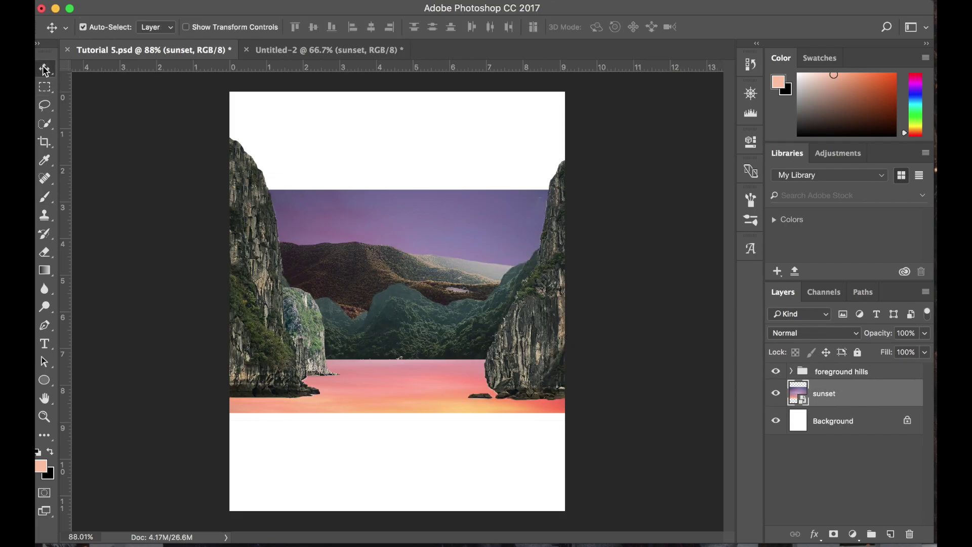
{"action": "left_click_drag", "start_coordinate": [414, 213], "coordinate": [414, 92]}
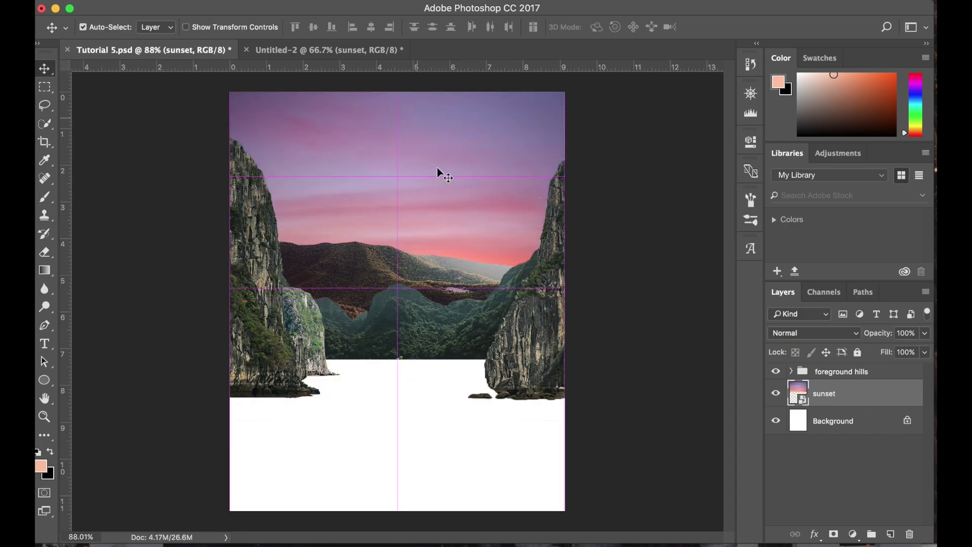
{"action": "mouse_move", "coordinate": [445, 171]}
{"action": "left_mouse_down"}
{"action": "mouse_move", "coordinate": [443, 150]}
{"action": "mouse_move", "coordinate": [442, 168]}
{"action": "left_mouse_up"}
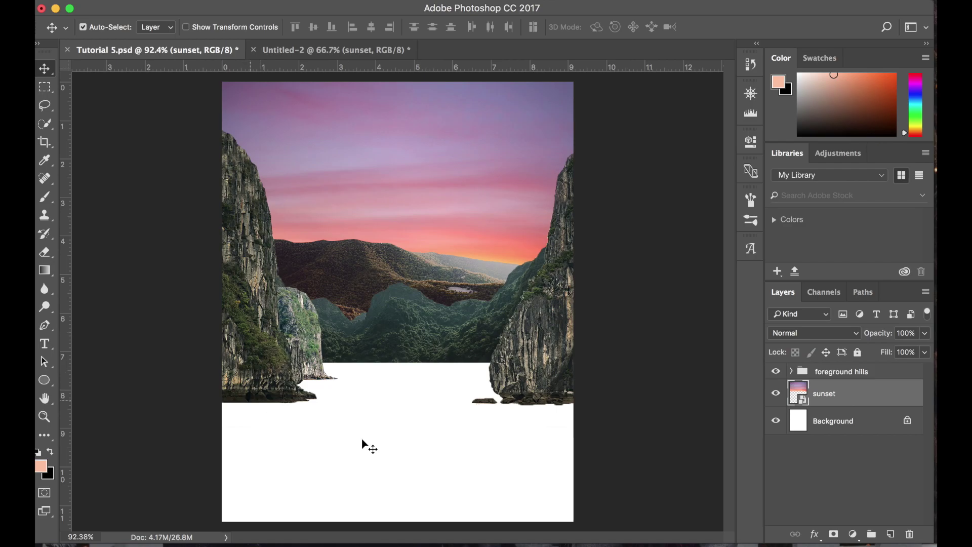
Duplicate the foreground hills group within the same document.
{"action": "scroll", "coordinate": [588, 375], "scroll_direction": "down", "scroll_amount": 1}
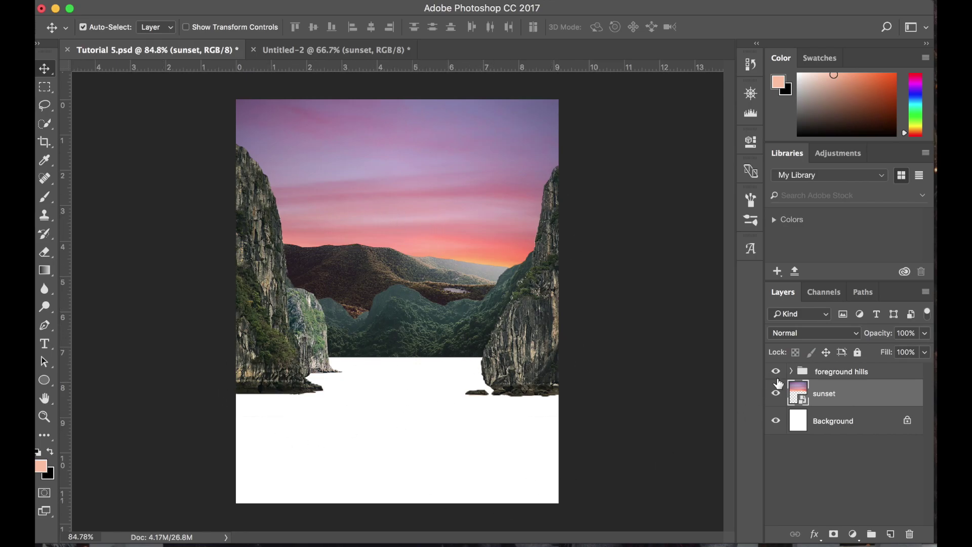
{"action": "left_click", "coordinate": [793, 371]}
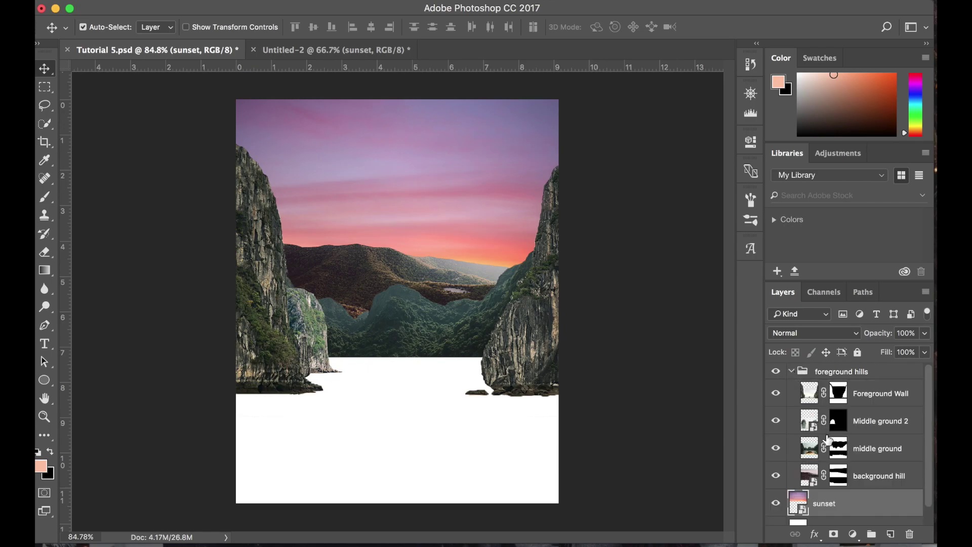
{"action": "left_click", "coordinate": [791, 372]}
{"action": "left_click", "coordinate": [840, 375]}
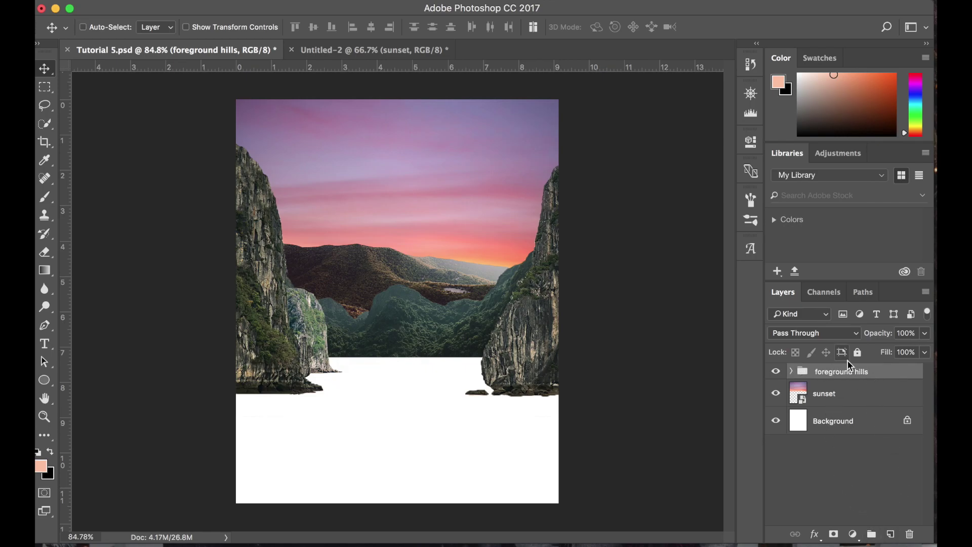
{"action": "key", "text": "super+j"}
{"action": "left_click", "coordinate": [845, 394]}
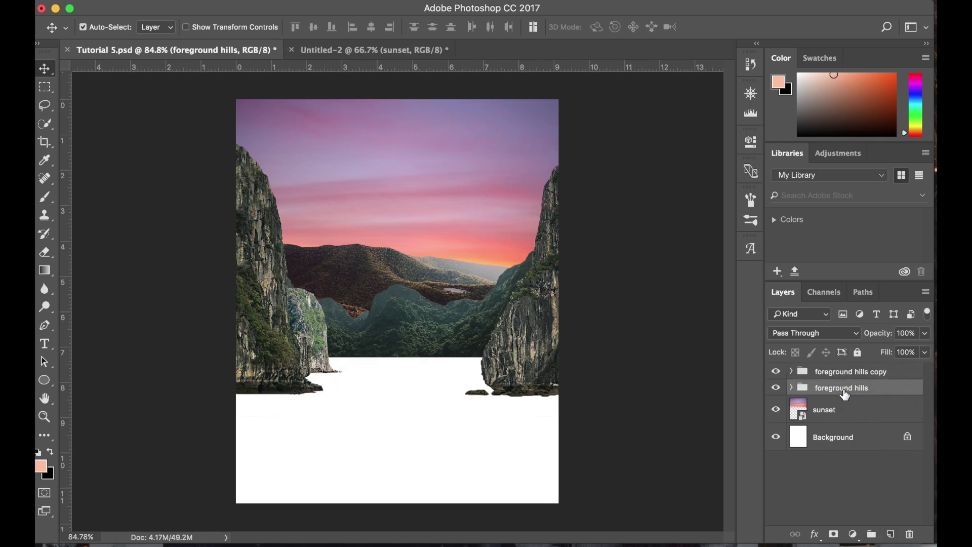
{"action": "right_click", "coordinate": [846, 394]}
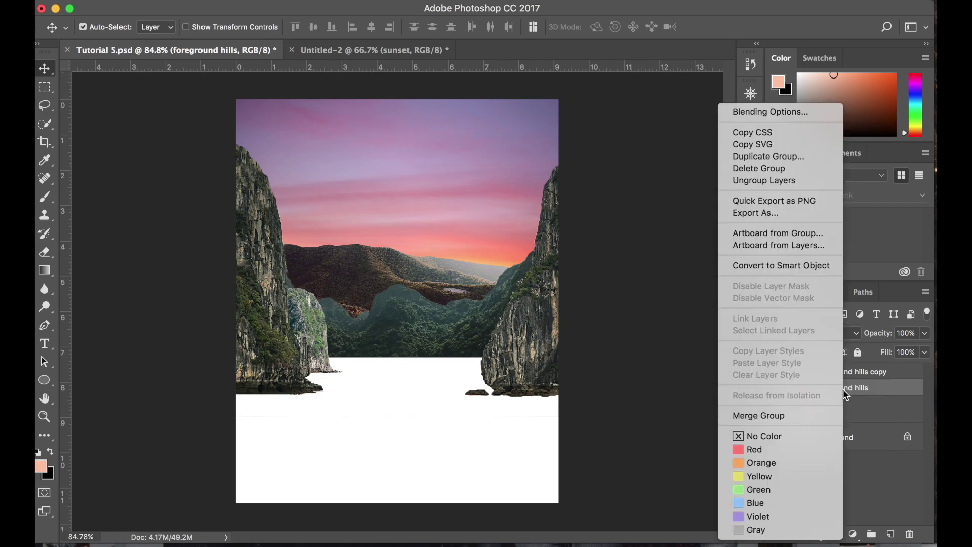
{"action": "left_click", "coordinate": [777, 157]}
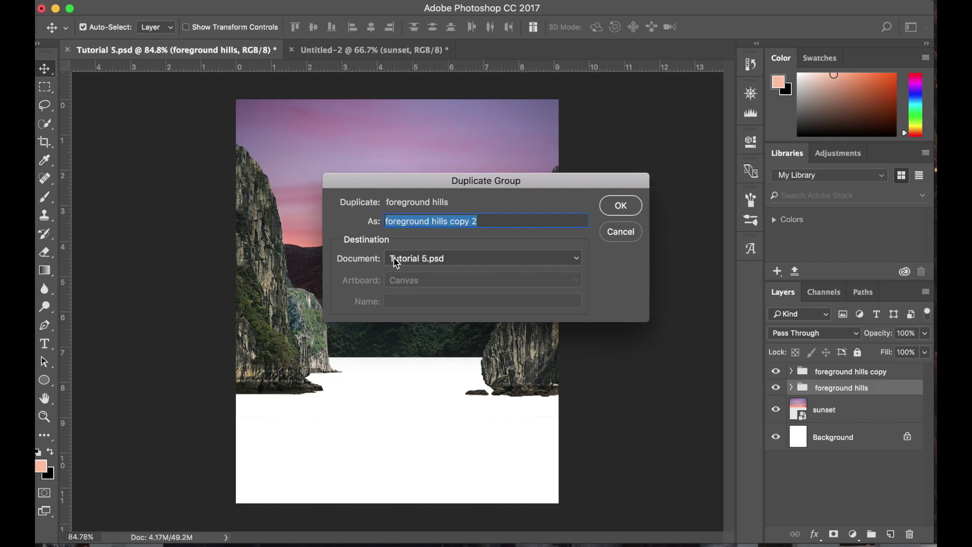
{"action": "left_click", "coordinate": [618, 232]}
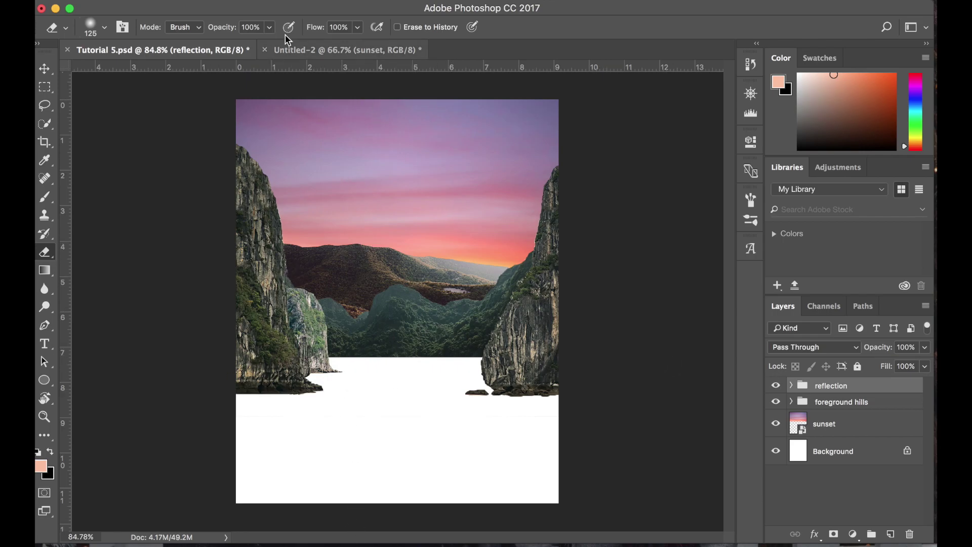
Flip the reflection group vertically to mirror the cliffs and hills.
{"action": "left_click", "coordinate": [191, 1]}
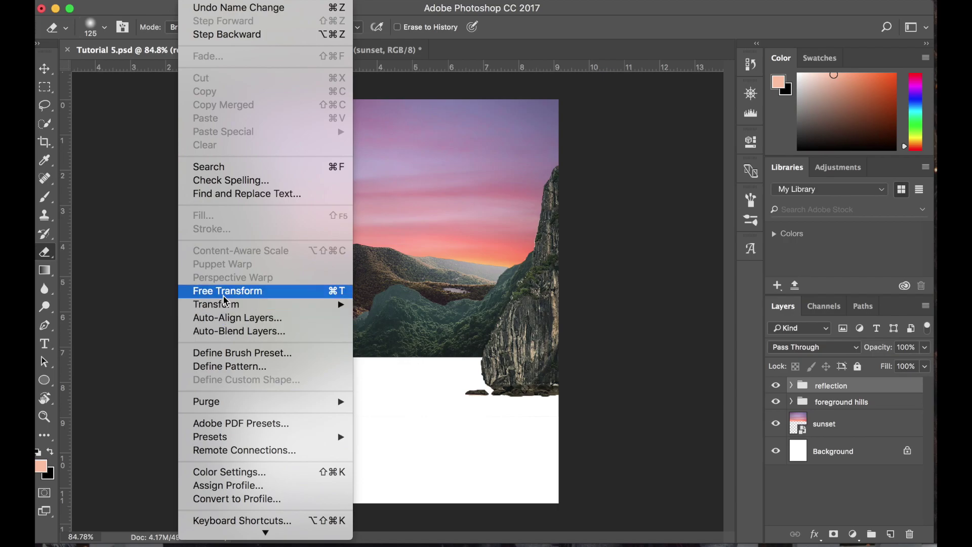
{"action": "mouse_move", "coordinate": [226, 310]}
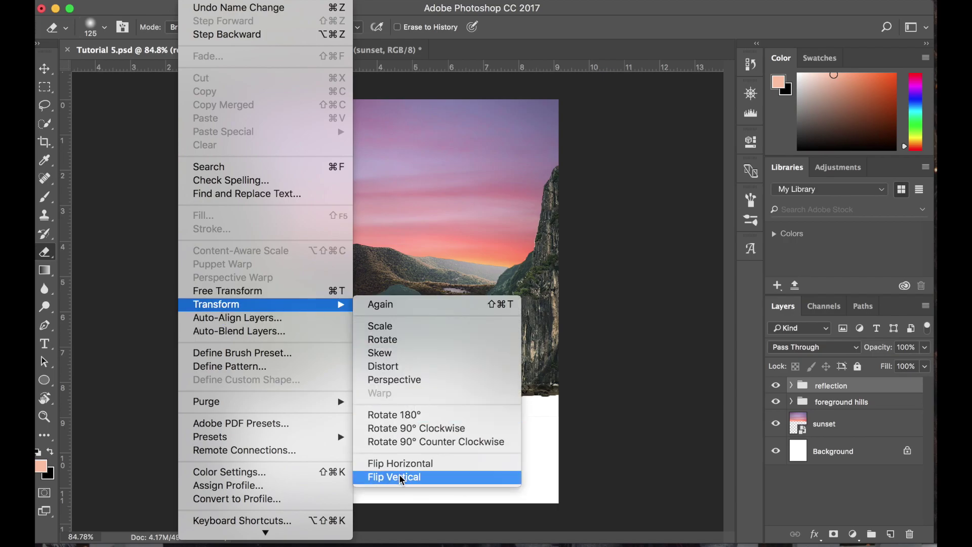
{"action": "left_click", "coordinate": [402, 478]}
{"action": "key", "text": "v"}
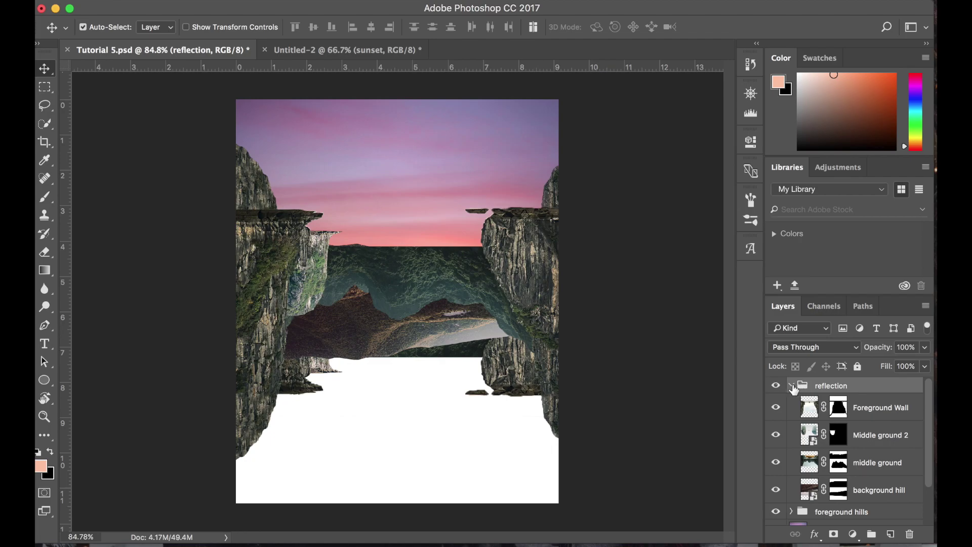
With the reflection group hidden, duplicate the sunset layer above the foreground hills group and flip the copy vertically.
{"action": "left_click", "coordinate": [776, 387]}
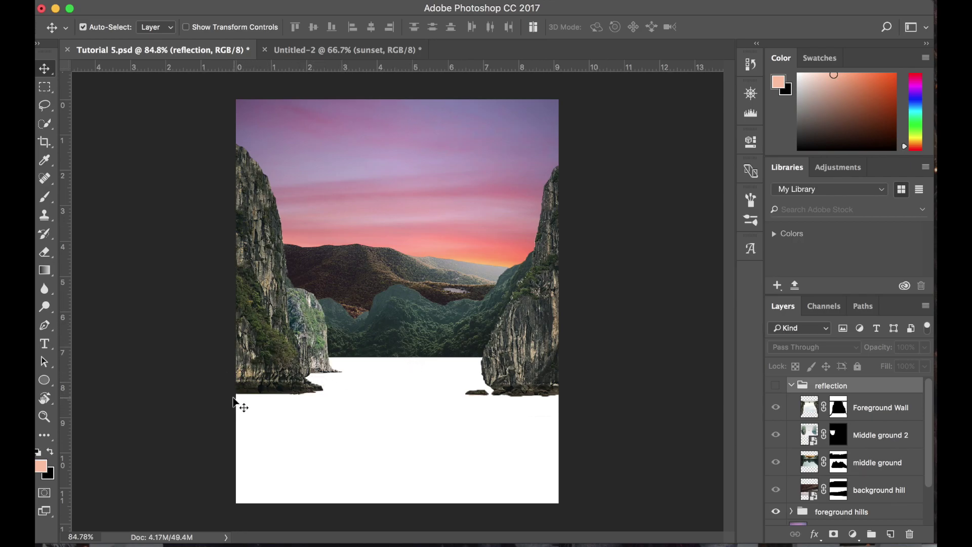
{"action": "scroll", "coordinate": [802, 471], "scroll_direction": "down", "scroll_amount": 3}
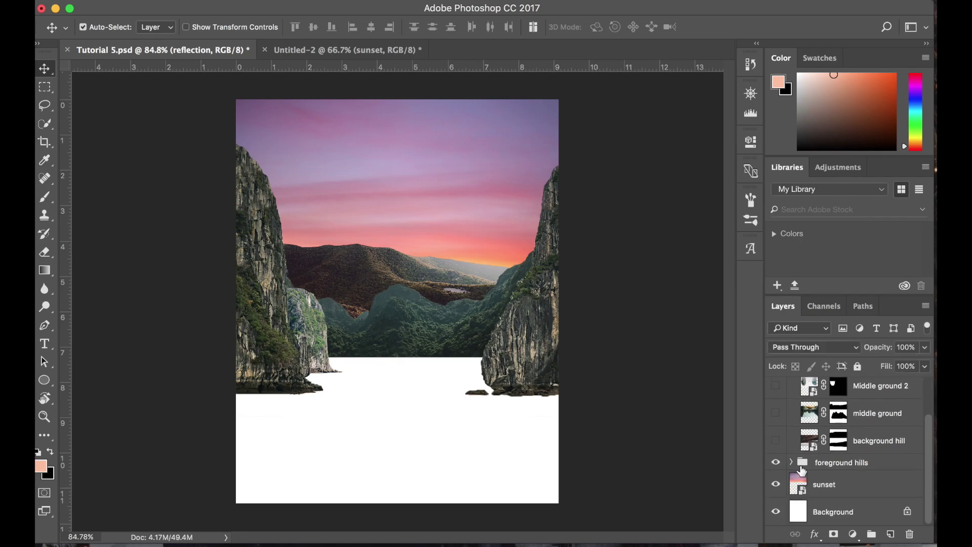
{"action": "left_click", "coordinate": [838, 486]}
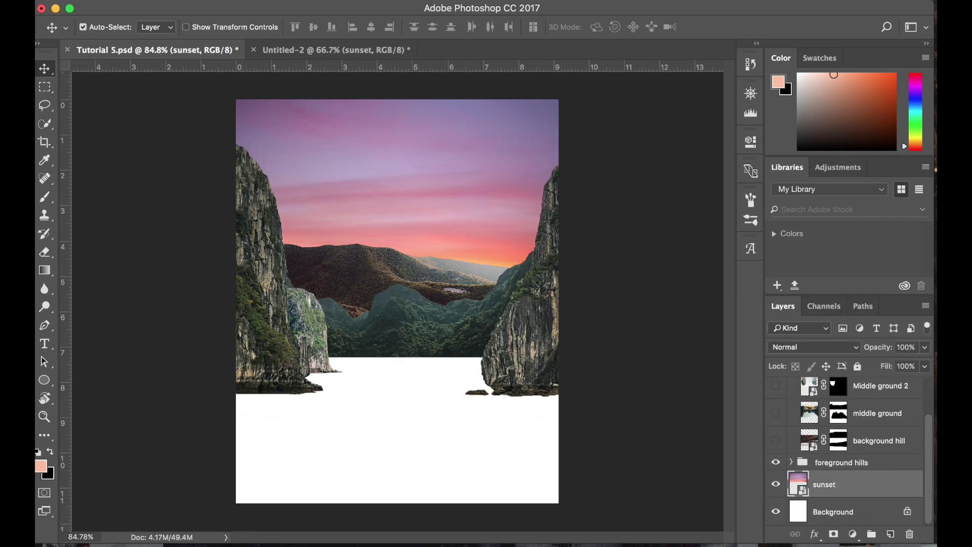
{"action": "left_click_drag", "start_coordinate": [838, 486], "coordinate": [892, 535]}
{"action": "left_click_drag", "start_coordinate": [834, 484], "coordinate": [834, 455]}
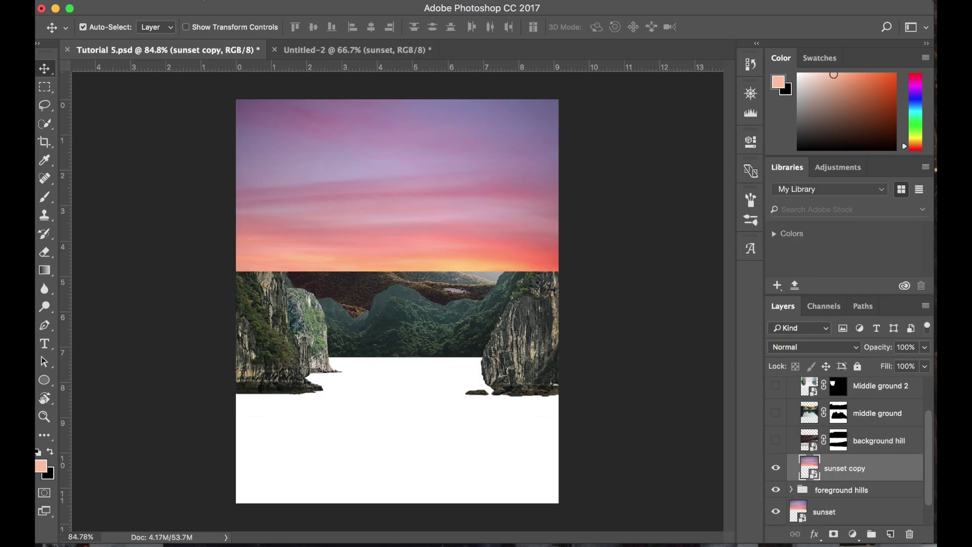
{"action": "left_click", "coordinate": [195, 0]}
{"action": "left_click", "coordinate": [404, 475]}
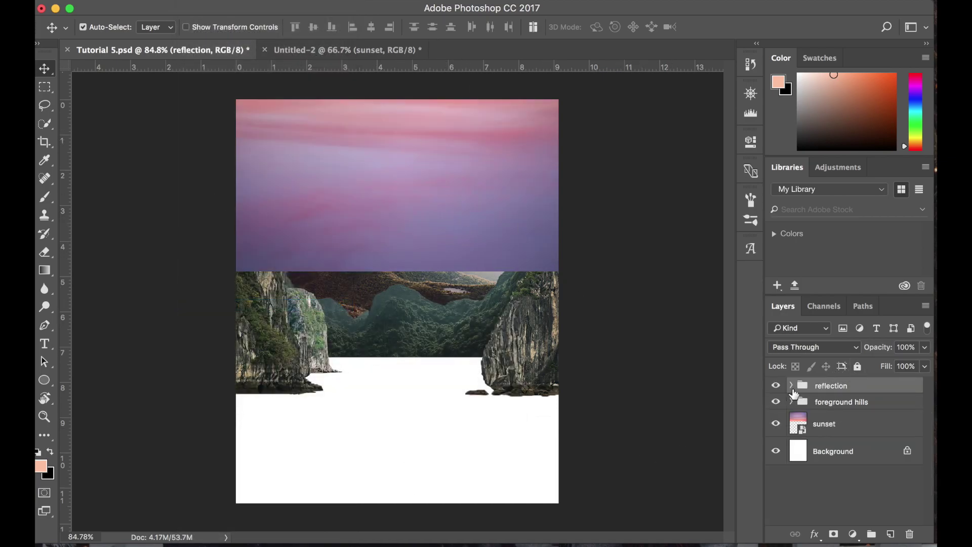
Move the flipped sunset copy onto the lower half of the canvas as the sky's reflection and take it out of the reflection group.
{"action": "left_click", "coordinate": [791, 385]}
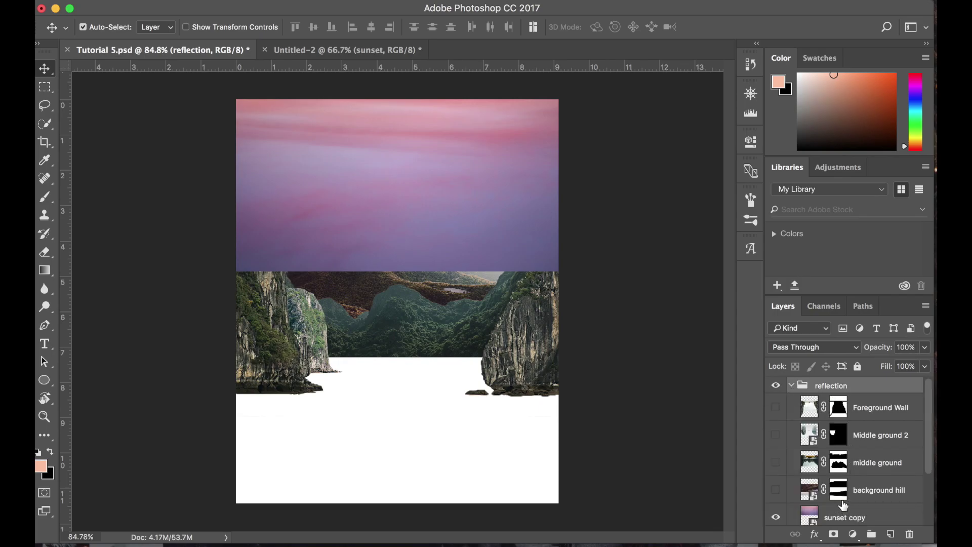
{"action": "scroll", "coordinate": [843, 506], "scroll_direction": "down", "scroll_amount": 2}
{"action": "left_click", "coordinate": [856, 468]}
{"action": "left_click_drag", "start_coordinate": [521, 299], "coordinate": [511, 473]}
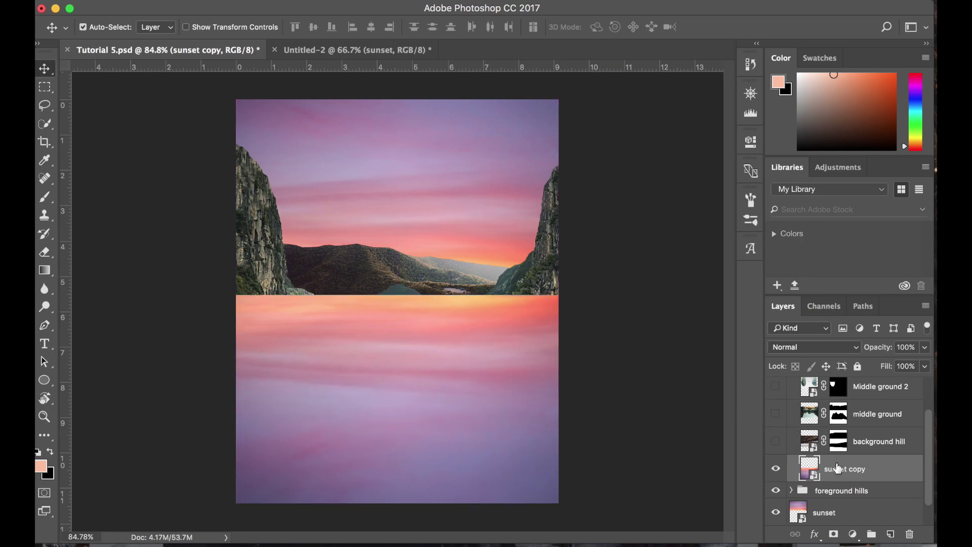
{"action": "left_click_drag", "start_coordinate": [838, 466], "coordinate": [843, 502]}
{"action": "left_click_drag", "start_coordinate": [520, 451], "coordinate": [523, 483]}
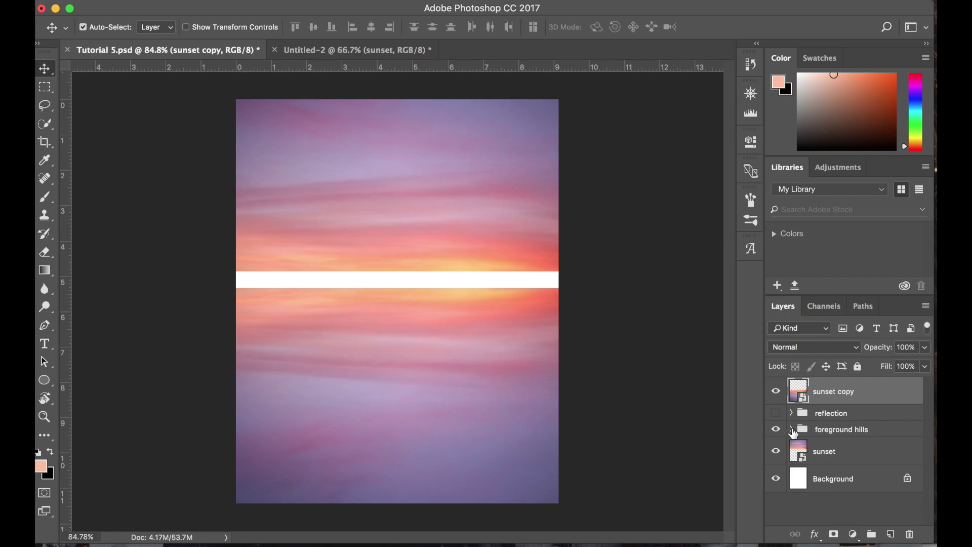
Make the background hill layer in the foreground hills group visible.
{"action": "left_click", "coordinate": [791, 428]}
{"action": "scroll", "coordinate": [805, 455], "scroll_direction": "down", "scroll_amount": 5}
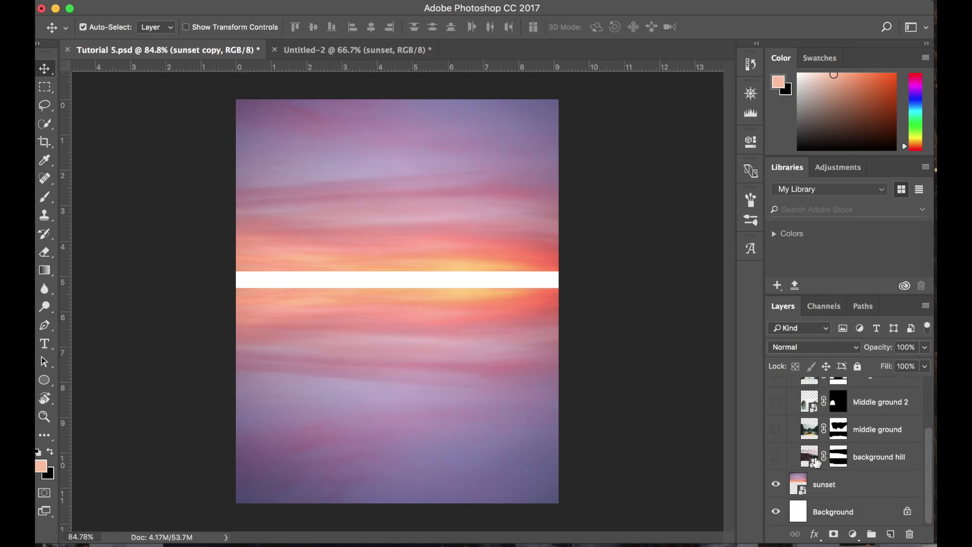
{"action": "left_click", "coordinate": [776, 459]}
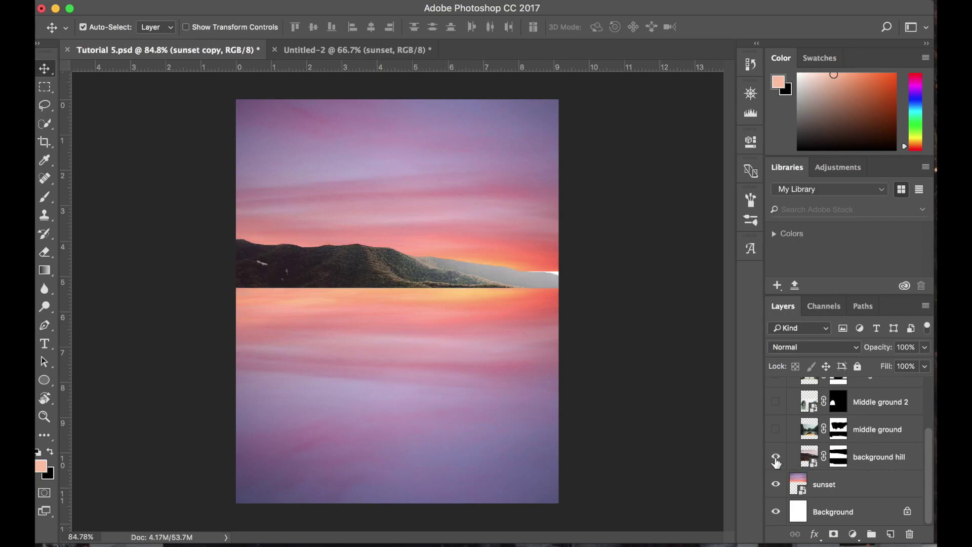
{"action": "scroll", "coordinate": [827, 426], "scroll_direction": "up", "scroll_amount": 5}
{"action": "left_click", "coordinate": [791, 428]}
Show only the background hill layer in the reflection group and move the sunset copy layer beneath the foreground hills group.
{"action": "left_click", "coordinate": [791, 412]}
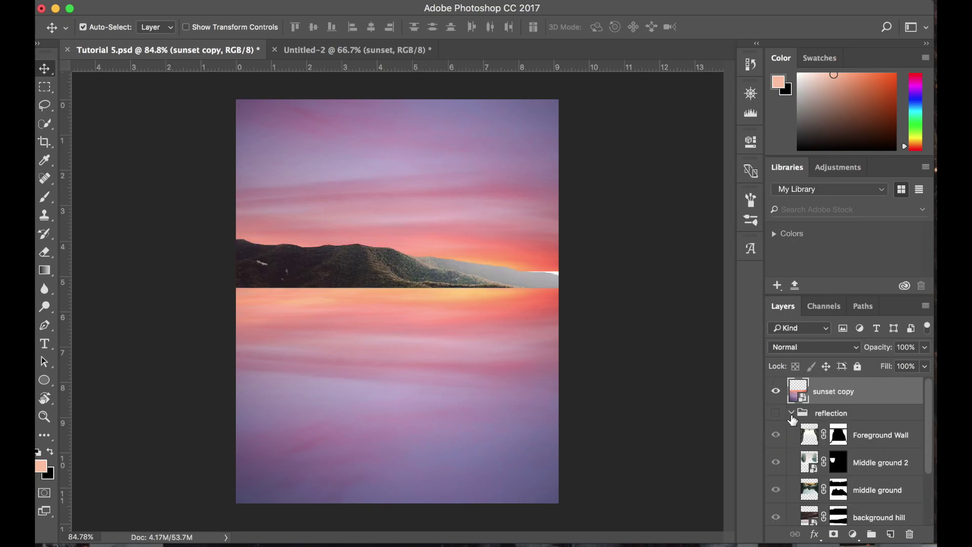
{"action": "scroll", "coordinate": [807, 474], "scroll_direction": "down", "scroll_amount": 2}
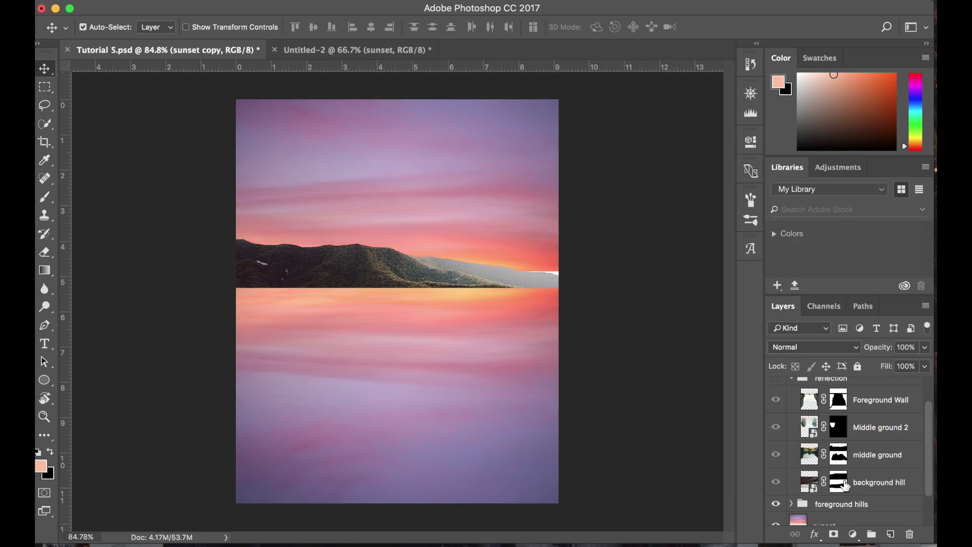
{"action": "left_click", "coordinate": [775, 482], "text": "alt"}
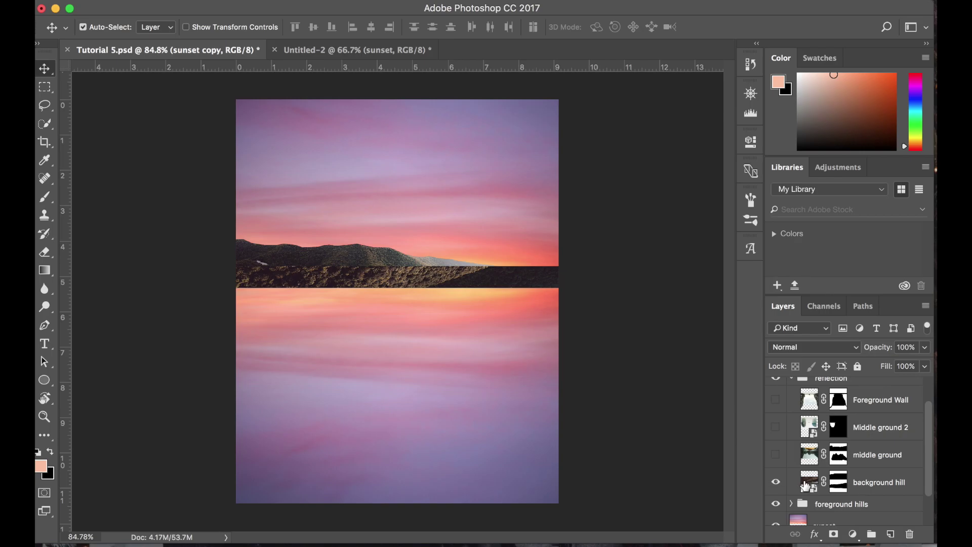
{"action": "scroll", "coordinate": [807, 486], "scroll_direction": "up", "scroll_amount": 2}
{"action": "left_click_drag", "start_coordinate": [810, 397], "coordinate": [809, 474]}
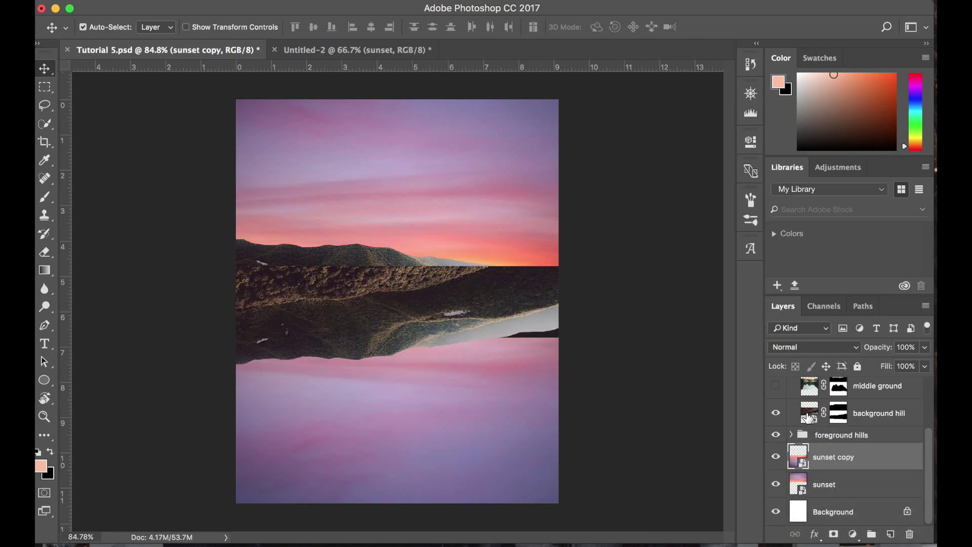
Move the flipped background hill down so it mirrors the original hill from its base.
{"action": "left_click", "coordinate": [809, 418]}
{"action": "left_click_drag", "start_coordinate": [378, 332], "coordinate": [372, 403]}
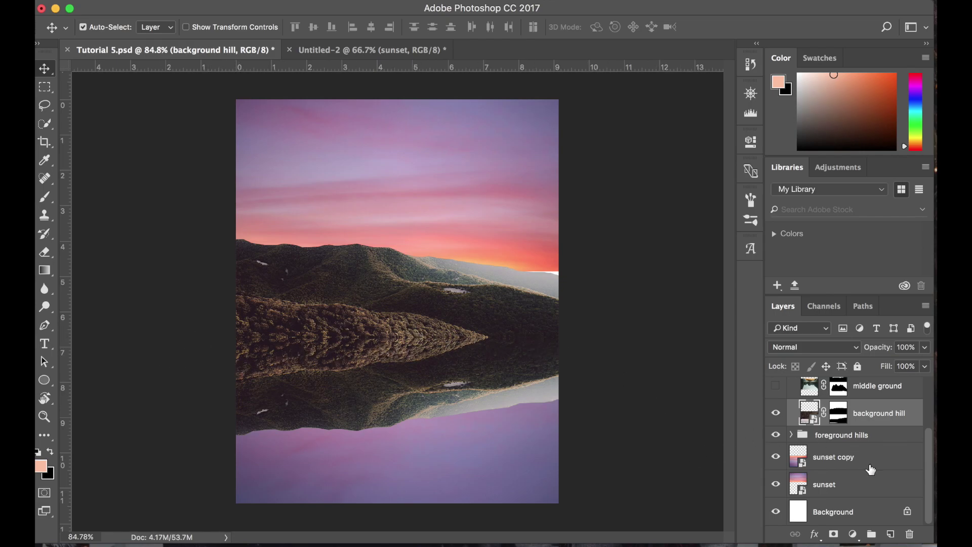
{"action": "scroll", "coordinate": [871, 470], "scroll_direction": "up", "scroll_amount": 1}
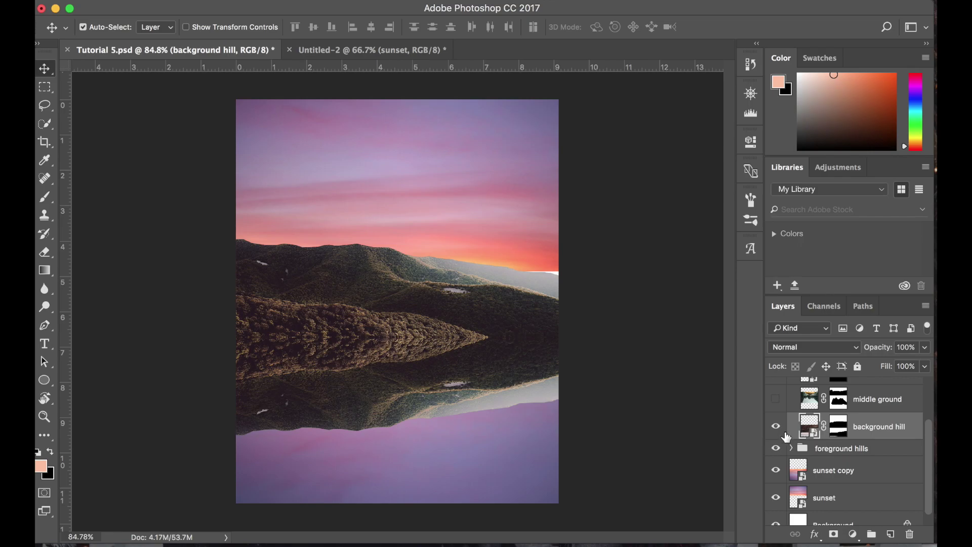
{"action": "scroll", "coordinate": [790, 440], "scroll_direction": "up", "scroll_amount": 4}
{"action": "left_click", "coordinate": [791, 386]}
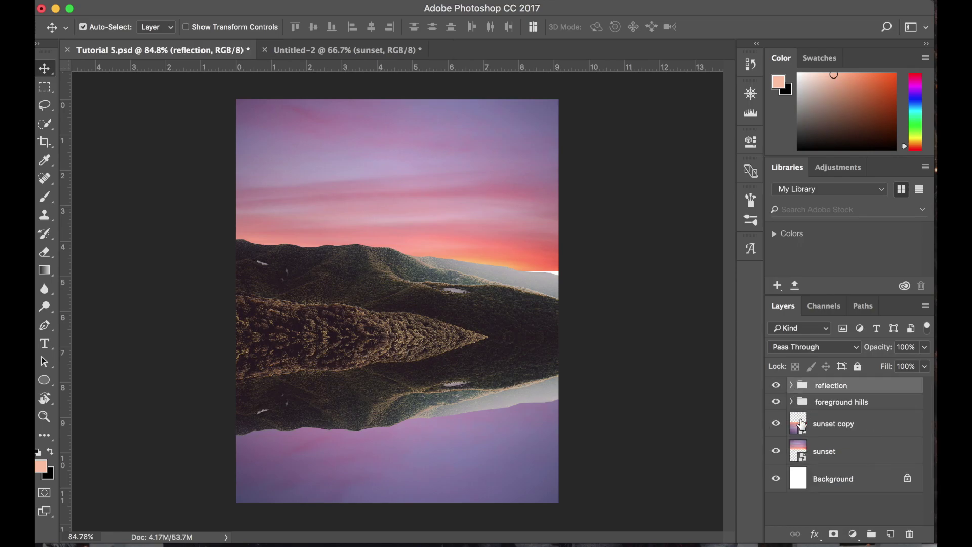
Make the middle ground layer in the foreground hills group visible.
{"action": "left_click", "coordinate": [791, 403]}
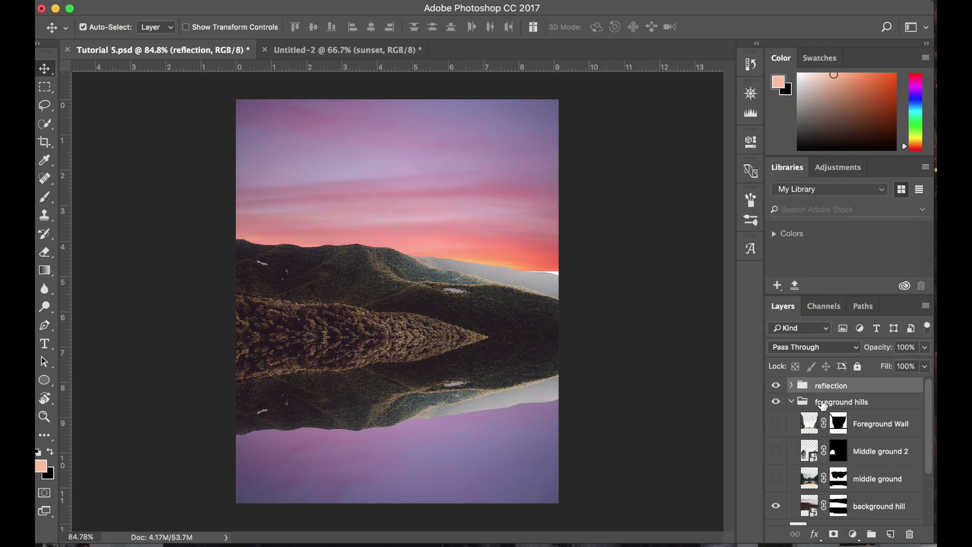
{"action": "left_click", "coordinate": [776, 479]}
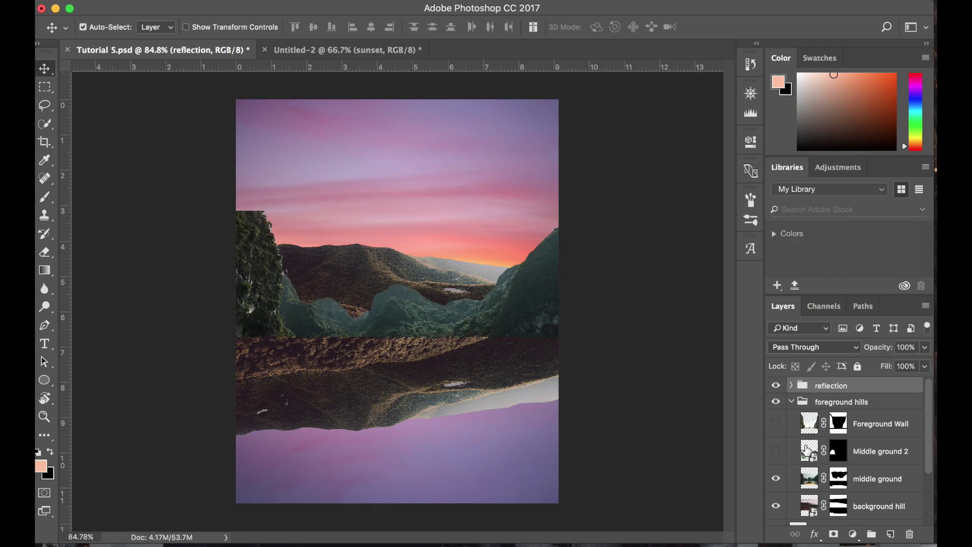
{"action": "left_click", "coordinate": [791, 403]}
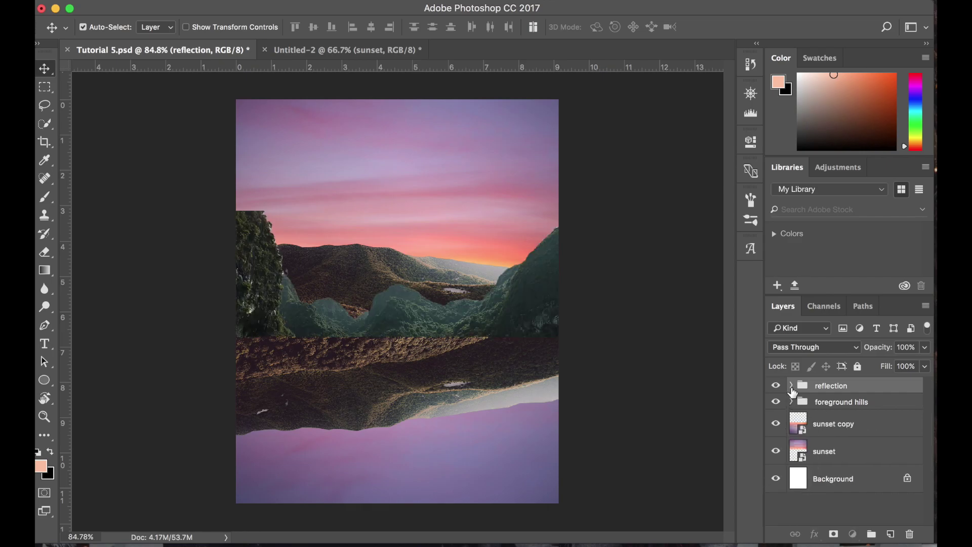
Show the reflection group's middle ground layer and move it down to mirror the green hills at their waterline.
{"action": "left_click", "coordinate": [791, 386]}
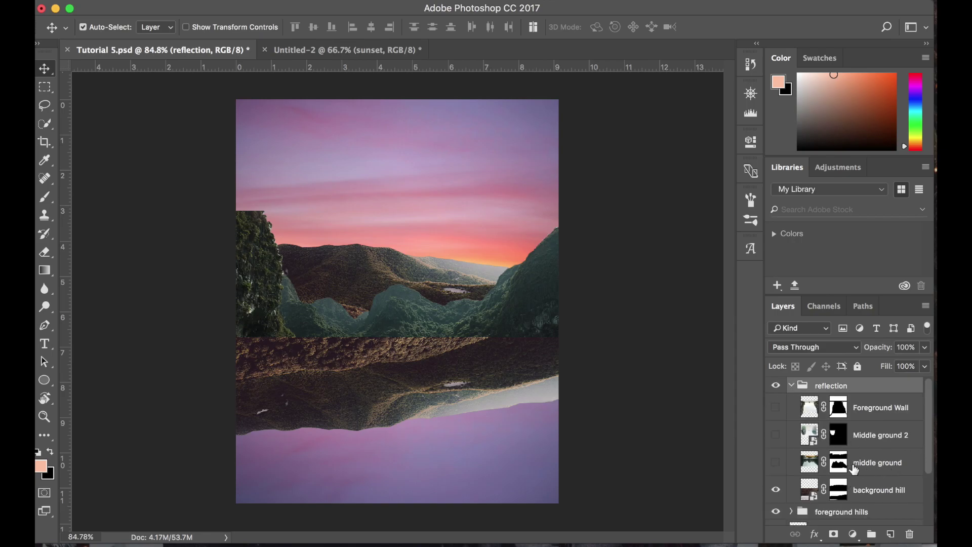
{"action": "left_click", "coordinate": [776, 463]}
{"action": "left_click_drag", "start_coordinate": [538, 326], "coordinate": [534, 418]}
{"action": "left_click", "coordinate": [791, 386]}
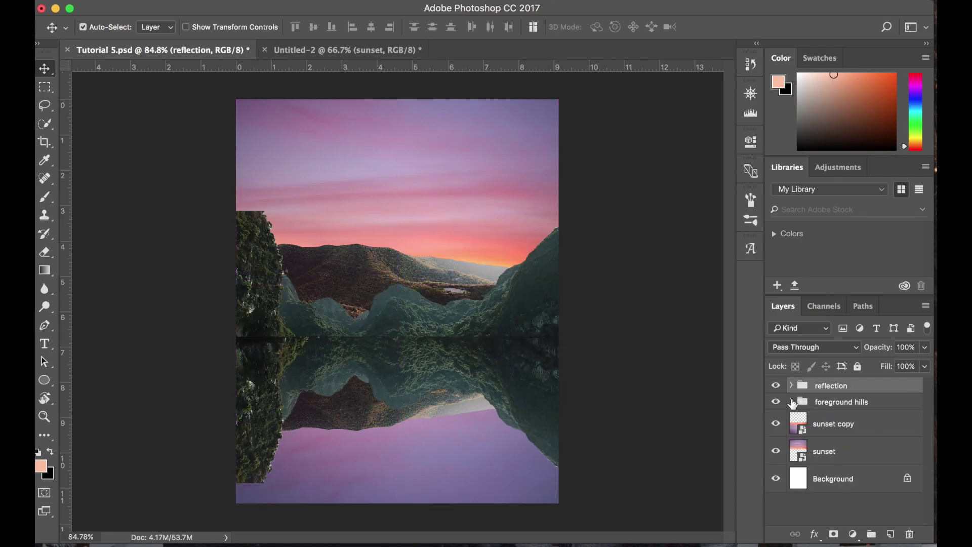
Make the Middle ground 2 layer visible in both the foreground hills and reflection groups.
{"action": "left_click", "coordinate": [791, 402]}
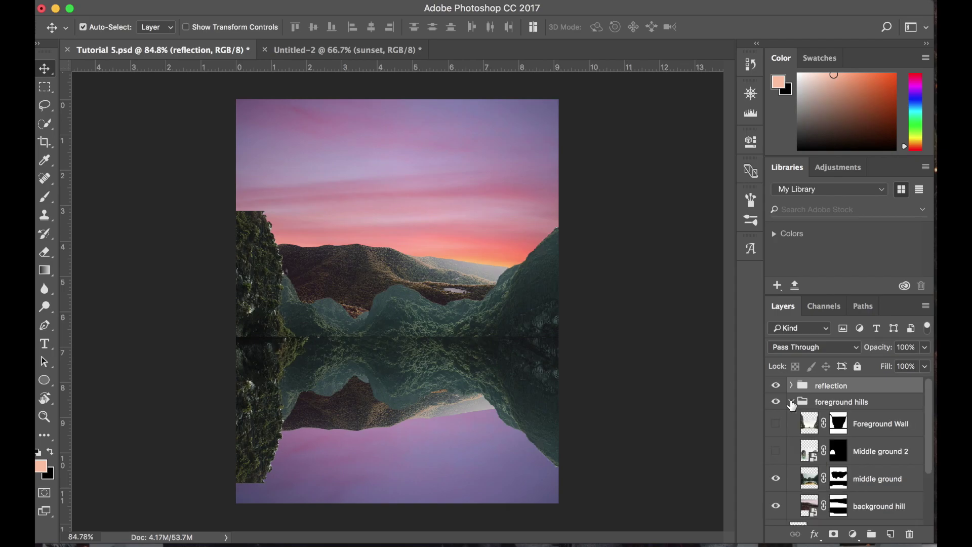
{"action": "left_click", "coordinate": [775, 451]}
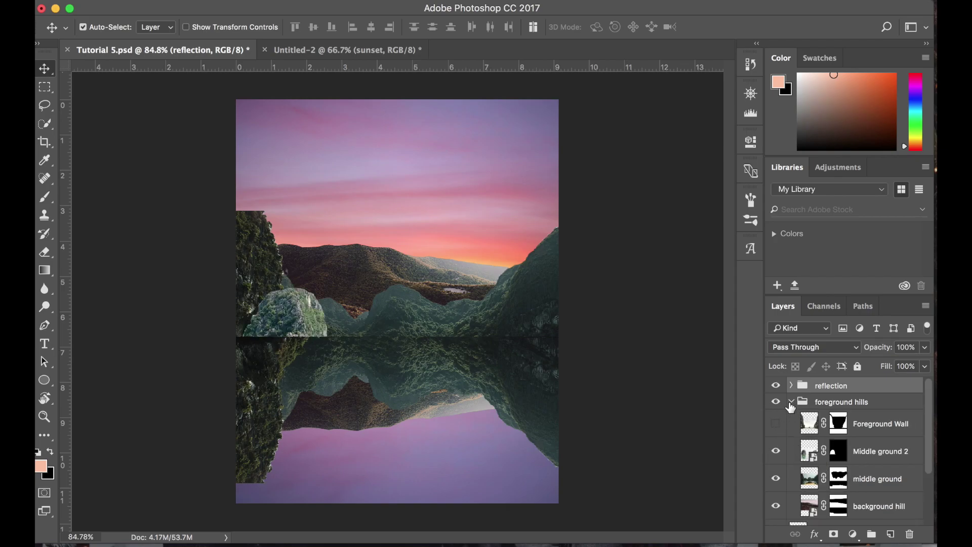
{"action": "left_click", "coordinate": [791, 387]}
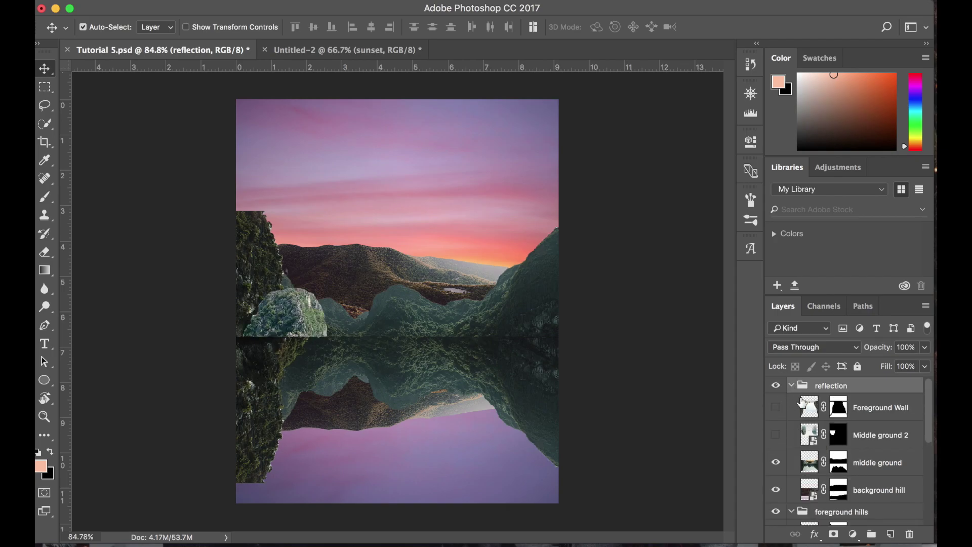
{"action": "left_click", "coordinate": [777, 439]}
Move the flipped Middle ground 2 rock down to the original's base and place the reflection group beneath the background hill layer.
{"action": "left_click_drag", "start_coordinate": [298, 265], "coordinate": [294, 357]}
{"action": "left_click_drag", "start_coordinate": [306, 414], "coordinate": [306, 418]}
{"action": "scroll", "coordinate": [830, 445], "scroll_direction": "up", "scroll_amount": 2}
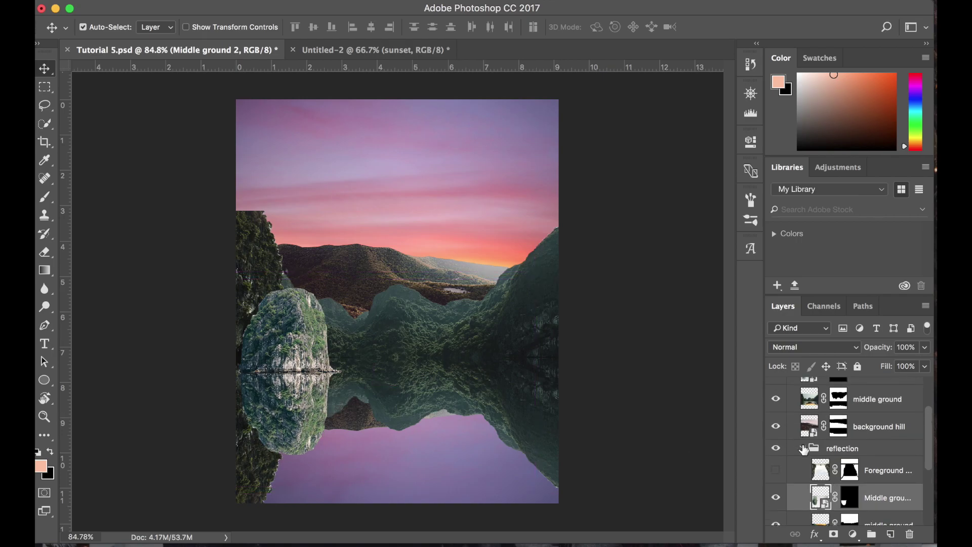
Make the Foreground Wall layer visible in both the foreground hills and reflection groups.
{"action": "scroll", "coordinate": [807, 455], "scroll_direction": "up", "scroll_amount": 3}
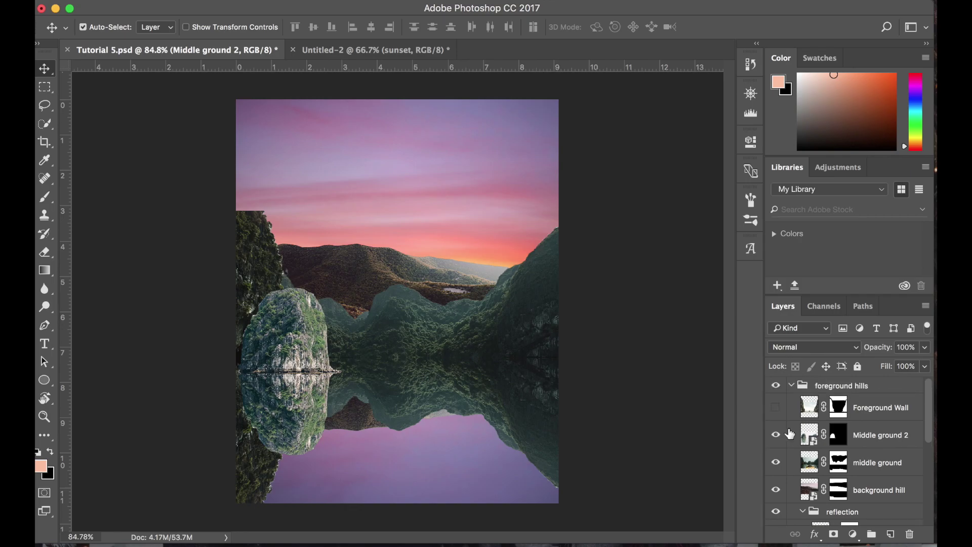
{"action": "left_click", "coordinate": [774, 408]}
{"action": "scroll", "coordinate": [809, 447], "scroll_direction": "down", "scroll_amount": 3}
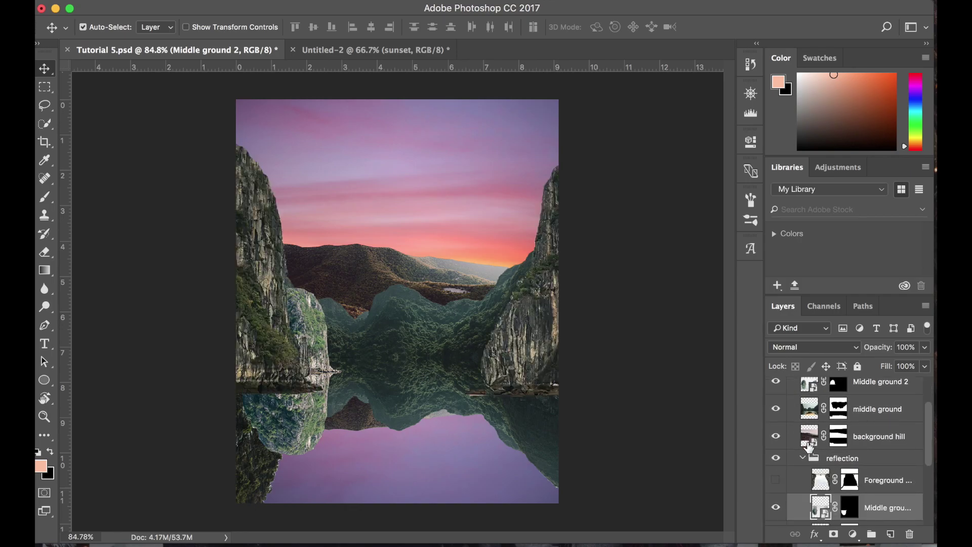
{"action": "left_click", "coordinate": [776, 481]}
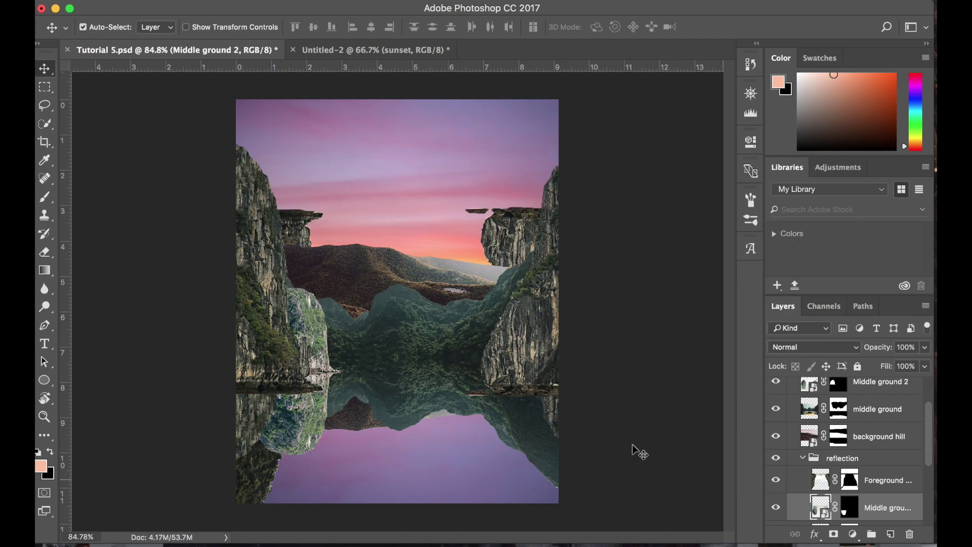
Move the flipped Foreground Wall down to mirror the cliffs and take the reflection group out of the foreground hills group.
{"action": "left_click", "coordinate": [486, 234]}
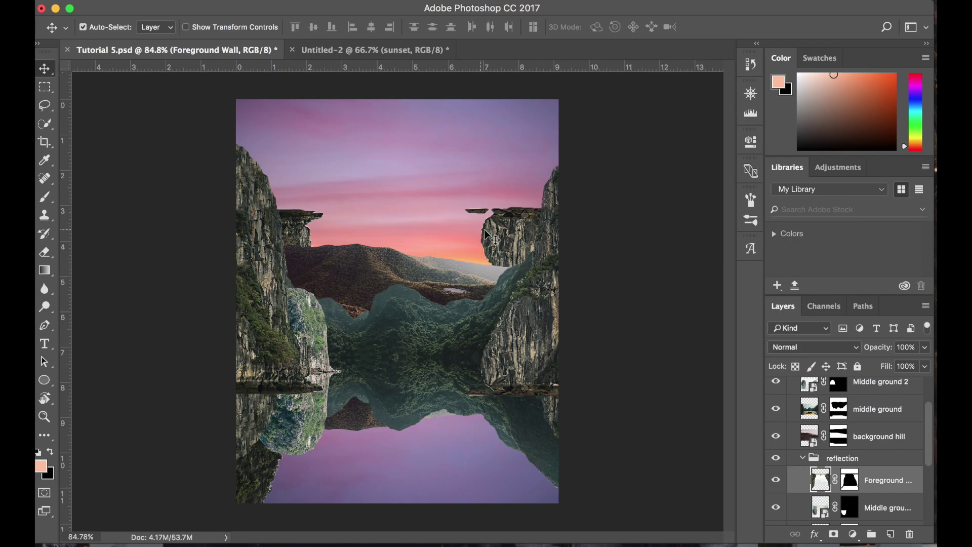
{"action": "left_click_drag", "start_coordinate": [486, 234], "coordinate": [501, 419]}
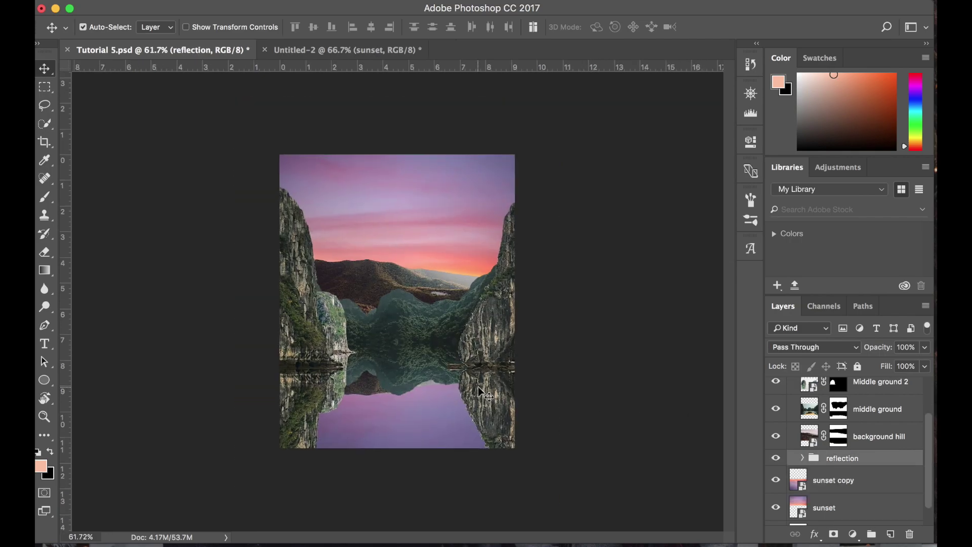
{"action": "scroll", "coordinate": [478, 386], "scroll_direction": "up", "scroll_amount": 2}
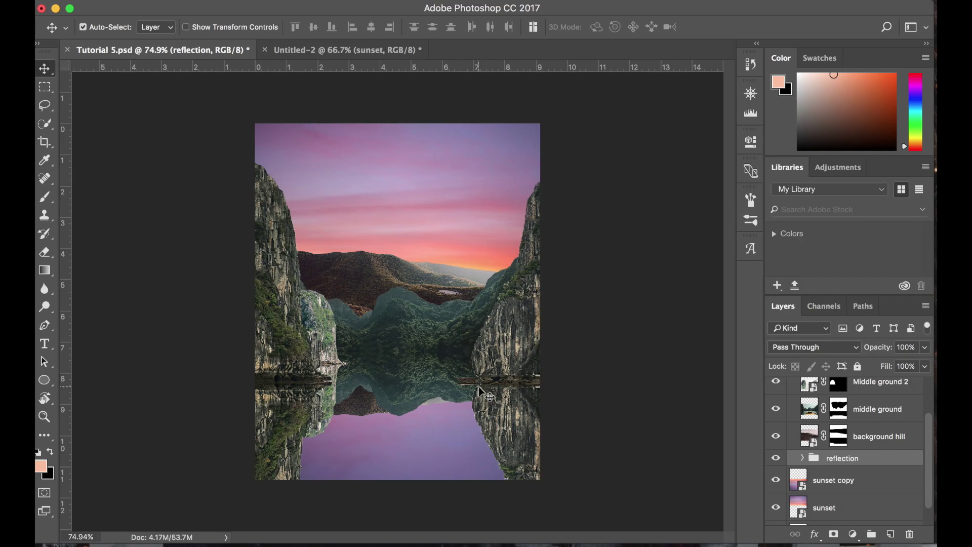
{"action": "scroll", "coordinate": [478, 386], "scroll_direction": "up", "scroll_amount": 1}
{"action": "scroll", "coordinate": [478, 387], "scroll_direction": "up", "scroll_amount": 2}
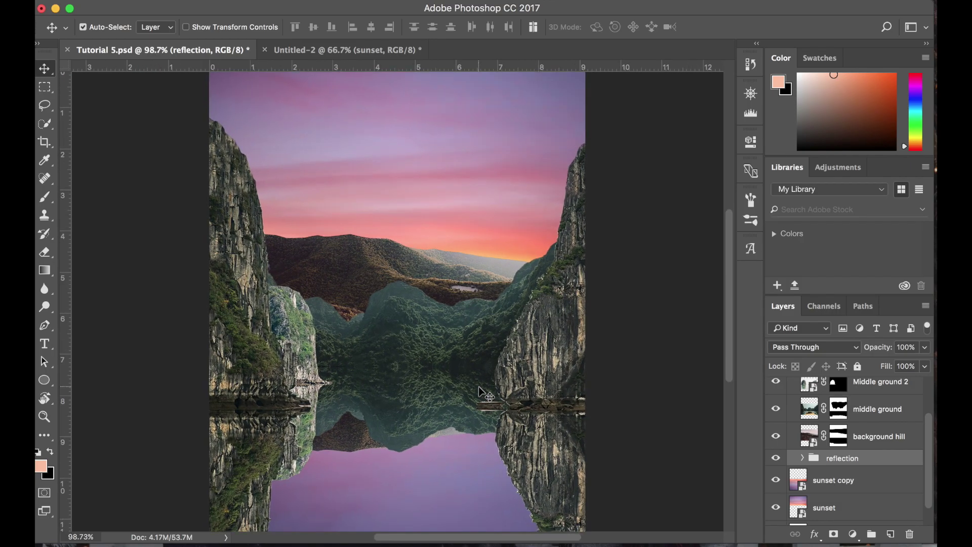
{"action": "scroll", "coordinate": [479, 387], "scroll_direction": "down", "scroll_amount": 1}
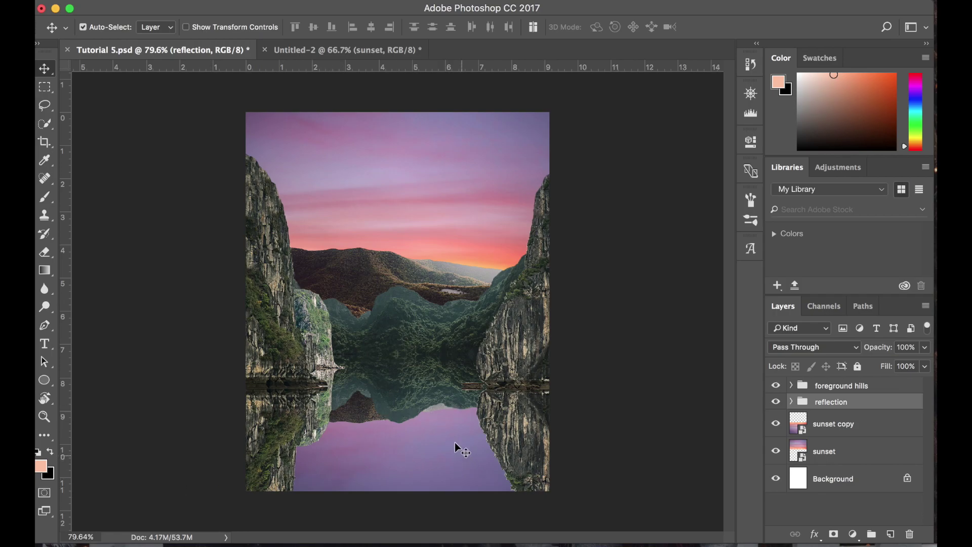
Add a new empty layer above the middle ground layer in the foreground hills group and clip it to middle ground.
{"action": "scroll", "coordinate": [405, 303], "scroll_direction": "up", "scroll_amount": 3}
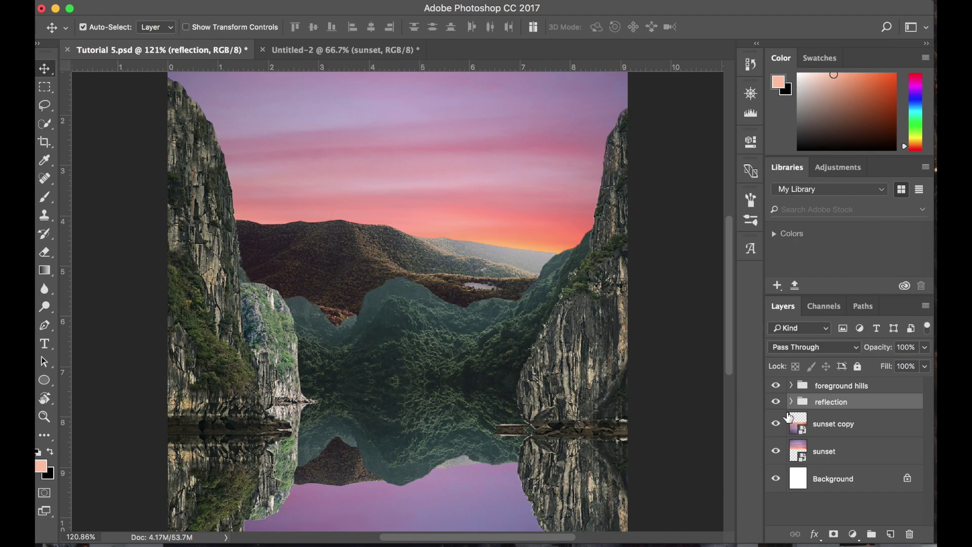
{"action": "left_click", "coordinate": [791, 386]}
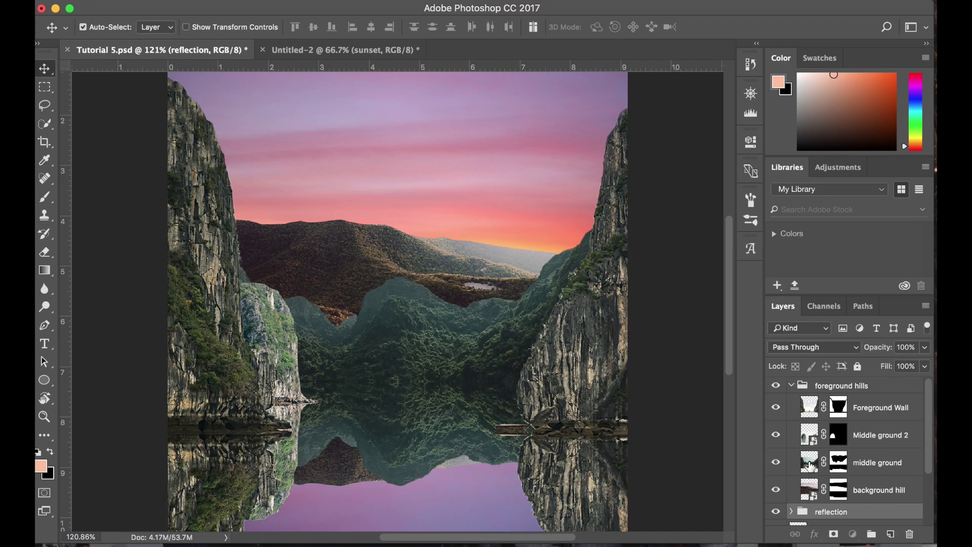
{"action": "left_click", "coordinate": [809, 468]}
{"action": "left_click", "coordinate": [890, 535]}
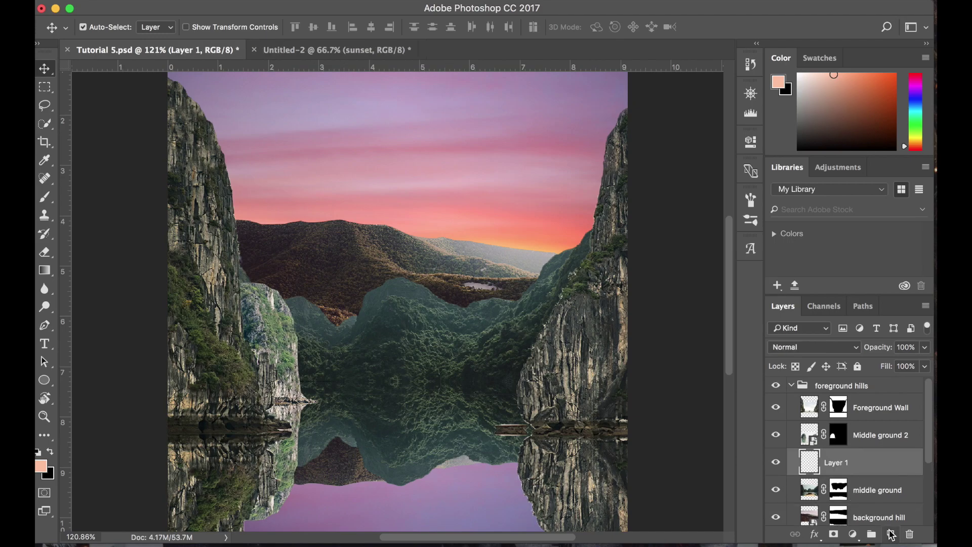
{"action": "left_click", "coordinate": [829, 470], "text": "alt"}
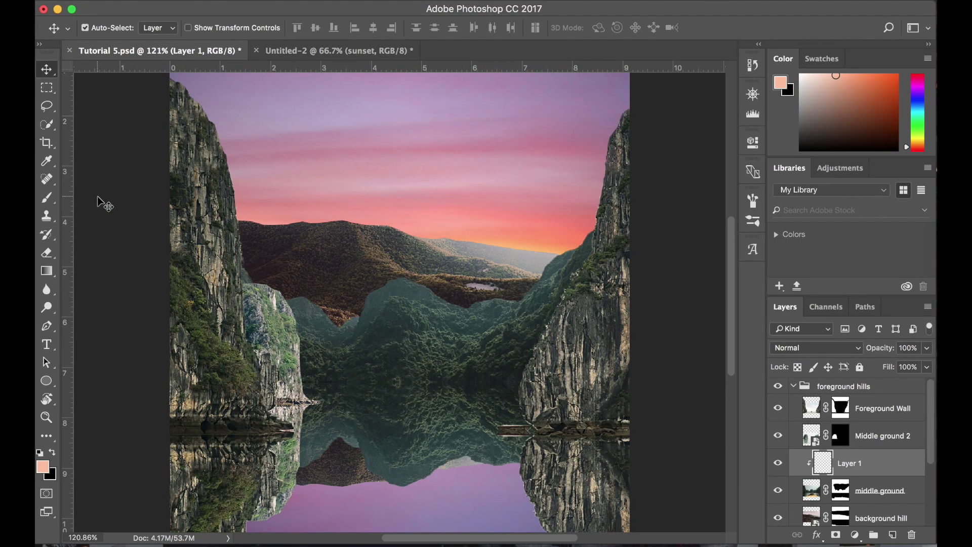
With the Brush tool, set the foreground colour to dark teal #283a3a sampled from the middle ground hills.
{"action": "left_click", "coordinate": [47, 198]}
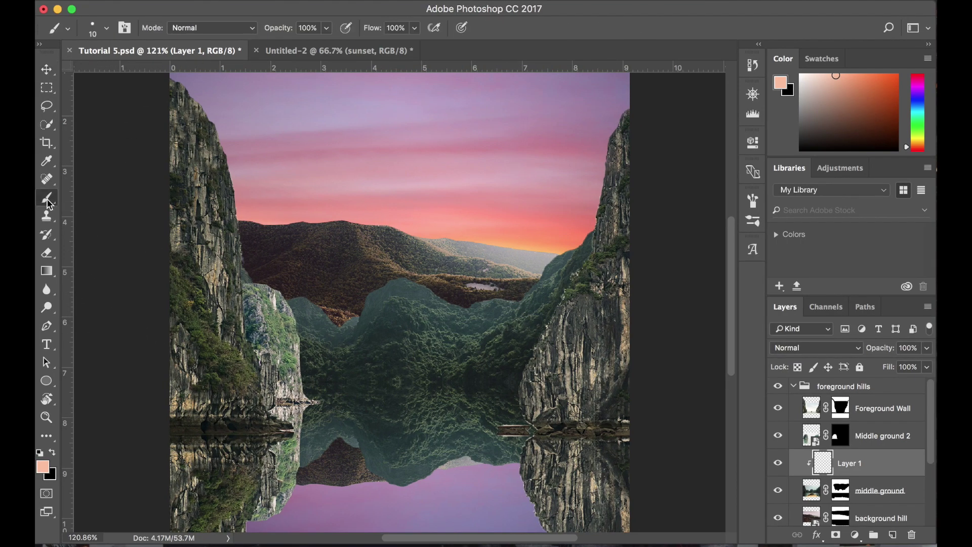
{"action": "left_click", "coordinate": [46, 469]}
{"action": "left_click_drag", "start_coordinate": [542, 132], "coordinate": [696, 139]}
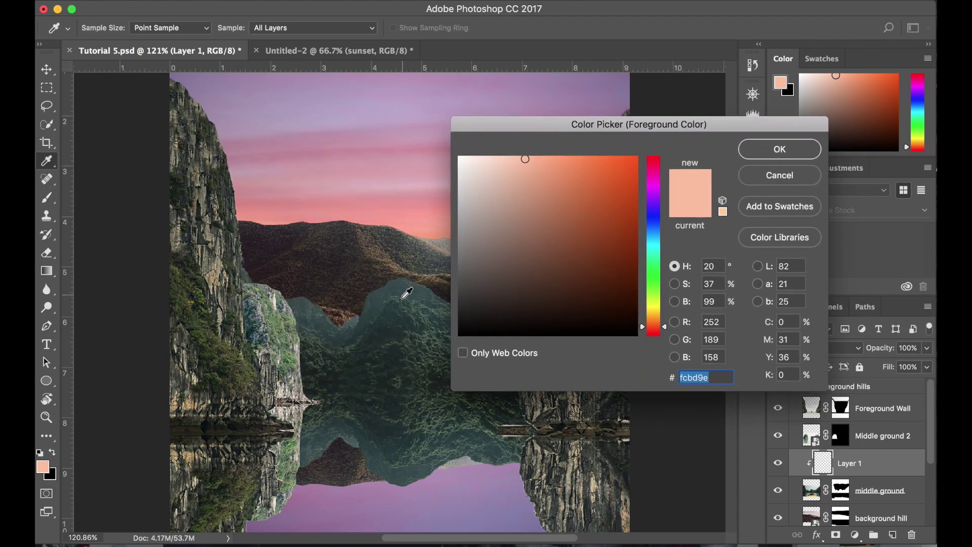
{"action": "left_click", "coordinate": [391, 317]}
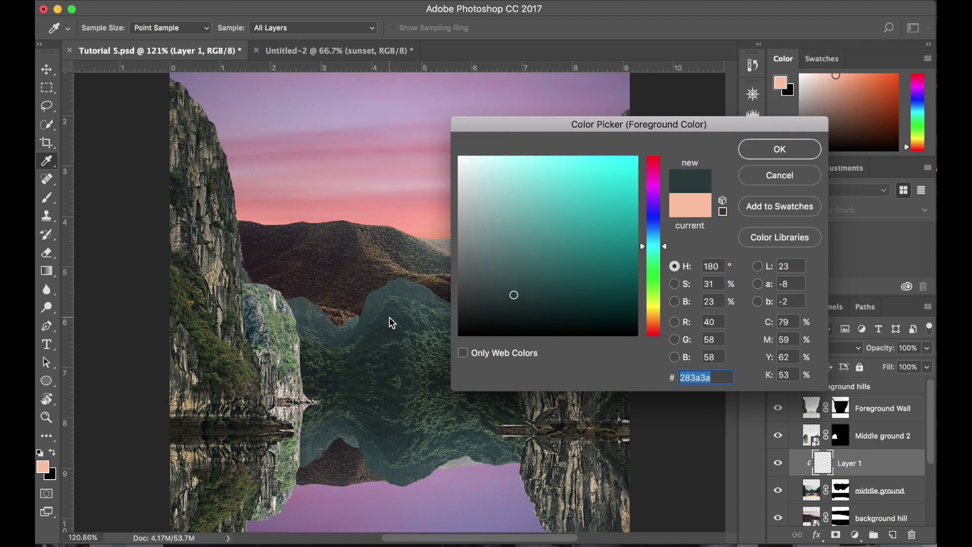
{"action": "left_click", "coordinate": [389, 317]}
{"action": "left_click", "coordinate": [769, 153]}
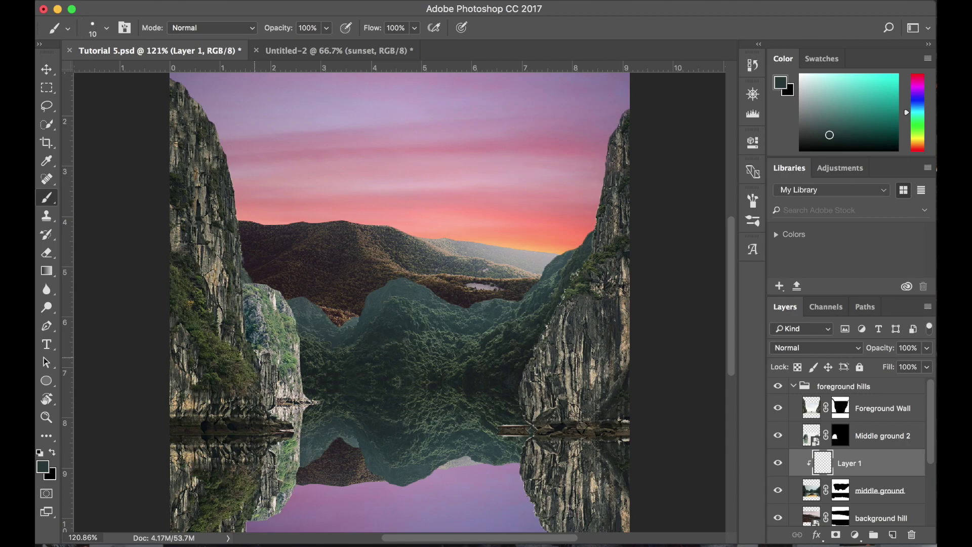
Set the brush to 0% hardness and a size of 94 px.
{"action": "left_click", "coordinate": [107, 29]}
{"action": "left_click_drag", "start_coordinate": [136, 100], "coordinate": [88, 101]}
{"action": "left_click_drag", "start_coordinate": [117, 73], "coordinate": [154, 73]}
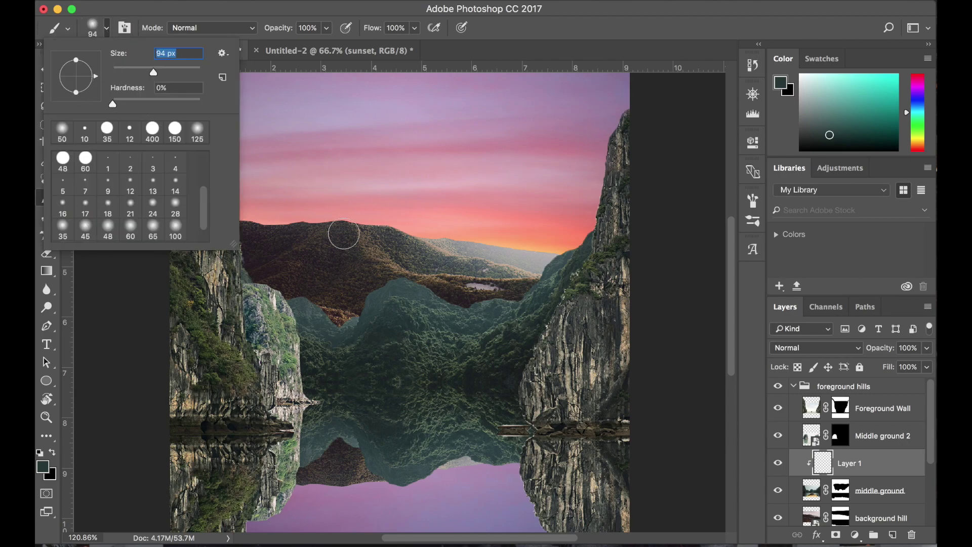
Enlarge the soft brush to 300 px and paint dark teal over the tops of the middle ground hills on the clipped Layer 1.
{"action": "left_click", "coordinate": [344, 234]}
{"action": "key", "text": "bracketright"}
{"action": "key", "text": "bracketright"}
{"action": "key", "text": "bracketright"}
{"action": "key", "text": "bracketright"}
{"action": "key", "text": "bracketright"}
{"action": "key", "text": "bracketright"}
{"action": "key", "text": "bracketright"}
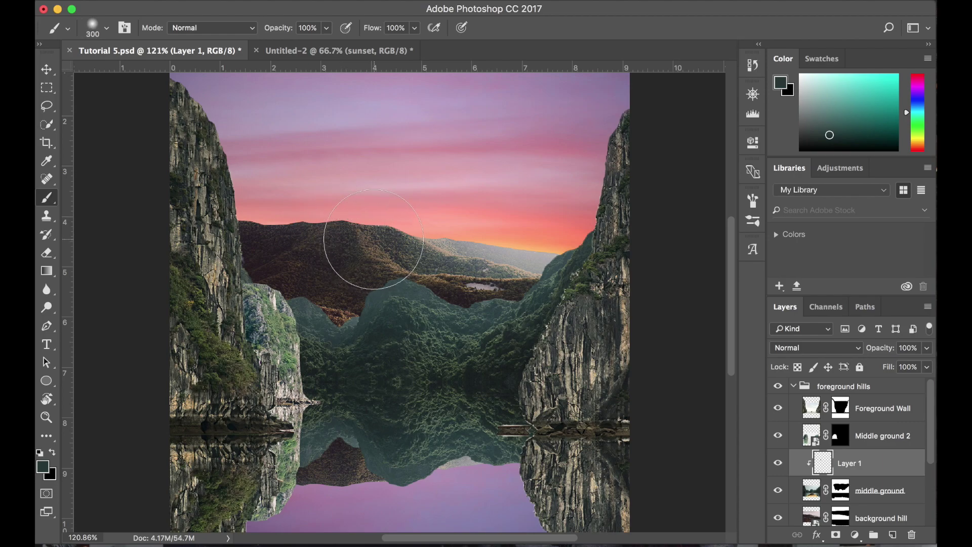
{"action": "left_click_drag", "start_coordinate": [372, 259], "coordinate": [460, 264]}
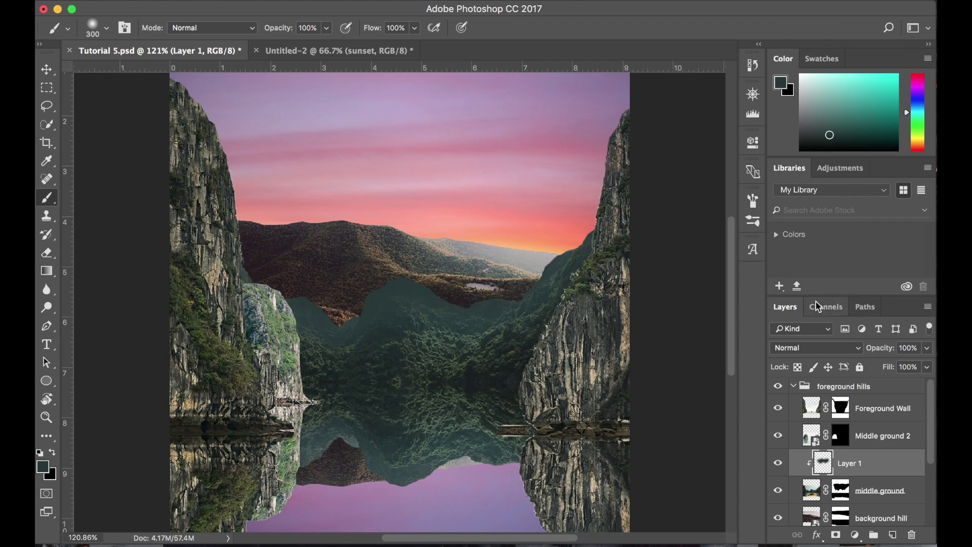
Set the blend mode of the clipped Layer 1 to Soft Light.
{"action": "left_click", "coordinate": [813, 349]}
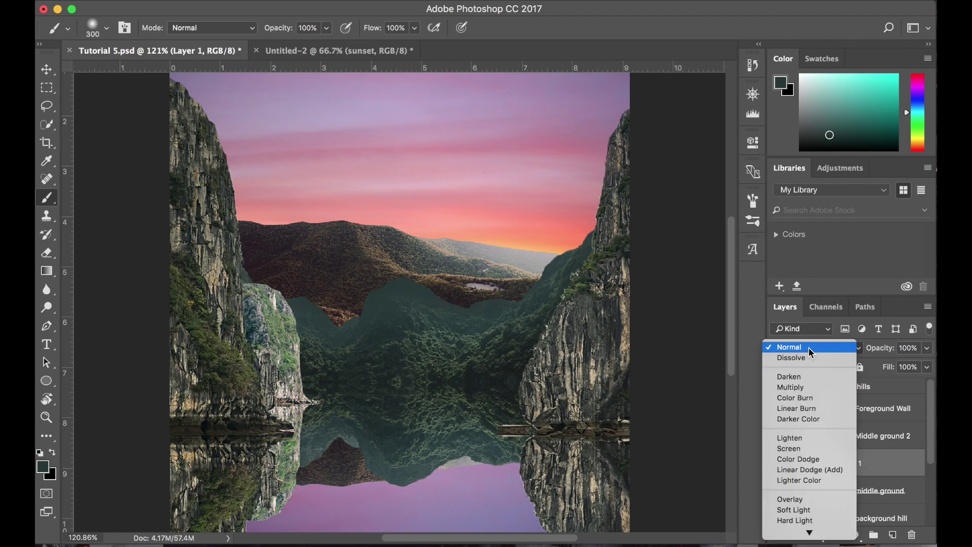
{"action": "left_click", "coordinate": [797, 511]}
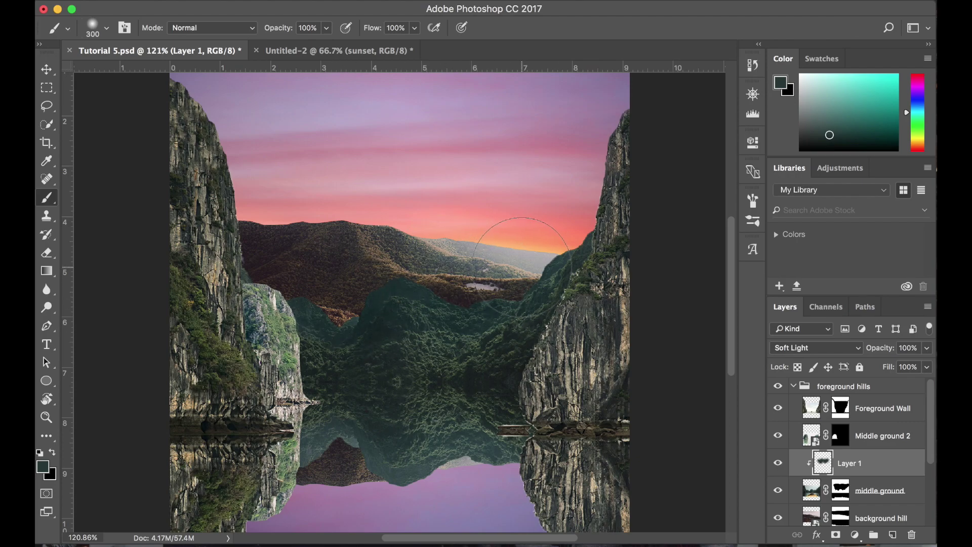
{"action": "scroll", "coordinate": [499, 304], "scroll_direction": "down", "scroll_amount": 4}
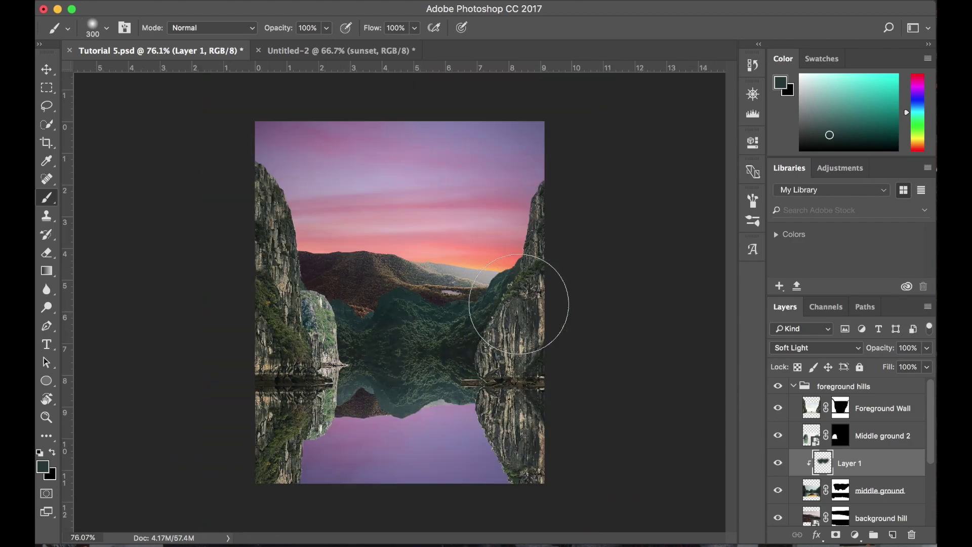
Collapse the foreground hills group and duplicate the reflection group.
{"action": "left_click", "coordinate": [794, 389]}
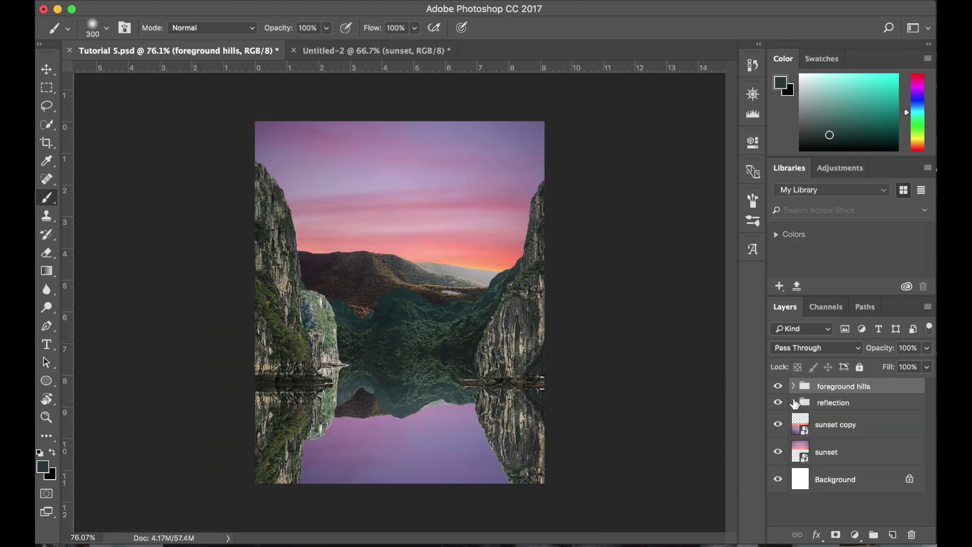
{"action": "left_click", "coordinate": [793, 403]}
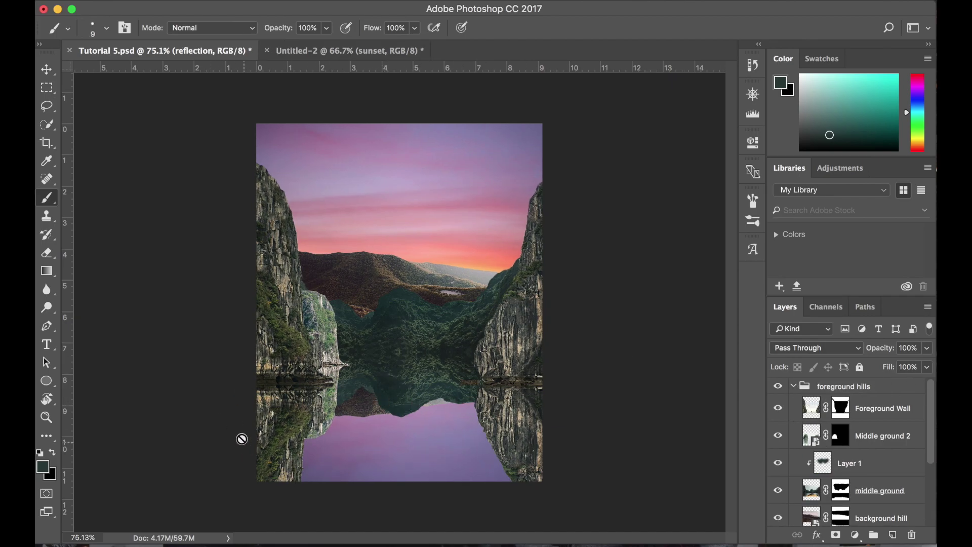
{"action": "left_click", "coordinate": [792, 386]}
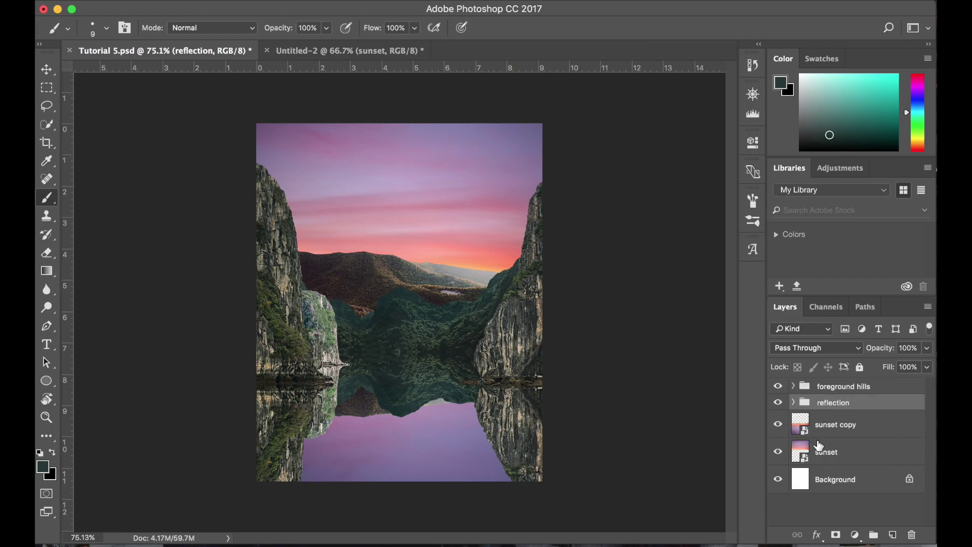
{"action": "key", "text": "super+j"}
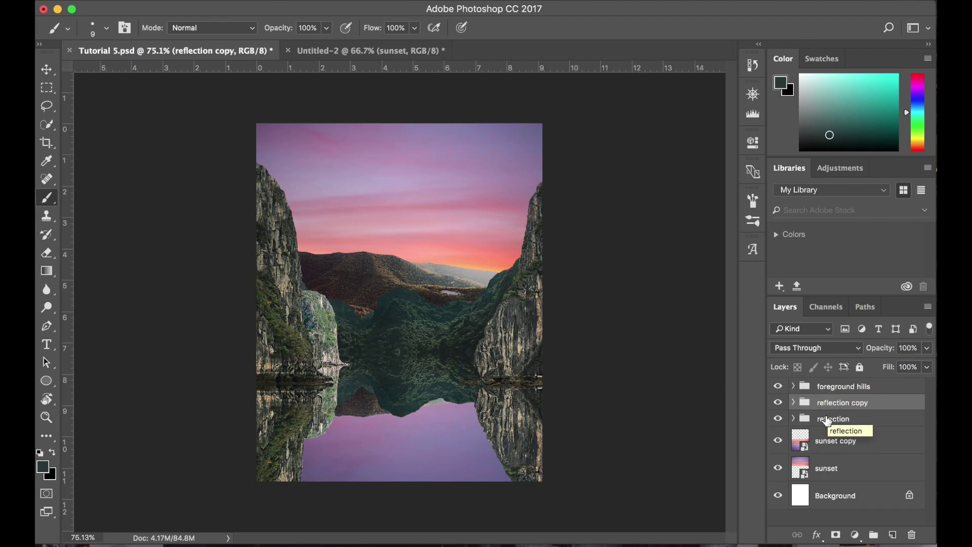
Hide the original reflection group and merge the reflection copy group into a single layer.
{"action": "left_click", "coordinate": [778, 419]}
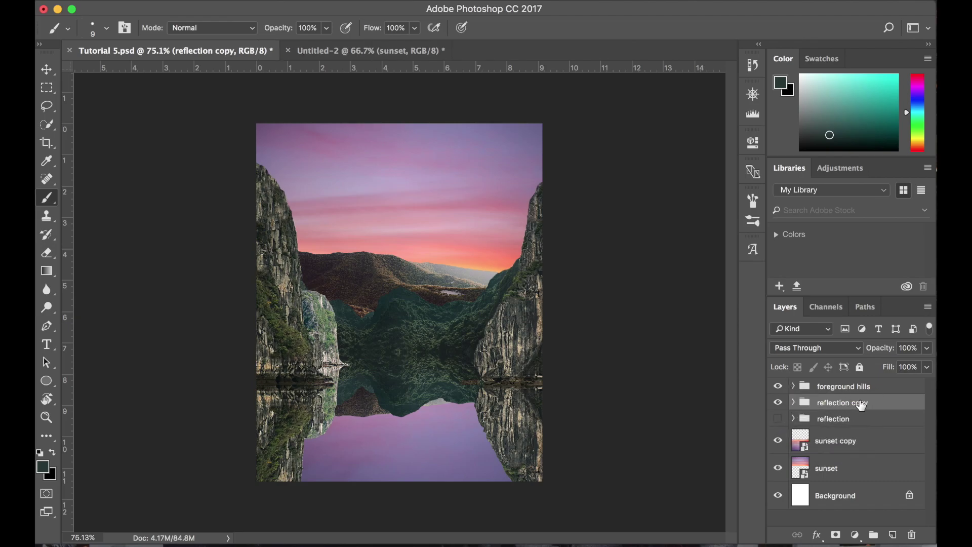
{"action": "left_click", "coordinate": [778, 419]}
{"action": "right_click", "coordinate": [838, 403]}
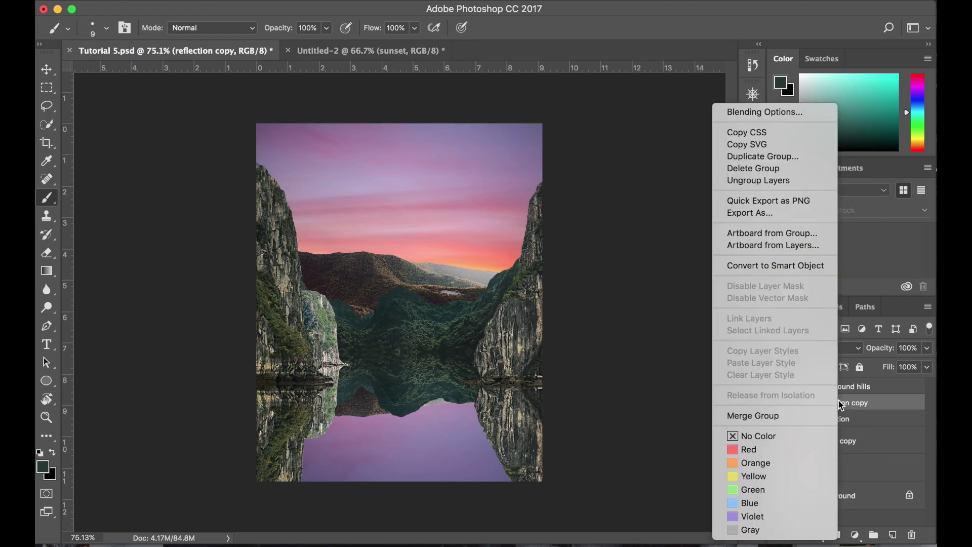
{"action": "left_click", "coordinate": [774, 416]}
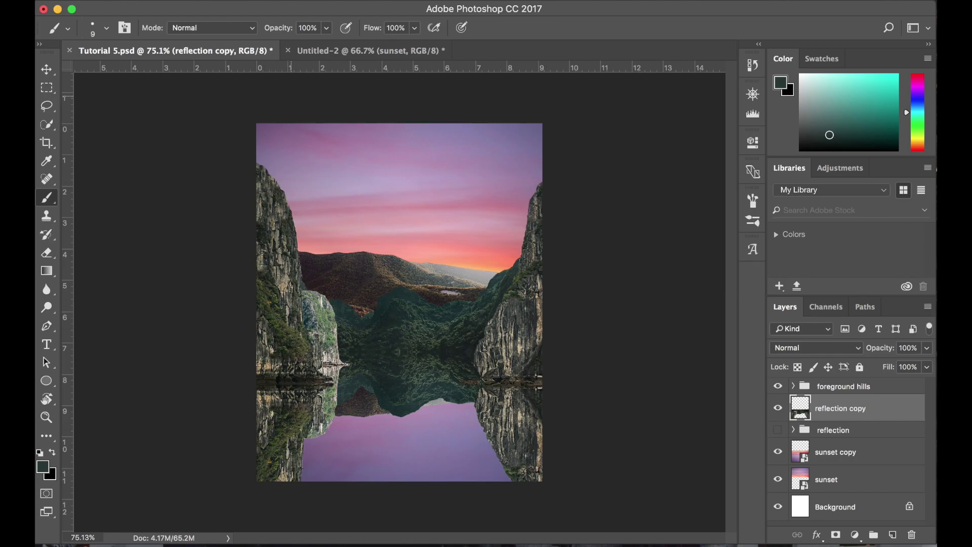
Apply a Motion Blur with a distance of 3 pixels and a 0° angle to the reflection copy layer.
{"action": "left_click", "coordinate": [380, 0]}
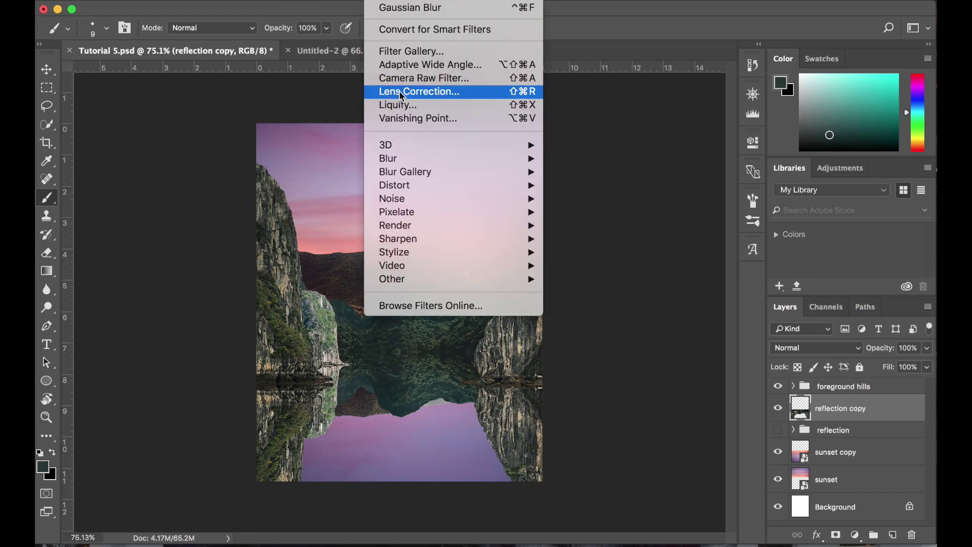
{"action": "mouse_move", "coordinate": [404, 161]}
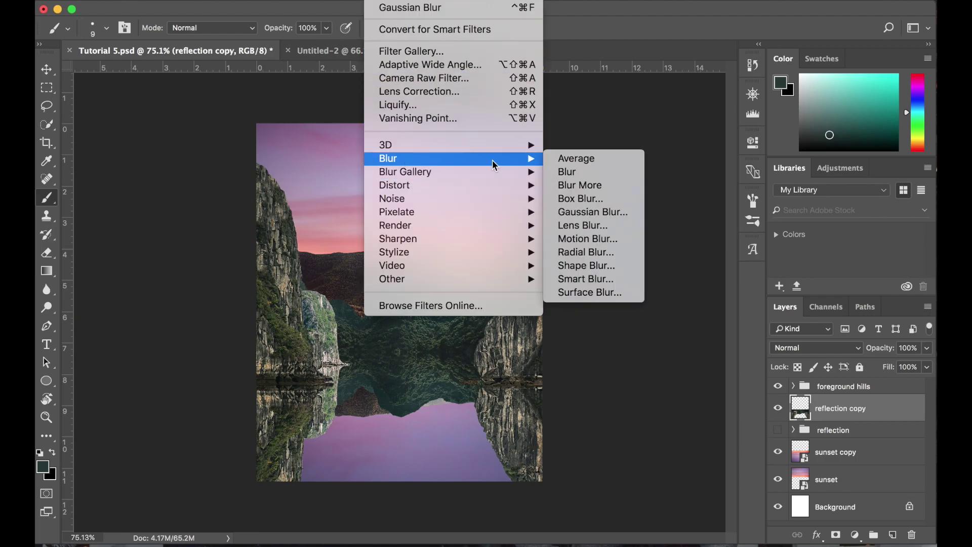
{"action": "left_click", "coordinate": [587, 239]}
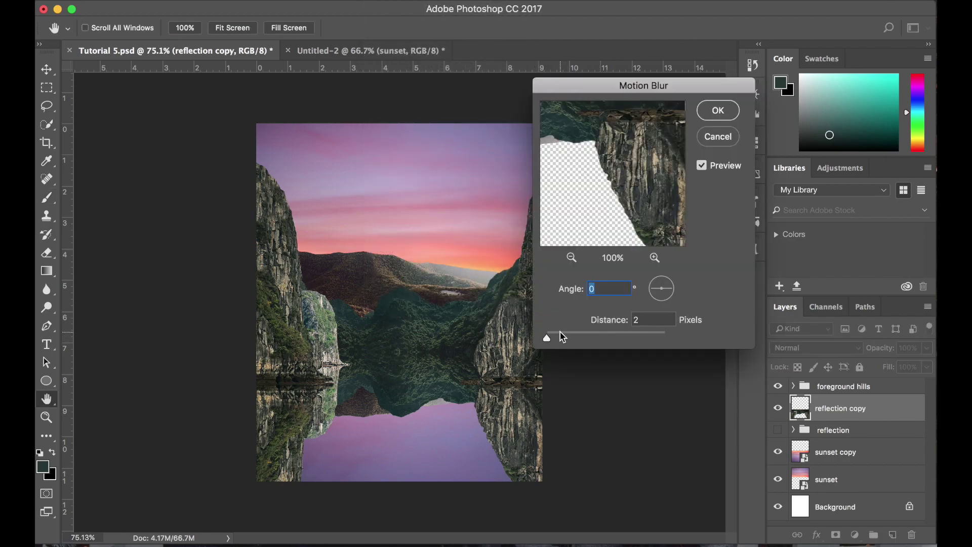
{"action": "double_click", "coordinate": [638, 322]}
{"action": "type", "text": "3"}
{"action": "left_click", "coordinate": [719, 111]}
{"action": "key", "text": "b"}
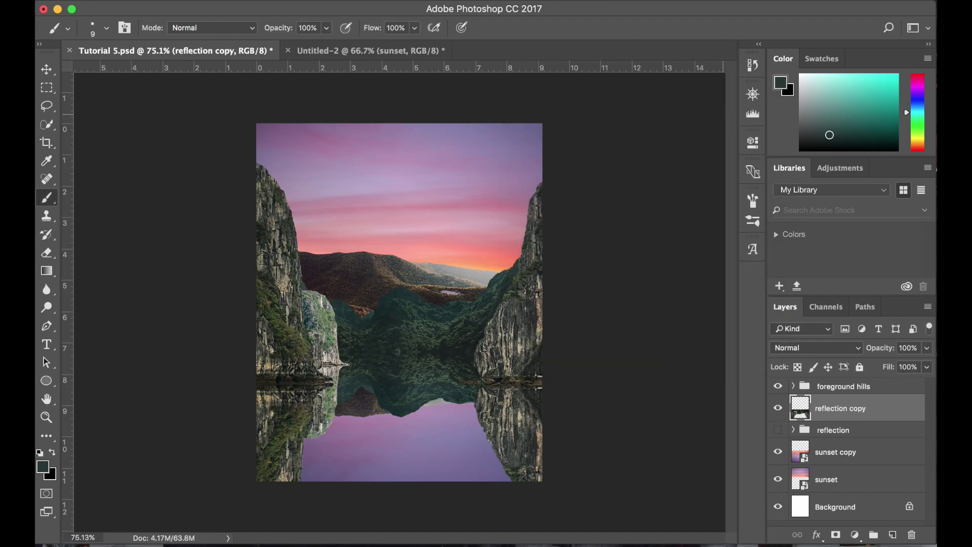
Show the Rope bridge layer and move the bridge slightly upward between the two cliffs.
{"action": "scroll", "coordinate": [486, 353], "scroll_direction": "up", "scroll_amount": 3}
{"action": "scroll", "coordinate": [486, 353], "scroll_direction": "down", "scroll_amount": 2}
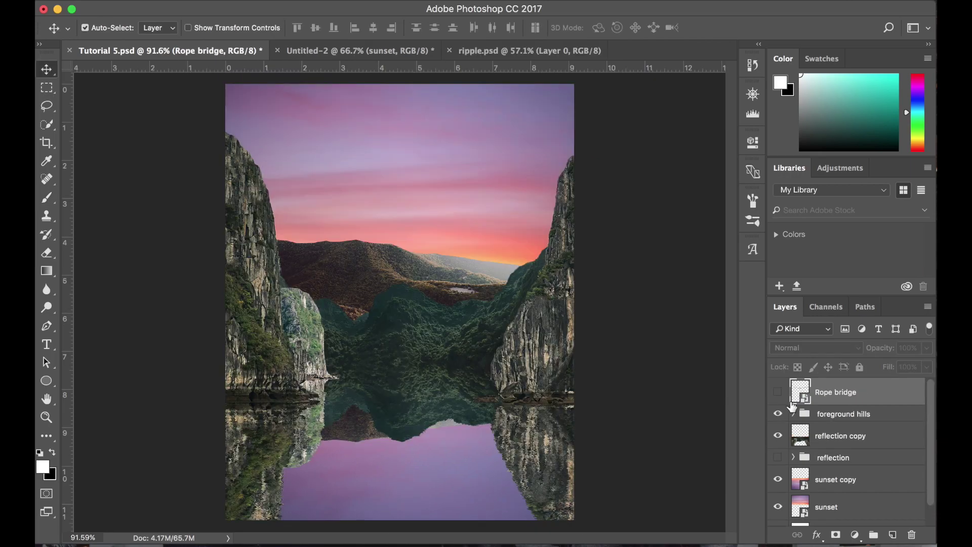
{"action": "scroll", "coordinate": [385, 392], "scroll_direction": "down", "scroll_amount": 2}
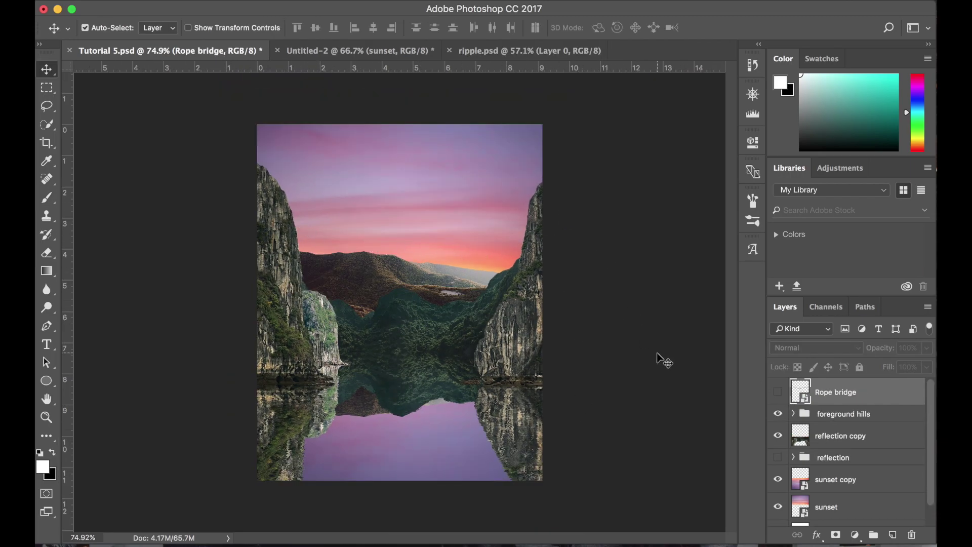
{"action": "left_click", "coordinate": [778, 392]}
{"action": "scroll", "coordinate": [683, 365], "scroll_direction": "up", "scroll_amount": 3}
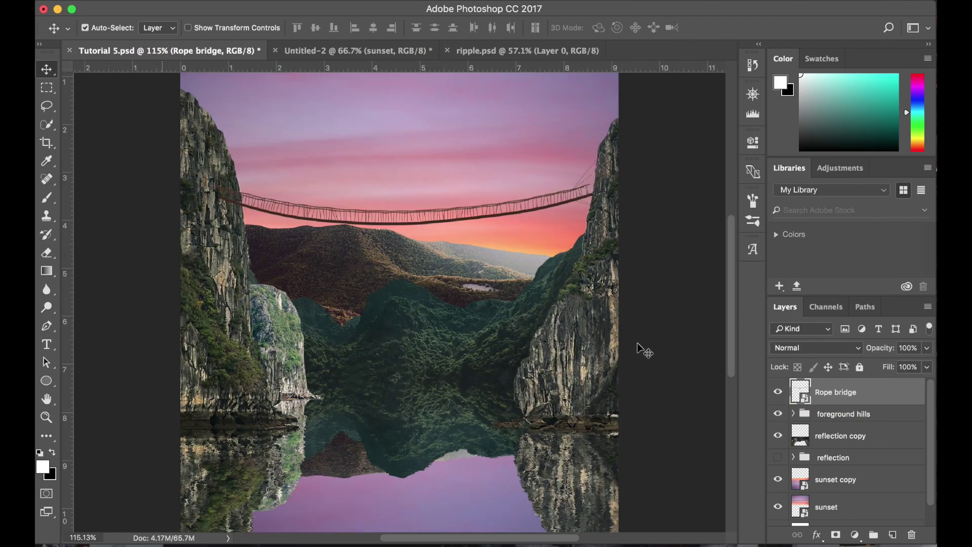
{"action": "mouse_move", "coordinate": [329, 215]}
{"action": "left_mouse_down"}
{"action": "mouse_move", "coordinate": [324, 202]}
{"action": "mouse_move", "coordinate": [334, 199]}
{"action": "left_mouse_up"}
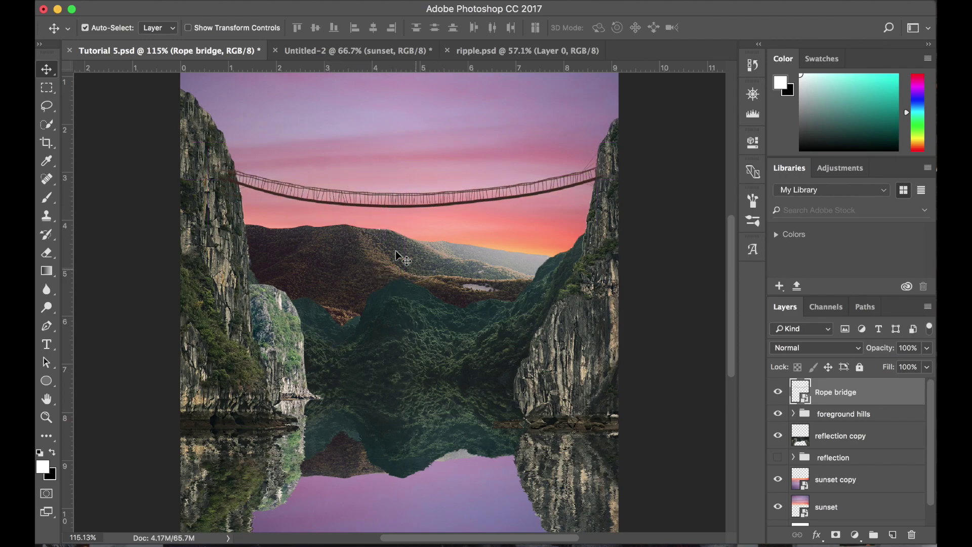
Set up the Pen tool in Shape mode with no fill and a 1 px brown stroke.
{"action": "scroll", "coordinate": [326, 177], "scroll_direction": "up", "scroll_amount": 5}
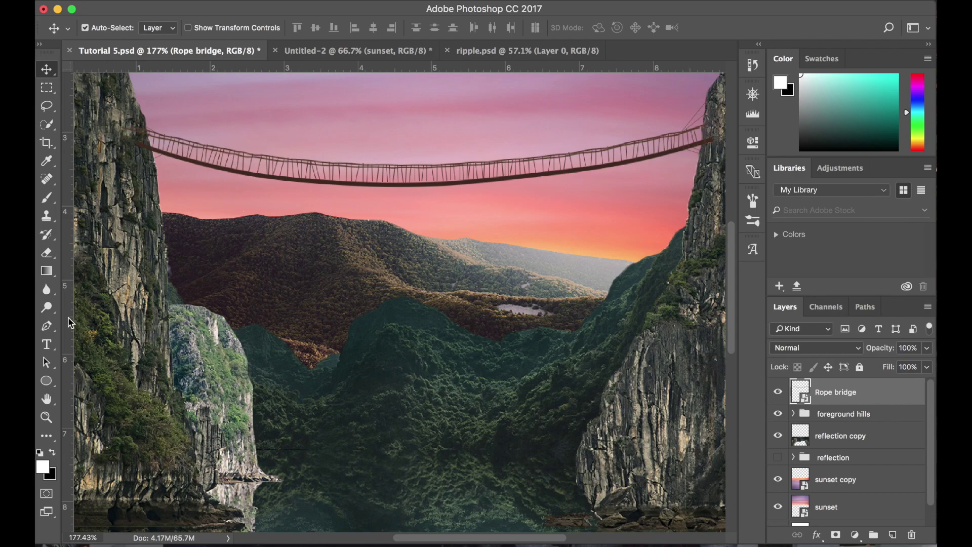
{"action": "left_click", "coordinate": [41, 329]}
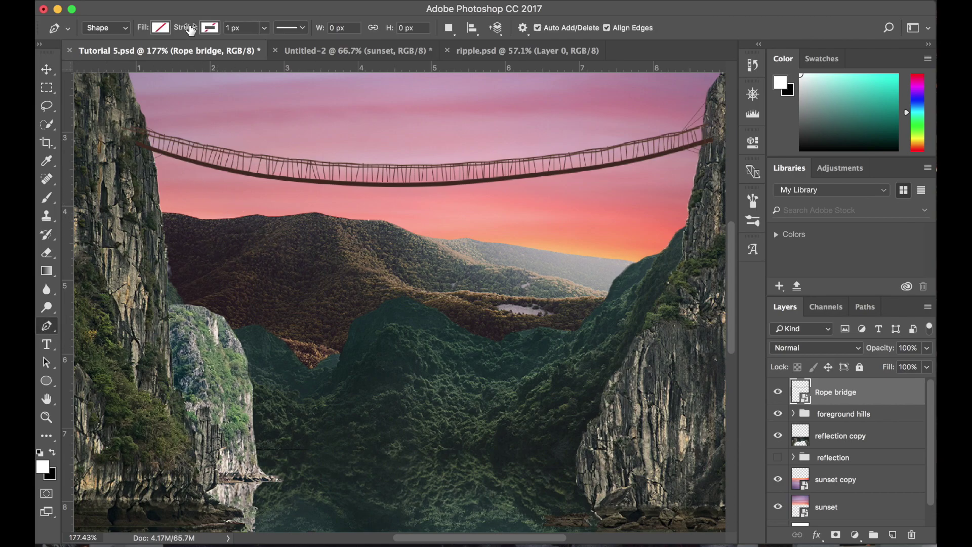
{"action": "left_click", "coordinate": [209, 28]}
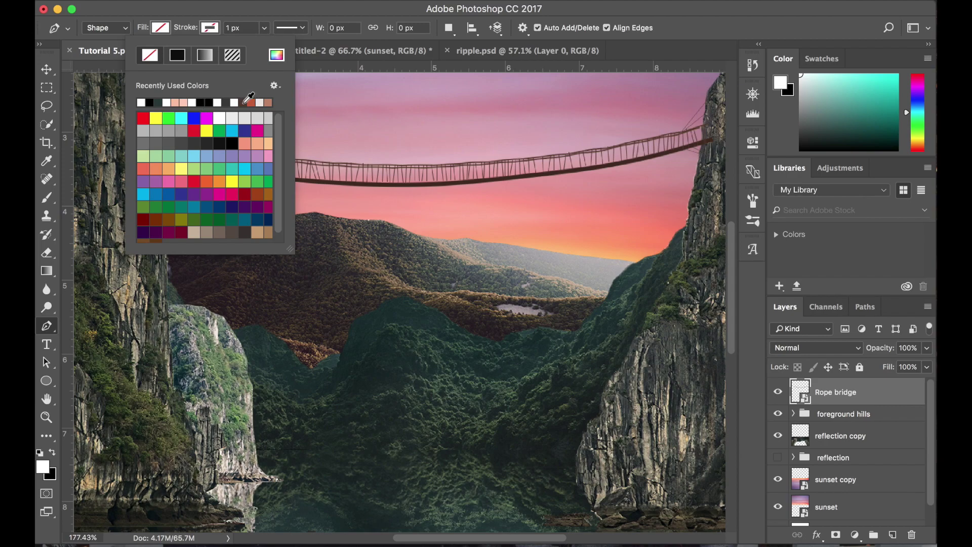
{"action": "left_click", "coordinate": [246, 29]}
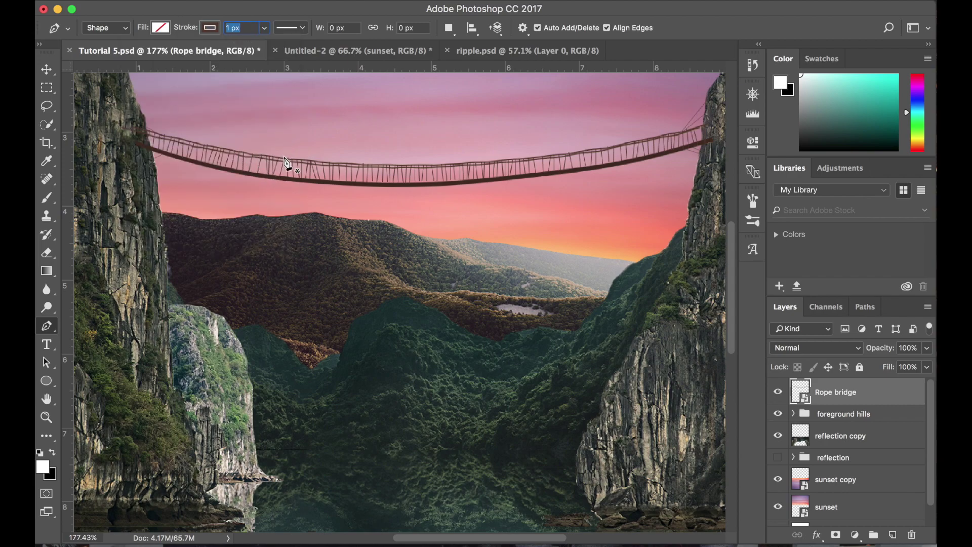
Draw a trial rope line about 423 px wide and 29 px high below the bridge with the Pen tool and delete it.
{"action": "left_click", "coordinate": [201, 190]}
{"action": "left_click", "coordinate": [214, 195]}
{"action": "left_click", "coordinate": [231, 196]}
{"action": "left_click", "coordinate": [260, 201]}
{"action": "left_click", "coordinate": [330, 208]}
{"action": "left_click", "coordinate": [400, 205]}
{"action": "left_click", "coordinate": [465, 200]}
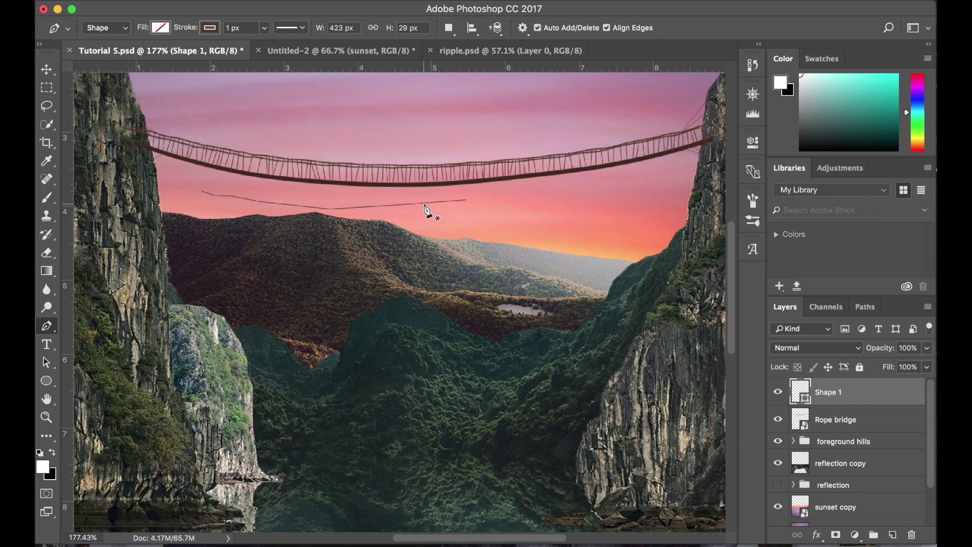
{"action": "key", "text": "BackSpace"}
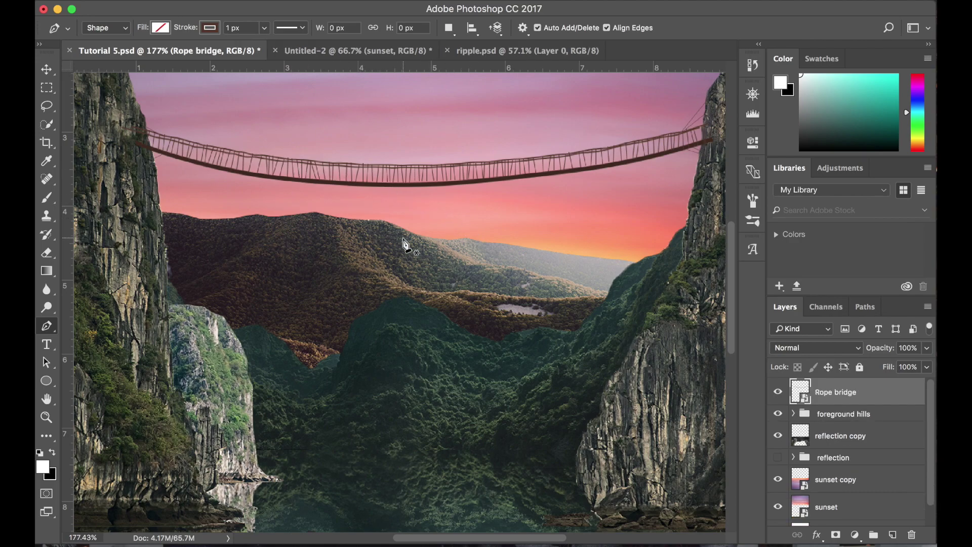
Scale the Rope bridge layer horizontally to about 23.4% width so its ends meet the cliff faces.
{"action": "scroll", "coordinate": [404, 244], "scroll_direction": "down", "scroll_amount": 3}
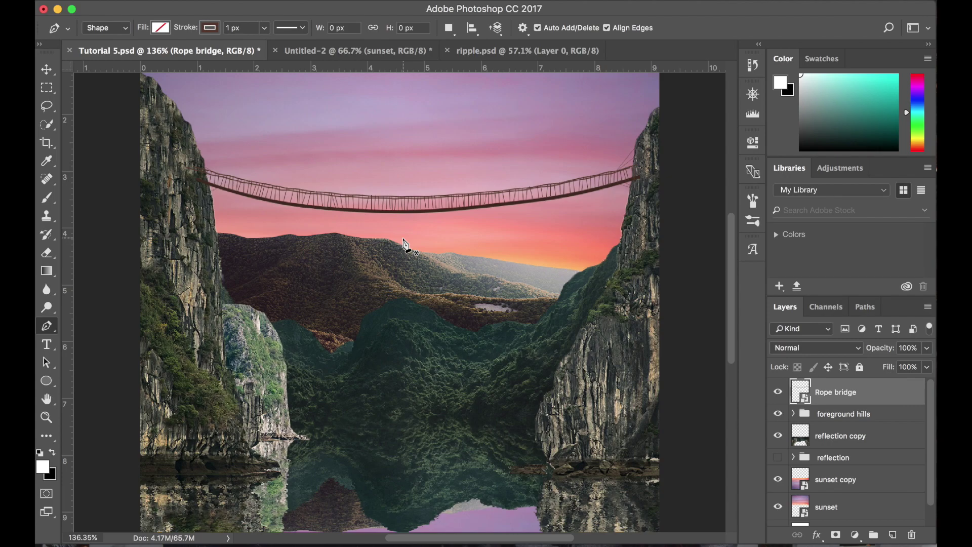
{"action": "scroll", "coordinate": [404, 244], "scroll_direction": "down", "scroll_amount": 3}
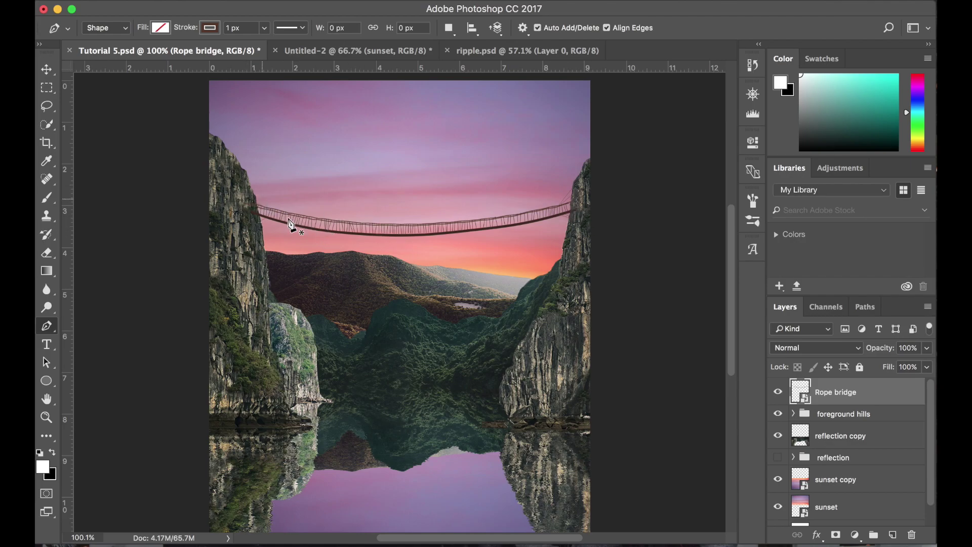
{"action": "left_click", "coordinate": [200, 1]}
{"action": "mouse_move", "coordinate": [244, 305]}
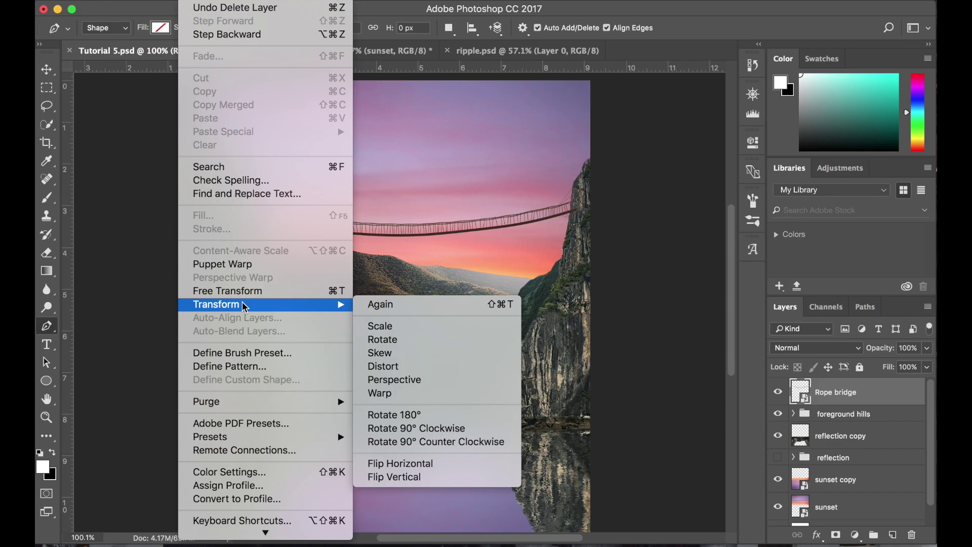
{"action": "left_click", "coordinate": [390, 327]}
{"action": "scroll", "coordinate": [402, 308], "scroll_direction": "up", "scroll_amount": 3}
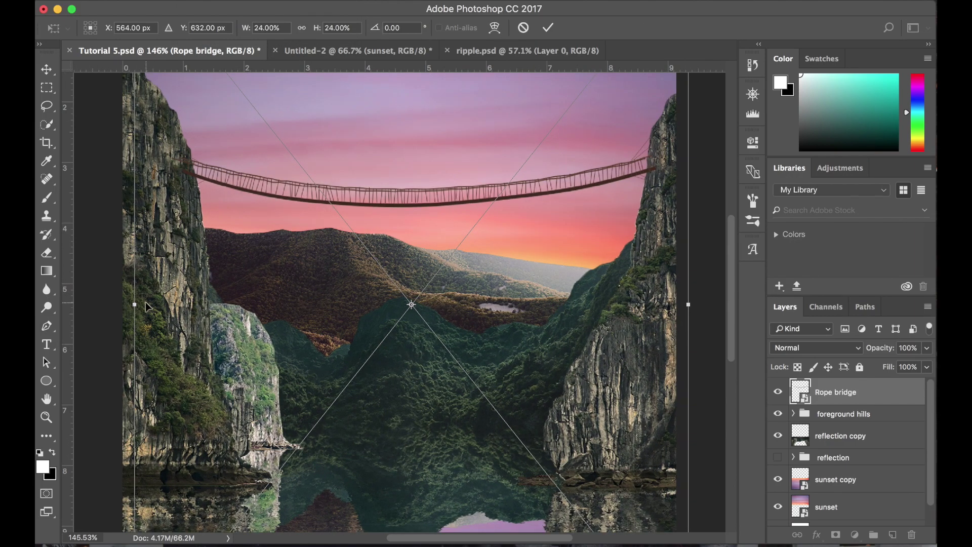
{"action": "mouse_move", "coordinate": [135, 305]}
{"action": "left_mouse_down"}
{"action": "mouse_move", "coordinate": [154, 306]}
{"action": "mouse_move", "coordinate": [146, 305]}
{"action": "left_mouse_up"}
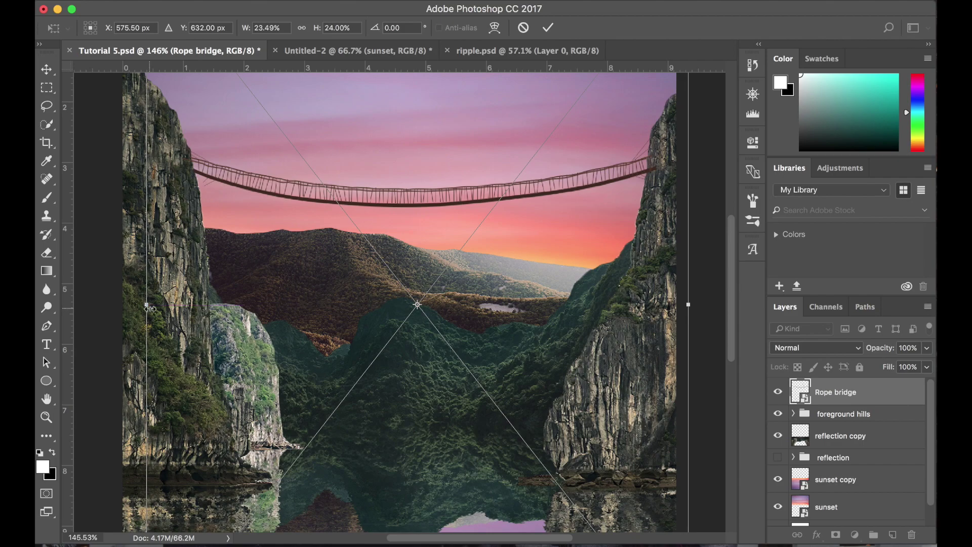
{"action": "left_click_drag", "start_coordinate": [686, 304], "coordinate": [692, 305]}
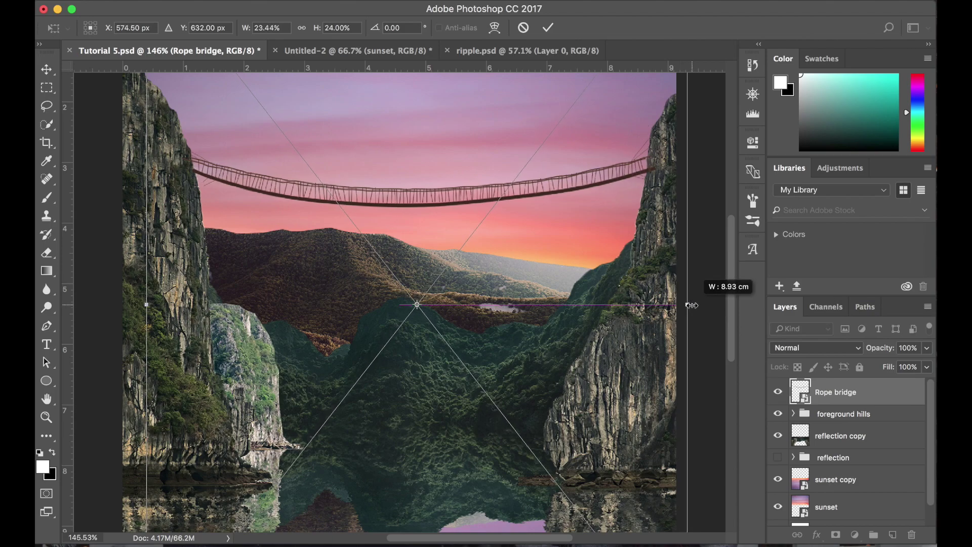
{"action": "left_click_drag", "start_coordinate": [692, 306], "coordinate": [691, 305]}
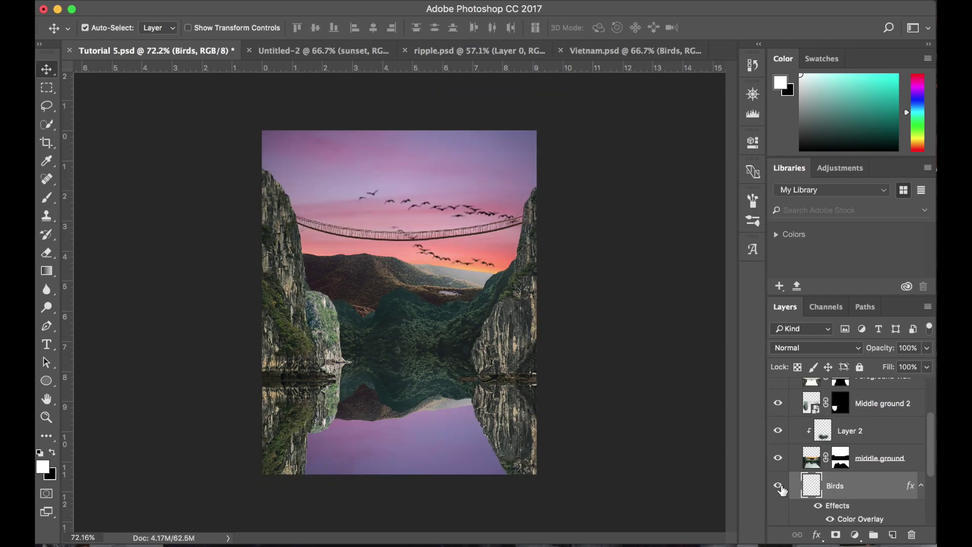
Scale the Birds layer down to about 28% and place the flock in the sky above the rope bridge.
{"action": "left_click", "coordinate": [778, 486]}
{"action": "left_click", "coordinate": [778, 485]}
{"action": "key", "text": "super+t"}
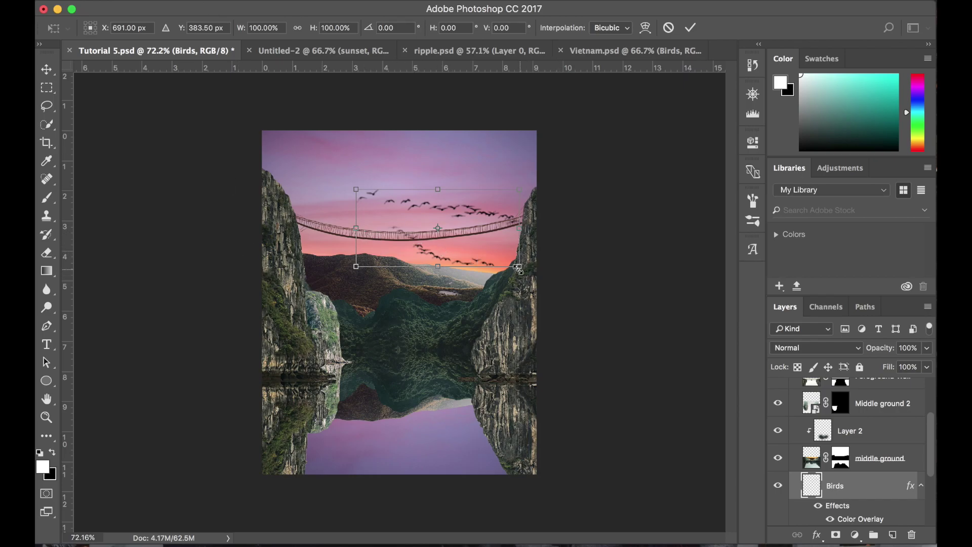
{"action": "left_click_drag", "start_coordinate": [517, 267], "coordinate": [441, 208]}
{"action": "left_click_drag", "start_coordinate": [453, 214], "coordinate": [446, 210]}
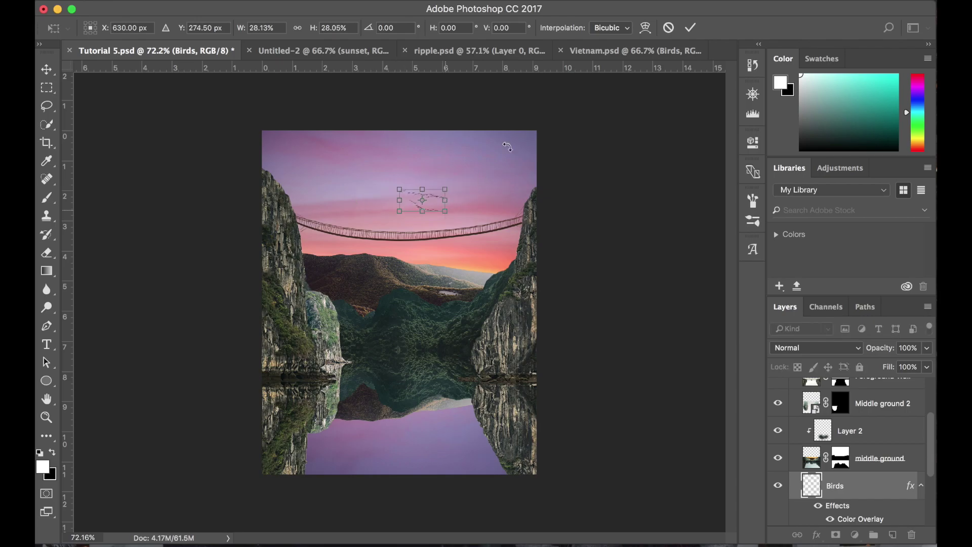
{"action": "left_click", "coordinate": [689, 27]}
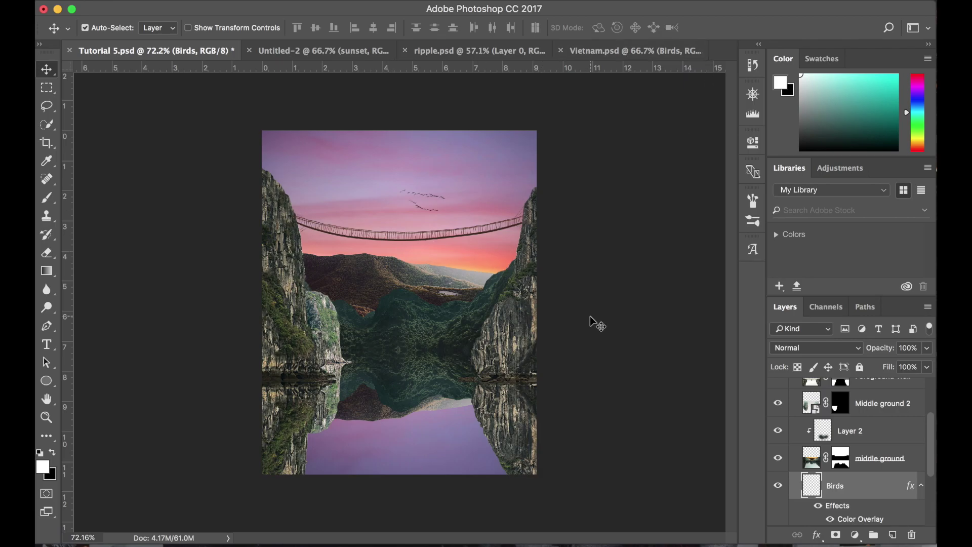
Duplicate the character layer from Untitled-2 into Tutorial 5.psd under the name character.
{"action": "scroll", "coordinate": [796, 436], "scroll_direction": "up", "scroll_amount": 3}
{"action": "left_click", "coordinate": [794, 428]}
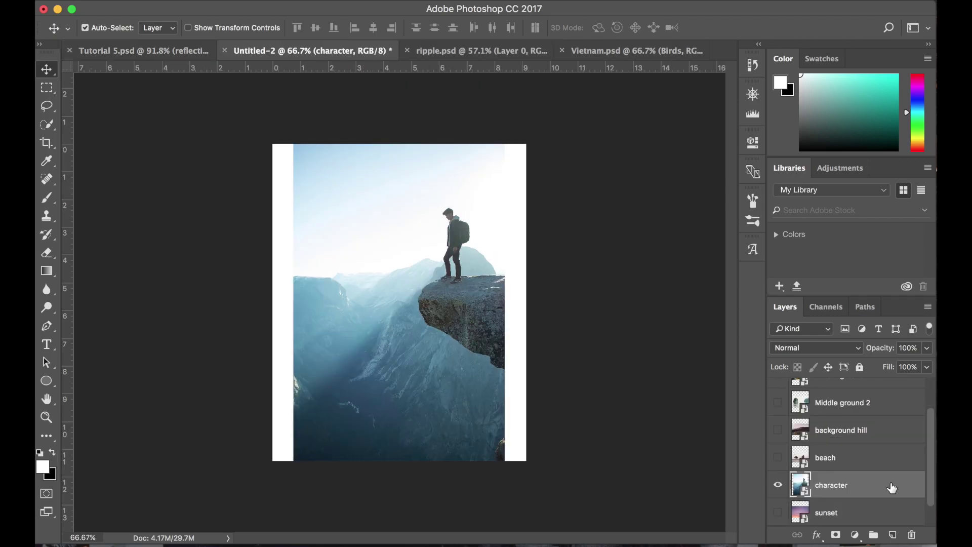
{"action": "right_click", "coordinate": [891, 487]}
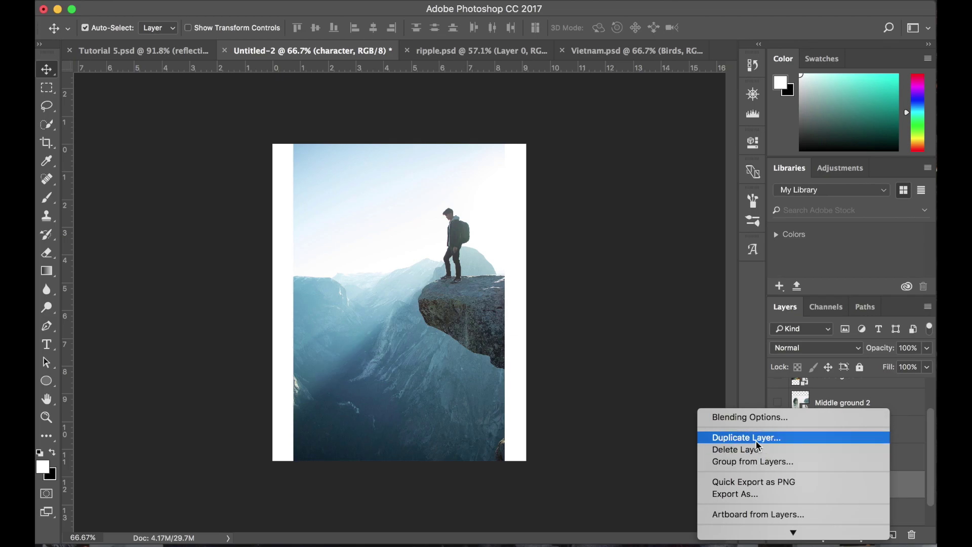
{"action": "left_click", "coordinate": [758, 441]}
{"action": "left_click", "coordinate": [398, 258]}
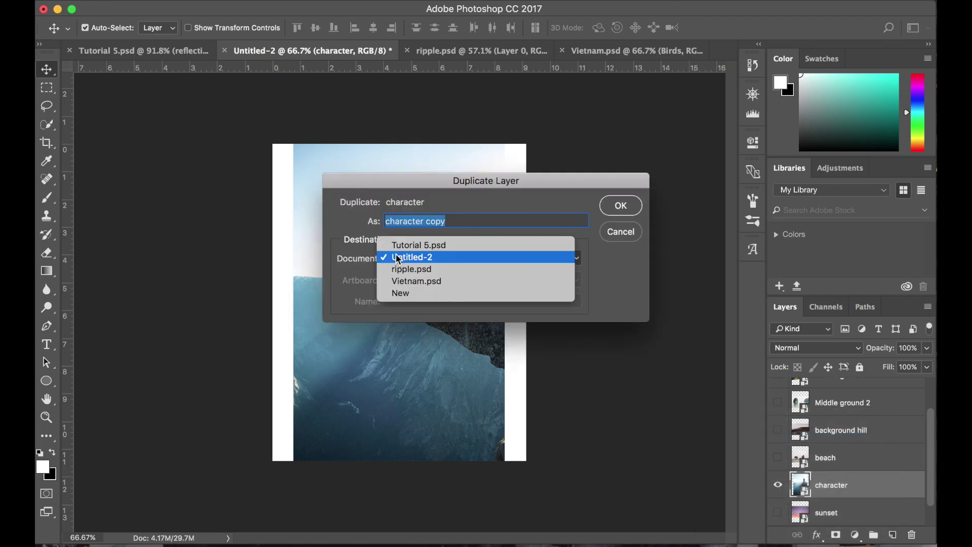
{"action": "left_click", "coordinate": [409, 246]}
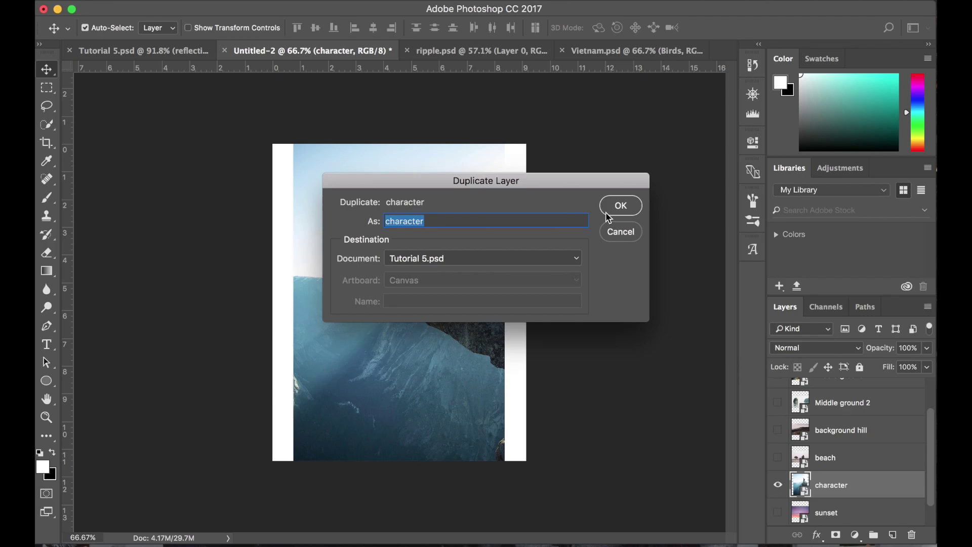
{"action": "left_click", "coordinate": [629, 208]}
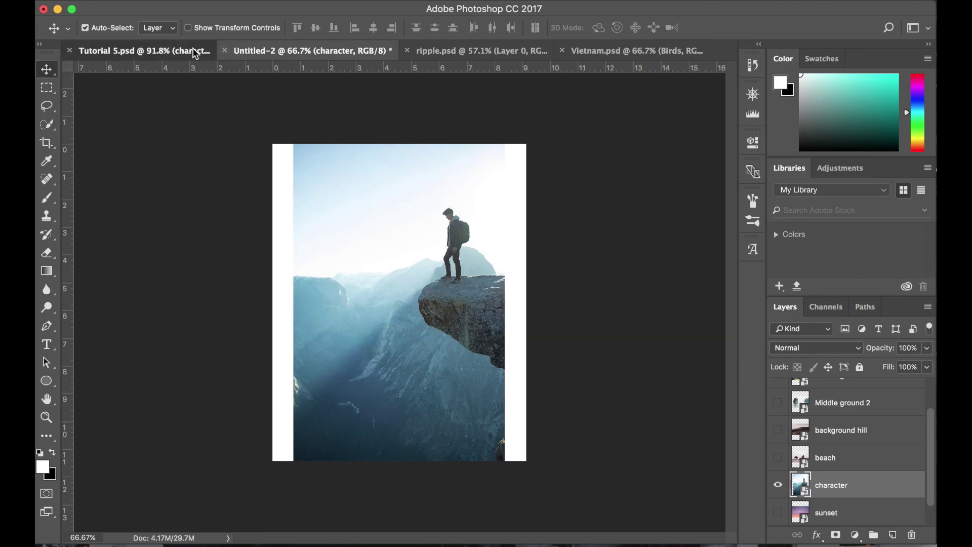
Return to Tutorial 5.psd and move the character layer above the Rope bridge layer.
{"action": "left_click", "coordinate": [200, 51]}
{"action": "scroll", "coordinate": [920, 427], "scroll_direction": "up", "scroll_amount": 2}
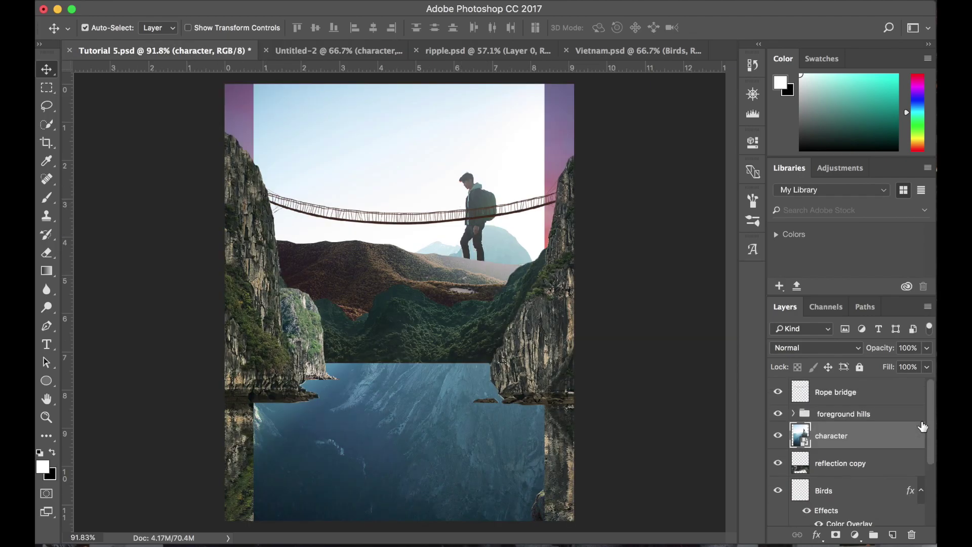
{"action": "left_click_drag", "start_coordinate": [880, 442], "coordinate": [860, 388]}
Select the hiker with the Quick Selection tool and copy him from the character photo to a new layer.
{"action": "scroll", "coordinate": [562, 281], "scroll_direction": "up", "scroll_amount": 3}
{"action": "scroll", "coordinate": [562, 281], "scroll_direction": "up", "scroll_amount": 5}
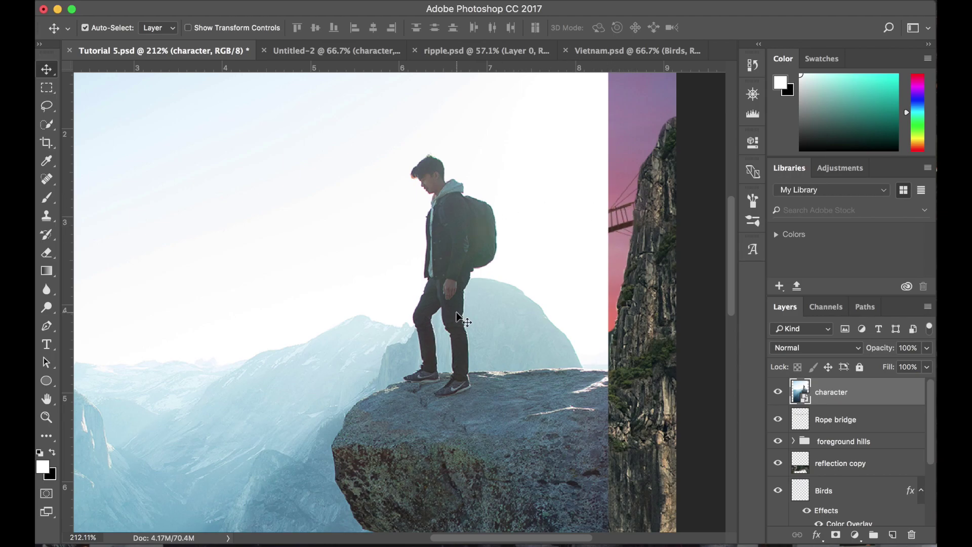
{"action": "scroll", "coordinate": [420, 372], "scroll_direction": "up", "scroll_amount": 2}
{"action": "scroll", "coordinate": [421, 371], "scroll_direction": "up", "scroll_amount": 1}
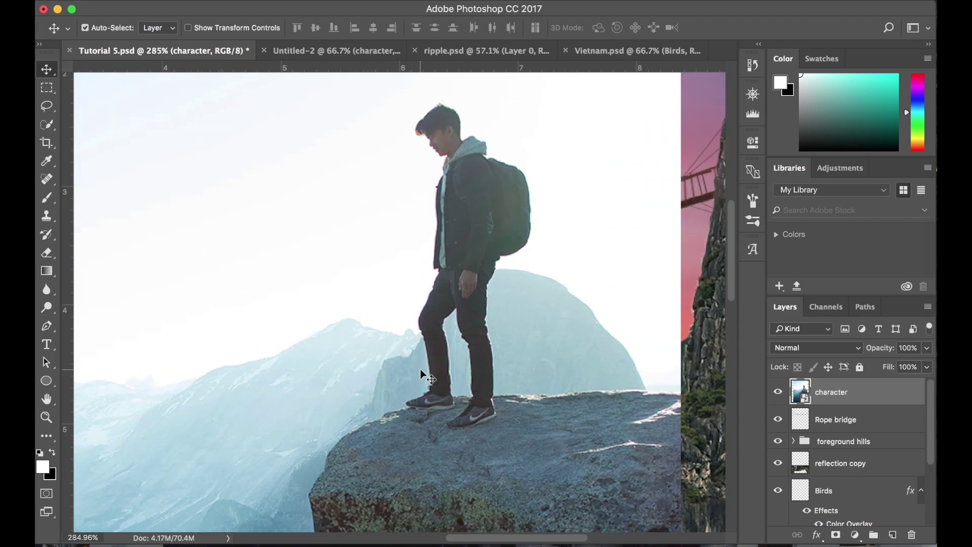
{"action": "key", "text": "w"}
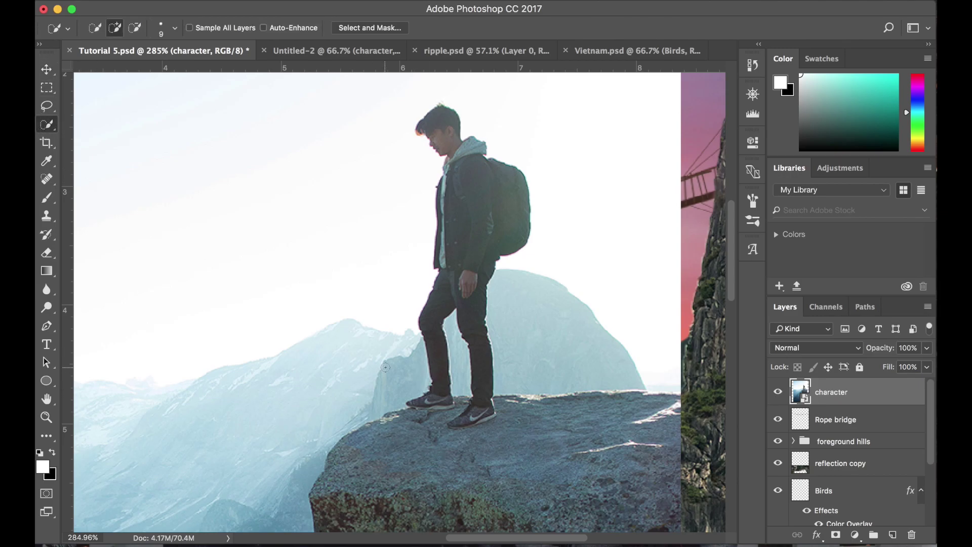
{"action": "mouse_move", "coordinate": [433, 397]}
{"action": "left_mouse_down"}
{"action": "mouse_move", "coordinate": [436, 299]}
{"action": "mouse_move", "coordinate": [457, 268]}
{"action": "left_mouse_up"}
{"action": "left_click_drag", "start_coordinate": [487, 355], "coordinate": [472, 417]}
{"action": "left_click", "coordinate": [892, 537]}
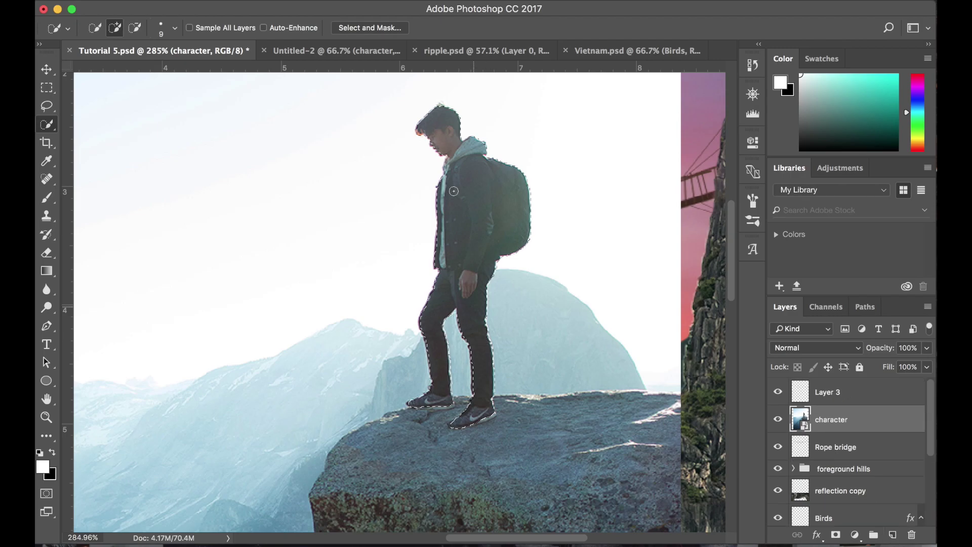
{"action": "key", "text": "ctrl+j"}
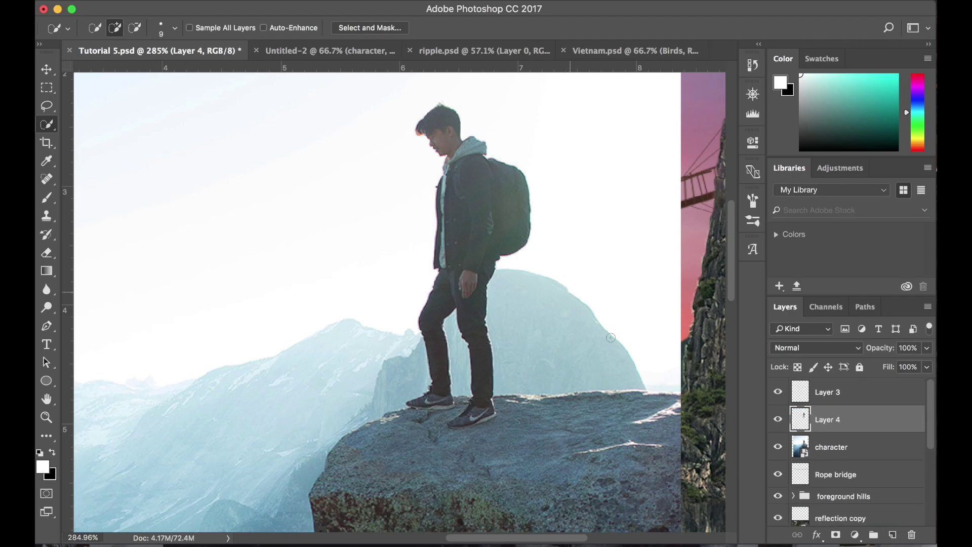
Delete the original character layer and the empty Layer 3, keeping only the cut-out hiker.
{"action": "left_click", "coordinate": [778, 447]}
{"action": "key", "text": "ctrl+minus"}
{"action": "key", "text": "ctrl+minus"}
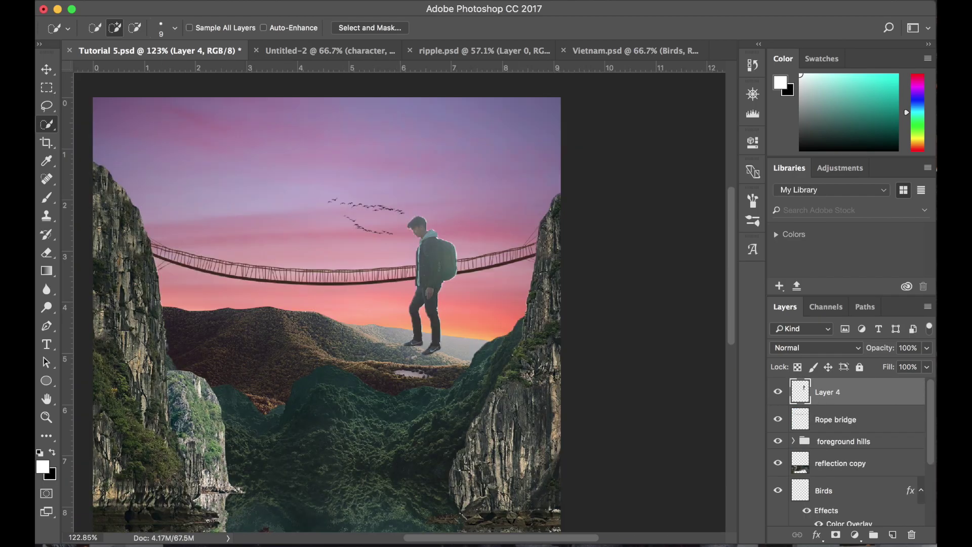
Scale the cut-out hiker down to bridge size and stand him on the deck of the rope bridge.
{"action": "left_click", "coordinate": [192, 1]}
{"action": "mouse_move", "coordinate": [240, 305]}
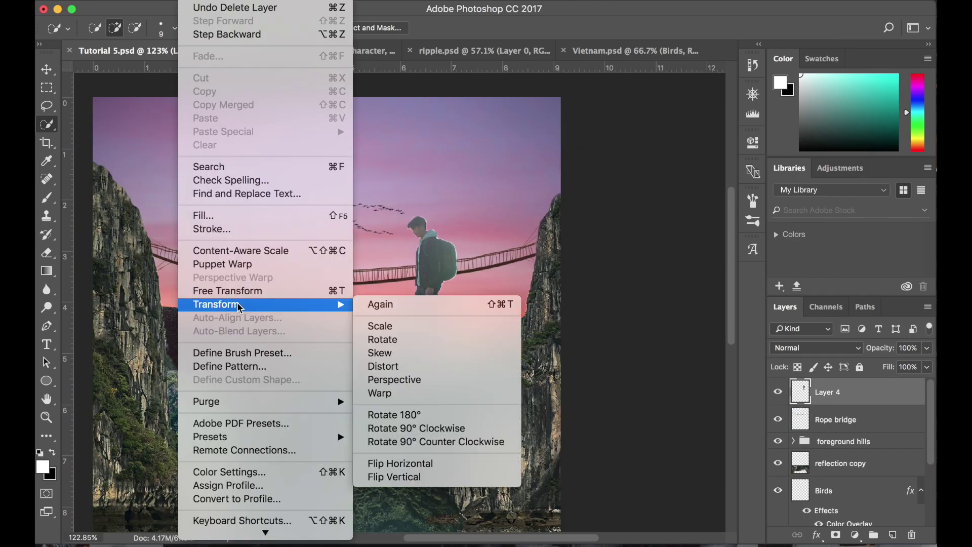
{"action": "left_click", "coordinate": [371, 327]}
{"action": "mouse_move", "coordinate": [458, 358]}
{"action": "left_mouse_down"}
{"action": "mouse_move", "coordinate": [398, 288]}
{"action": "mouse_move", "coordinate": [394, 256]}
{"action": "mouse_move", "coordinate": [411, 253]}
{"action": "mouse_move", "coordinate": [396, 263]}
{"action": "mouse_move", "coordinate": [304, 259]}
{"action": "mouse_move", "coordinate": [282, 275]}
{"action": "left_mouse_up"}
{"action": "key", "text": "Return"}
{"action": "key", "text": "w"}
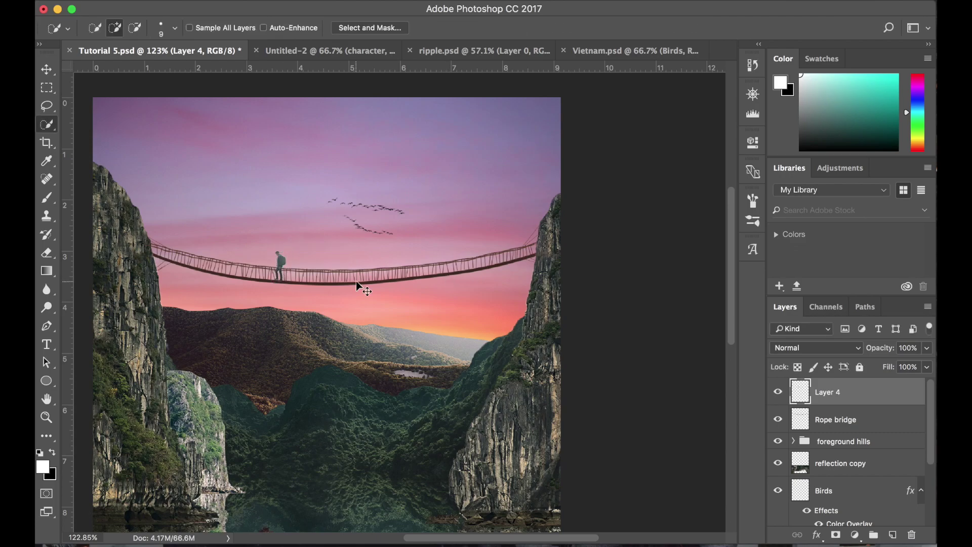
Shrink the hiker slightly and move his layer below the Rope bridge layer.
{"action": "key", "text": "ctrl+t"}
{"action": "scroll", "coordinate": [281, 281], "scroll_direction": "up", "scroll_amount": 3}
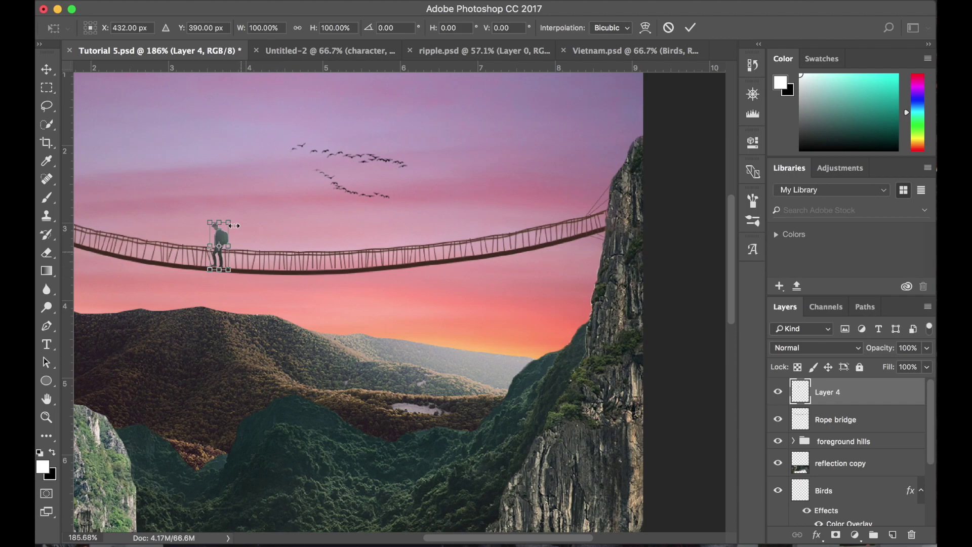
{"action": "key", "text": "Return"}
{"action": "key", "text": "w"}
{"action": "left_click_drag", "start_coordinate": [844, 397], "coordinate": [839, 432]}
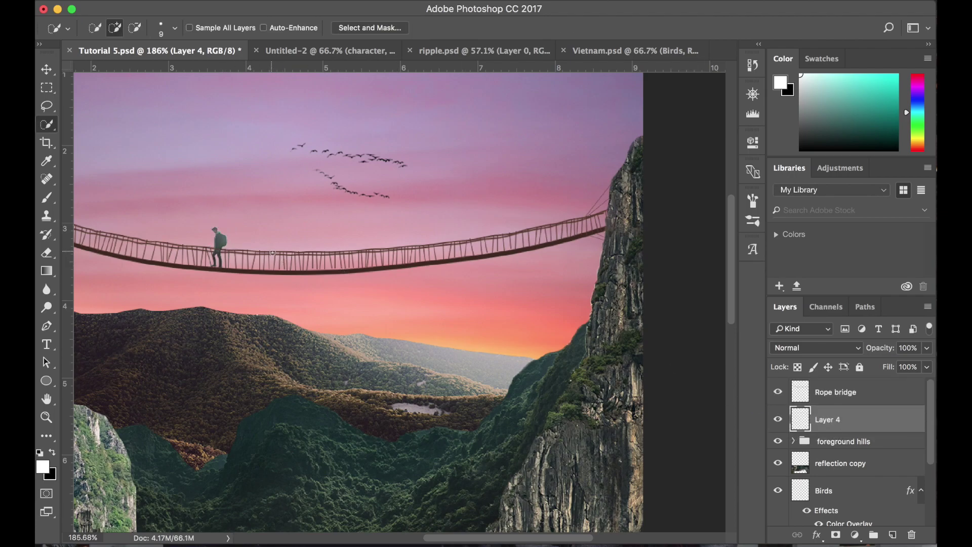
{"action": "scroll", "coordinate": [269, 234], "scroll_direction": "down", "scroll_amount": 5}
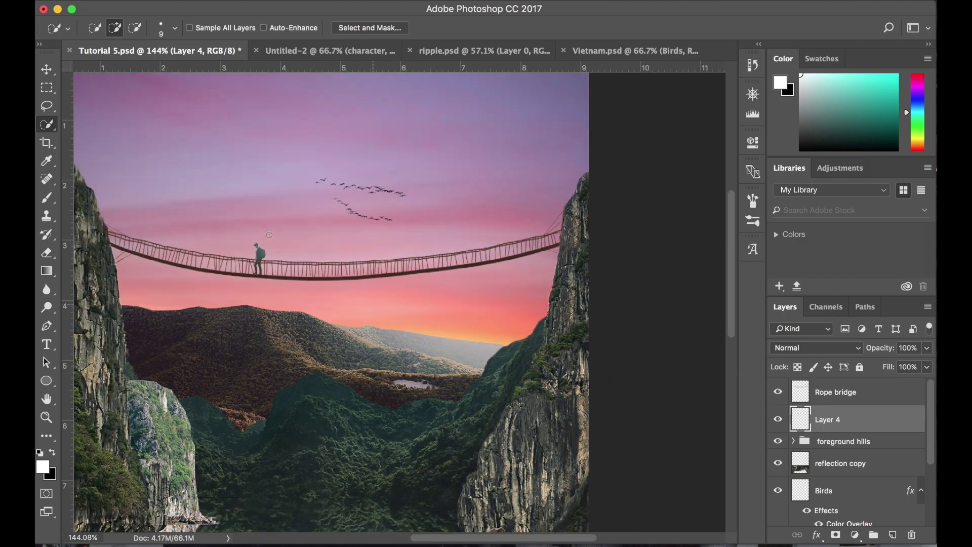
Duplicate the beach layer from Untitled-2 into Tutorial 5.psd above the Rope bridge layer.
{"action": "left_click", "coordinate": [854, 399]}
{"action": "scroll", "coordinate": [400, 302], "scroll_direction": "down", "scroll_amount": 3}
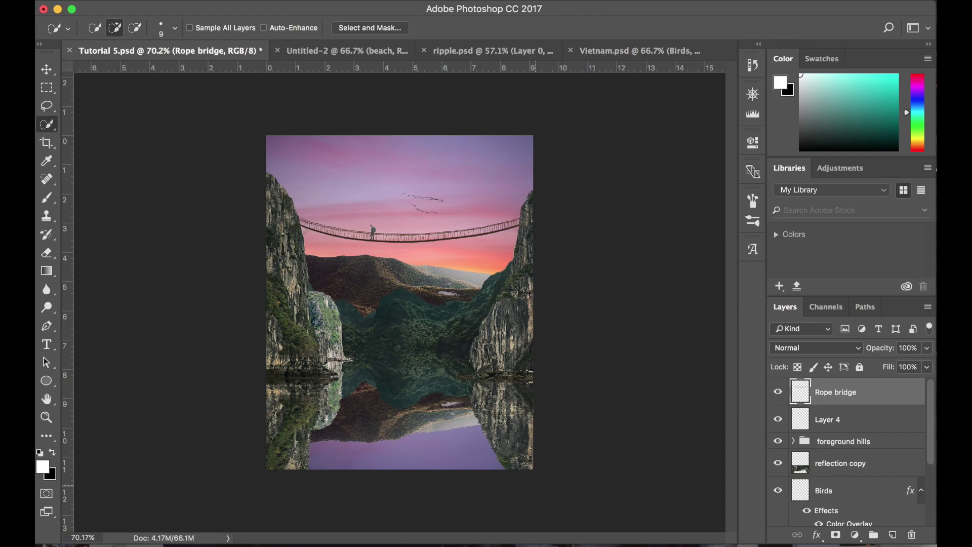
{"action": "left_click", "coordinate": [353, 52]}
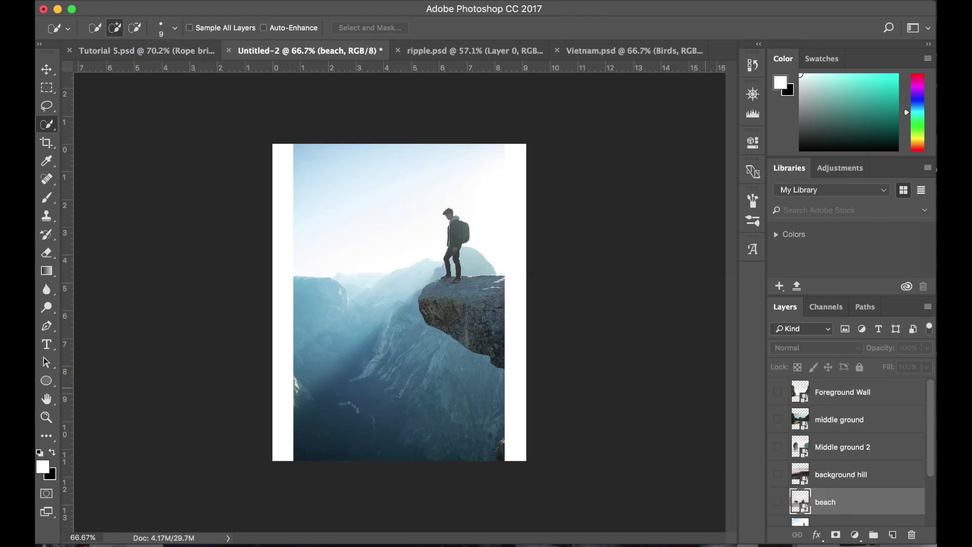
{"action": "left_click", "coordinate": [778, 504]}
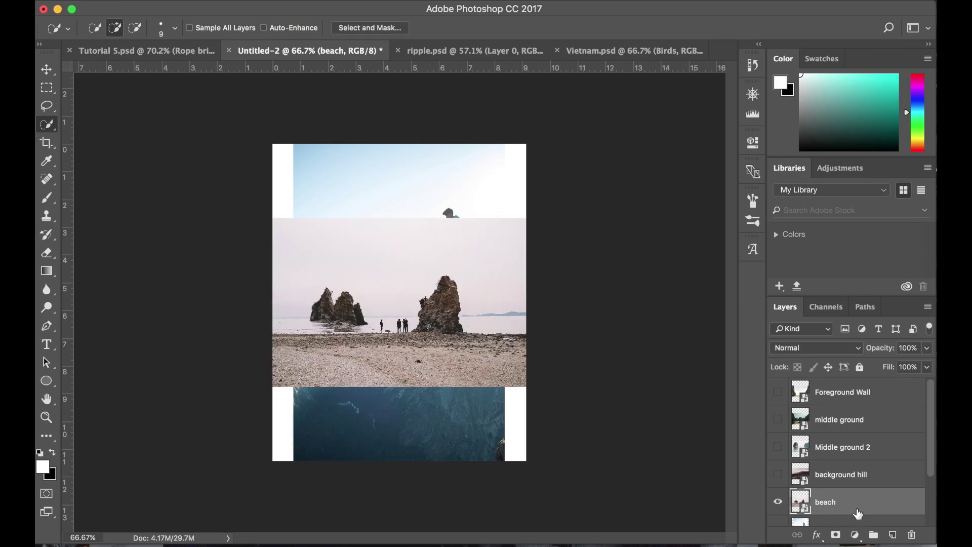
{"action": "right_click", "coordinate": [857, 509]}
{"action": "left_click", "coordinate": [713, 16]}
{"action": "left_click", "coordinate": [430, 258]}
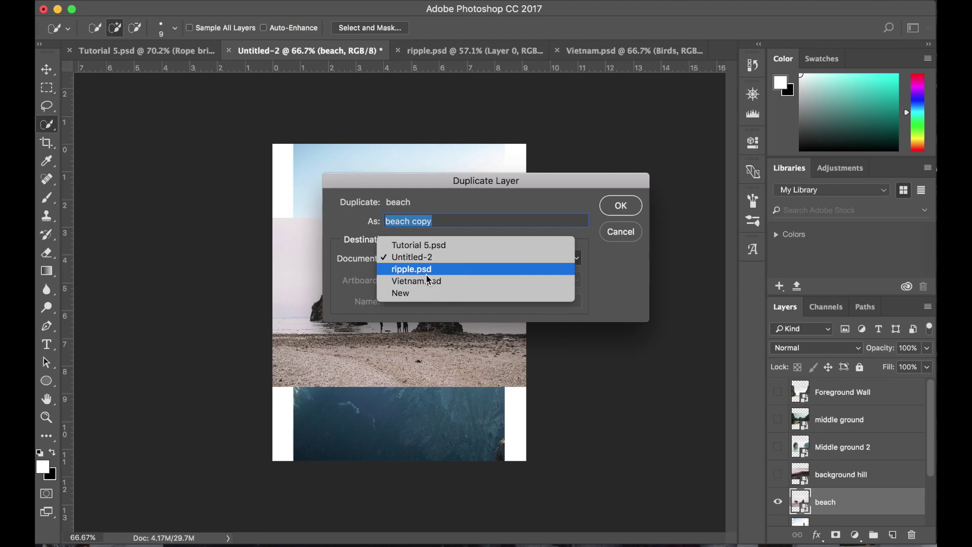
{"action": "left_click", "coordinate": [423, 246]}
{"action": "left_click", "coordinate": [619, 206]}
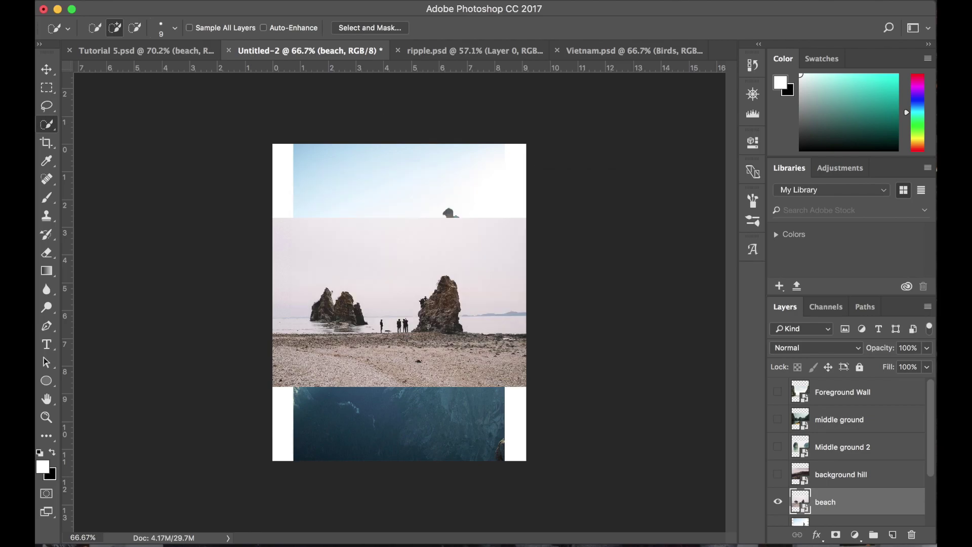
Copy the lower strip of beach sand to a new layer in Tutorial 5.psd and delete the beach layer.
{"action": "left_click", "coordinate": [157, 50]}
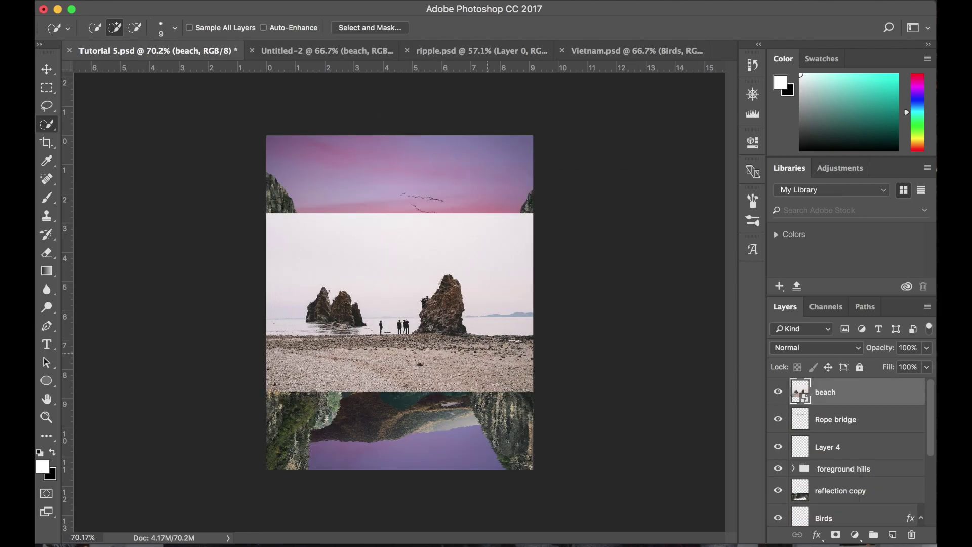
{"action": "left_click", "coordinate": [57, 89]}
{"action": "left_click_drag", "start_coordinate": [512, 425], "coordinate": [234, 362]}
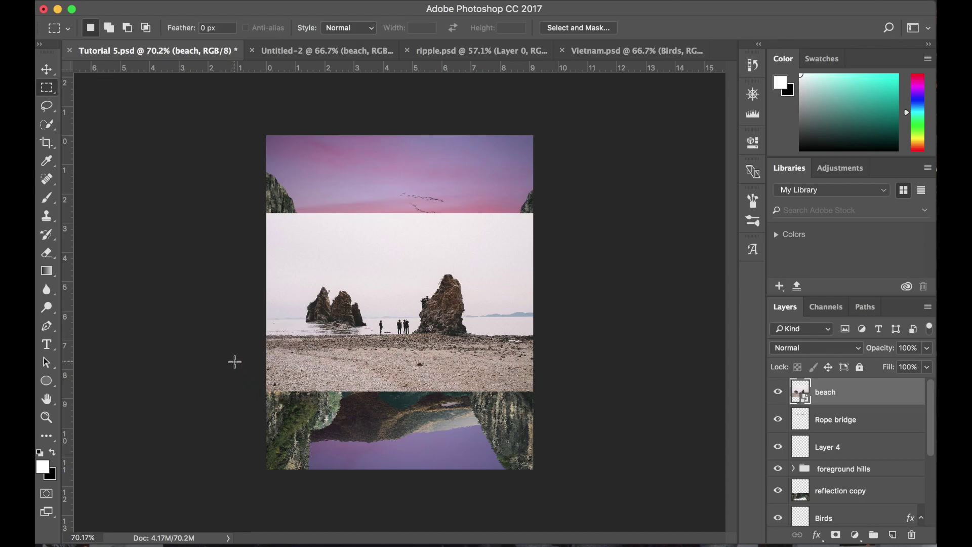
{"action": "key", "text": "super+j"}
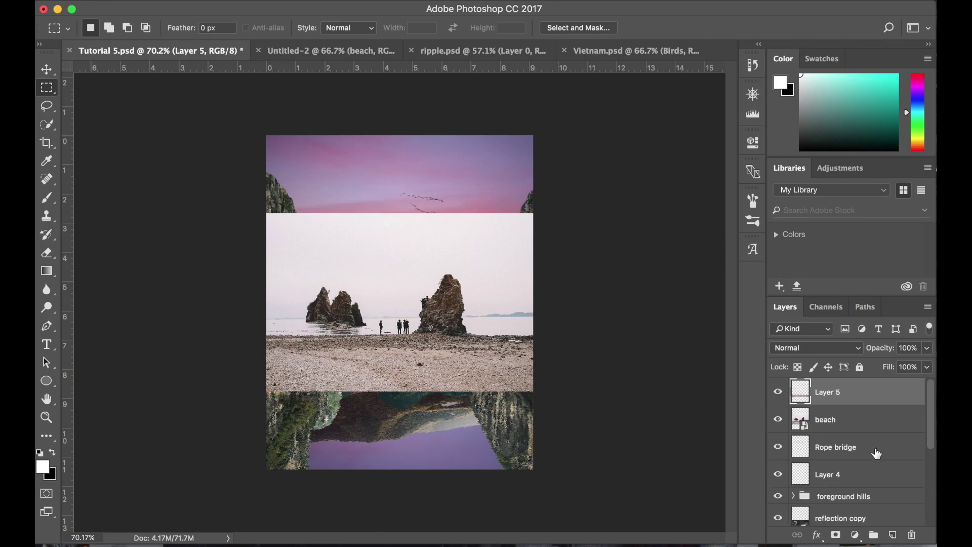
{"action": "left_click", "coordinate": [857, 425]}
{"action": "key", "text": "Delete"}
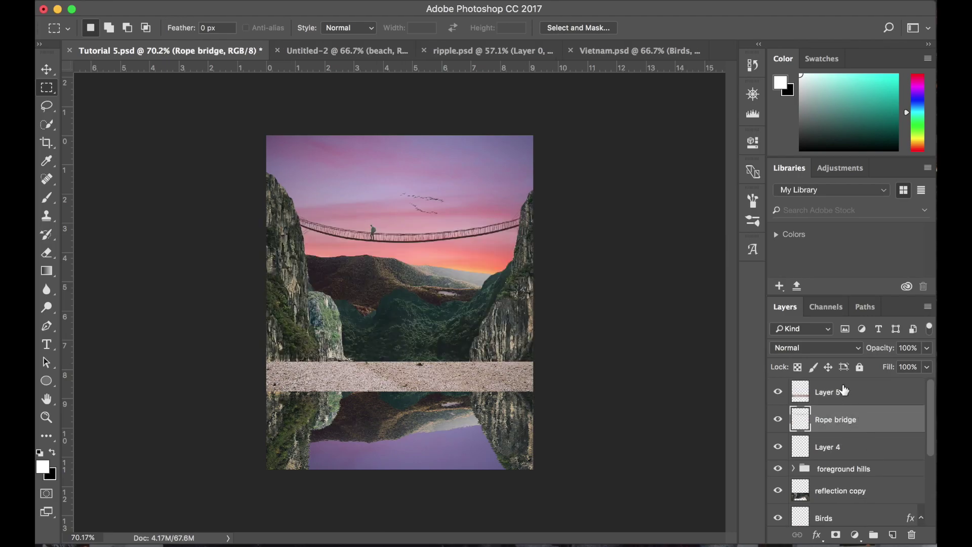
Move the sand strip to the canvas's bottom edge, rotating it slightly clockwise and enlarging it to span the width.
{"action": "left_click", "coordinate": [843, 389]}
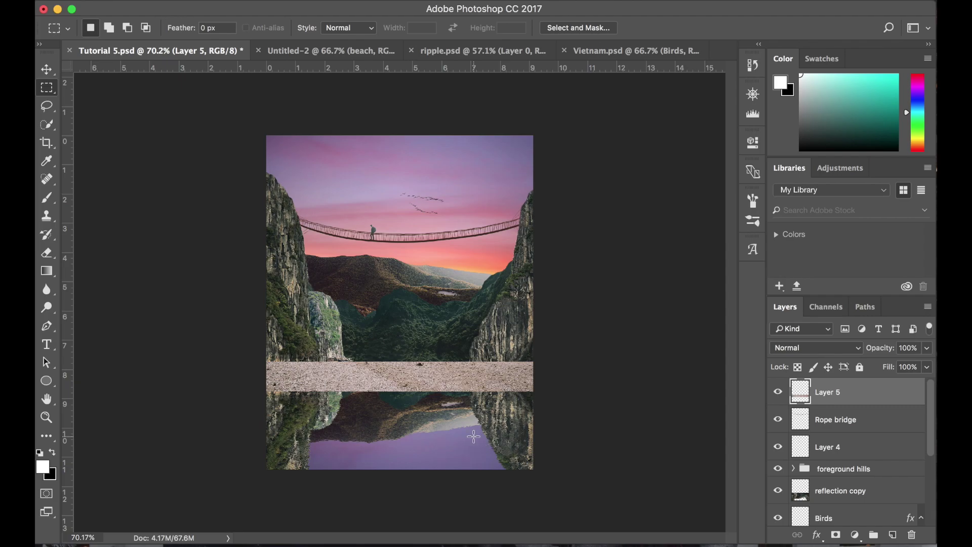
{"action": "key", "text": "v"}
{"action": "left_click_drag", "start_coordinate": [436, 412], "coordinate": [443, 466]}
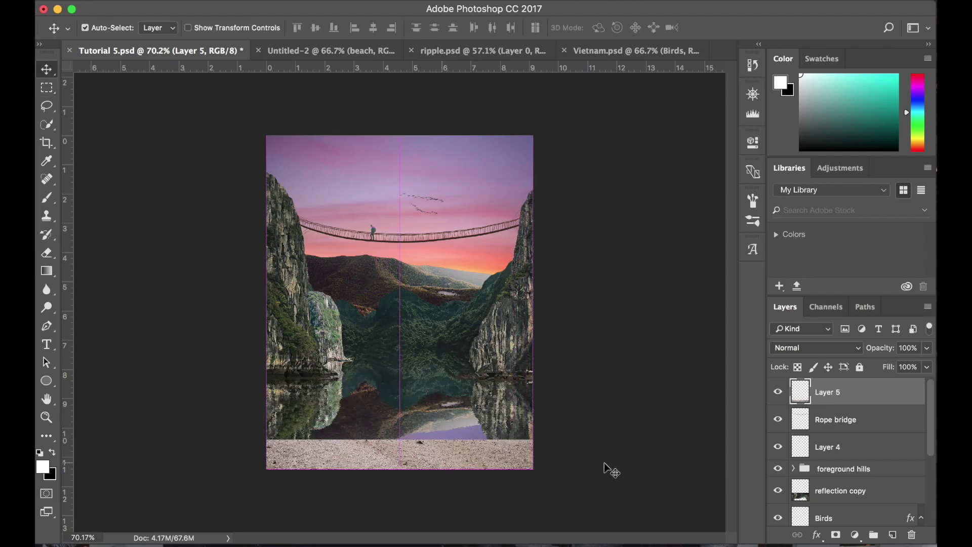
{"action": "key", "text": "ctrl+t"}
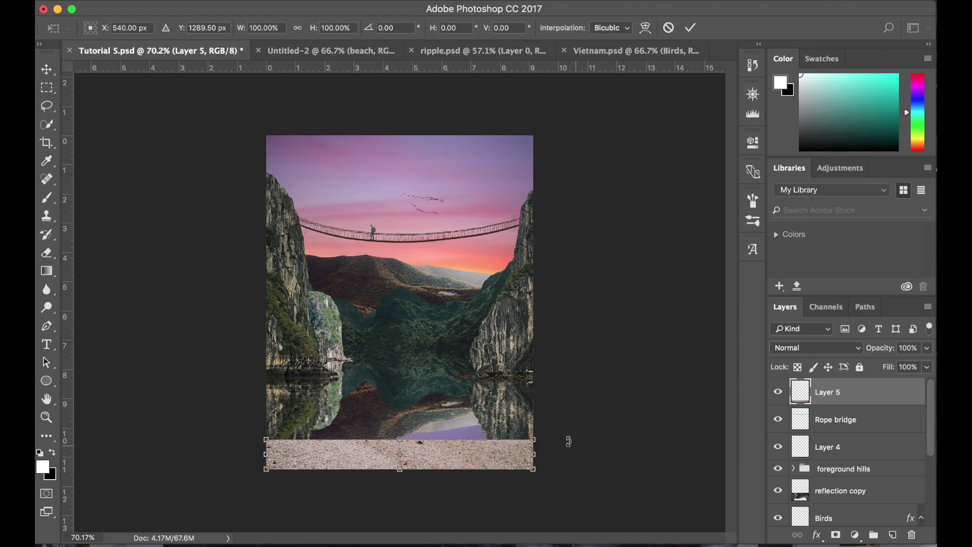
{"action": "left_click_drag", "start_coordinate": [551, 432], "coordinate": [556, 435]}
{"action": "left_click_drag", "start_coordinate": [258, 471], "coordinate": [249, 477]}
{"action": "key", "text": "Return"}
Add a mask to the sand strip's layer and paint black along its upper edge with a 30 px brush, making the shoreline irregular.
{"action": "key", "text": "ctrl+0"}
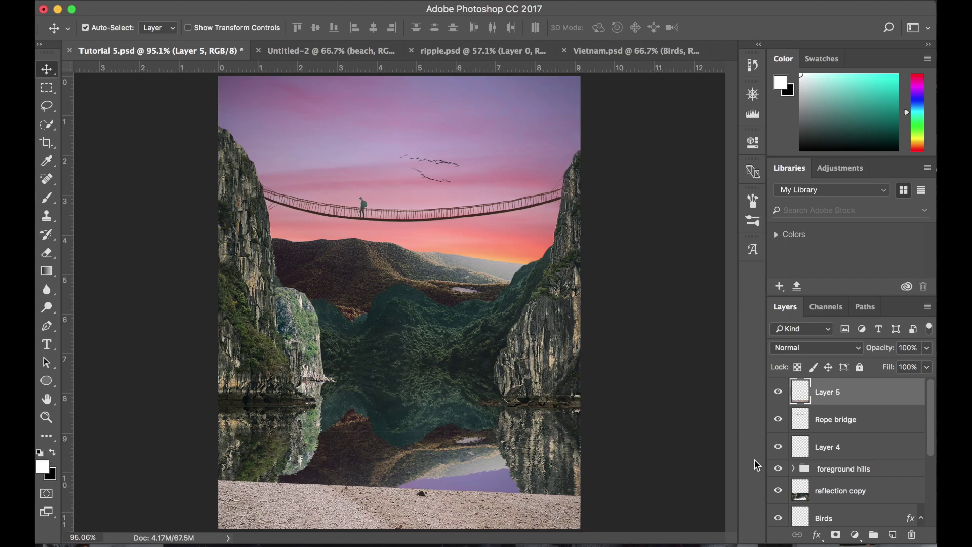
{"action": "left_click", "coordinate": [835, 535]}
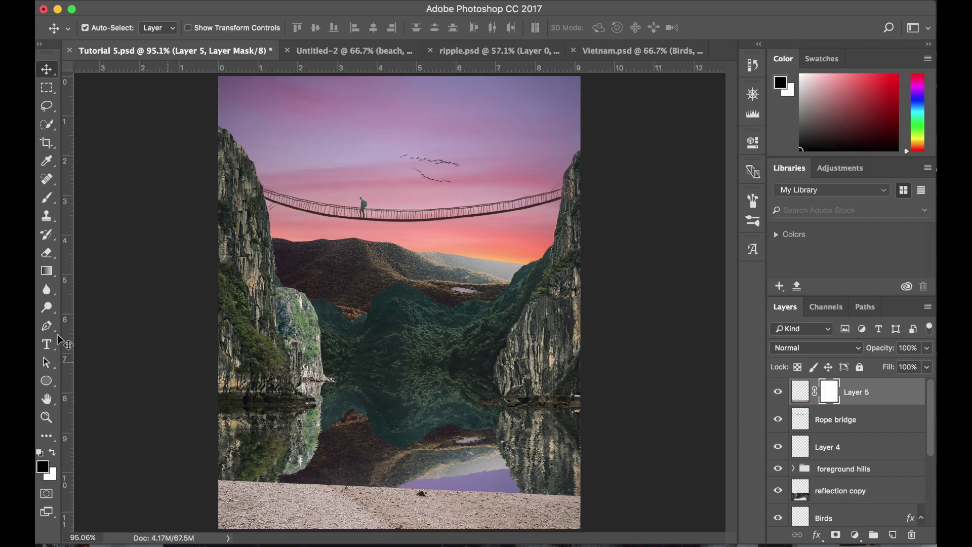
{"action": "left_click", "coordinate": [48, 201]}
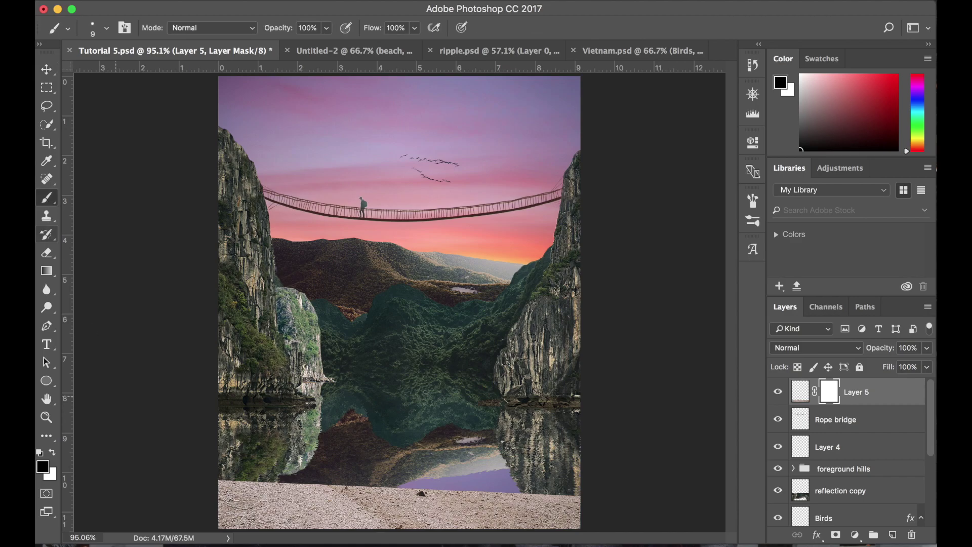
{"action": "key", "text": "bracketright"}
{"action": "key", "text": "bracketright"}
{"action": "left_click_drag", "start_coordinate": [218, 476], "coordinate": [595, 498]}
{"action": "scroll", "coordinate": [700, 443], "scroll_direction": "down", "scroll_amount": 3}
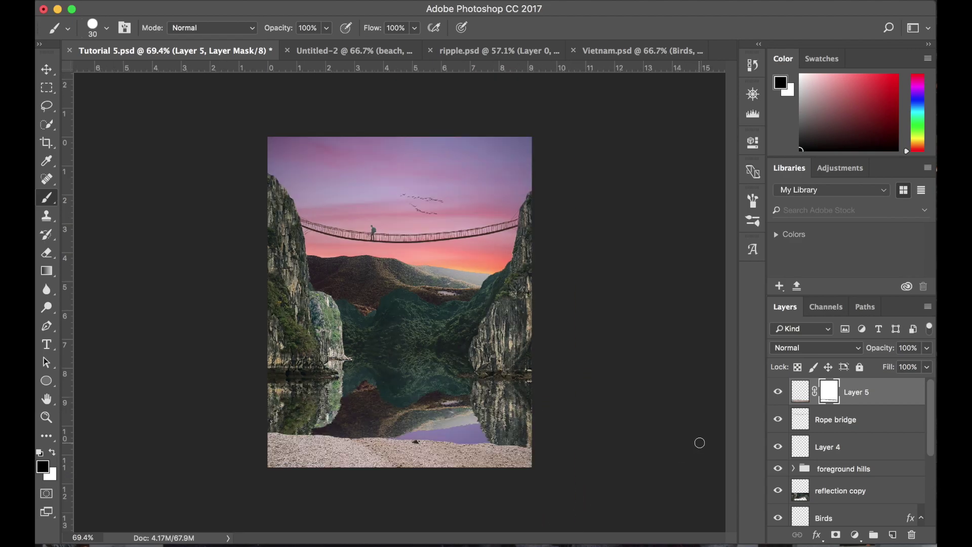
{"action": "scroll", "coordinate": [586, 369], "scroll_direction": "down", "scroll_amount": 2}
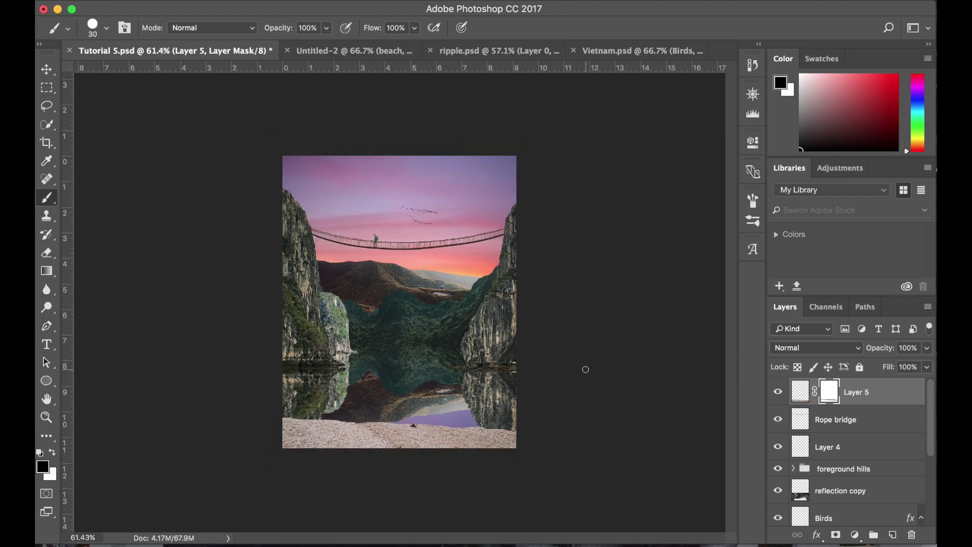
Add a Curves adjustment layer above the sand, lifting the black point, lowering the white point and adding an anchor point in the lower midtones.
{"action": "left_click", "coordinate": [800, 391]}
{"action": "key", "text": "x"}
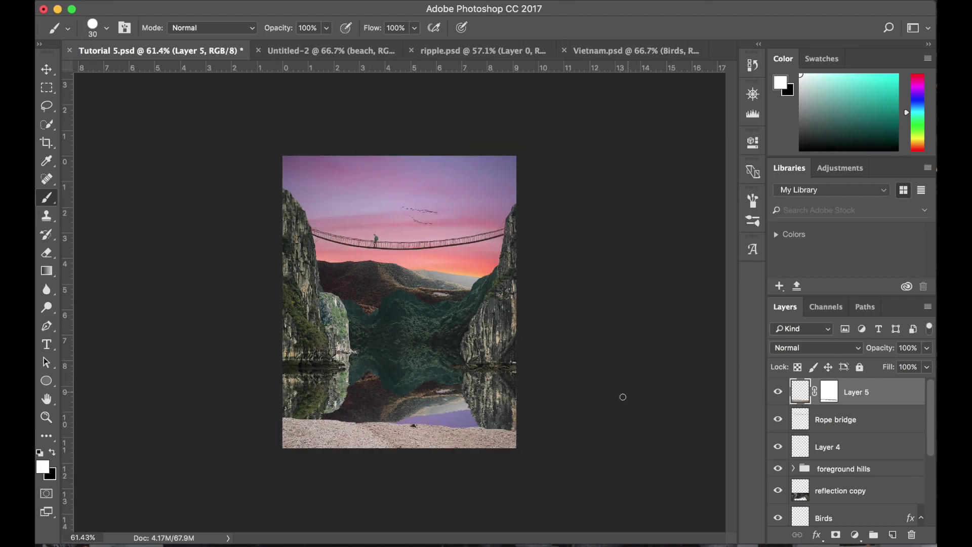
{"action": "left_click", "coordinate": [854, 535]}
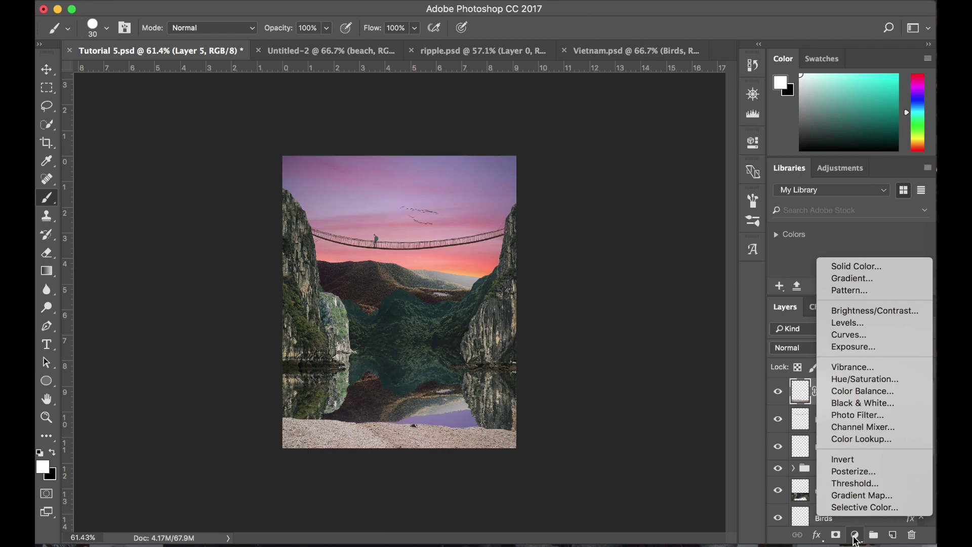
{"action": "left_click", "coordinate": [846, 334]}
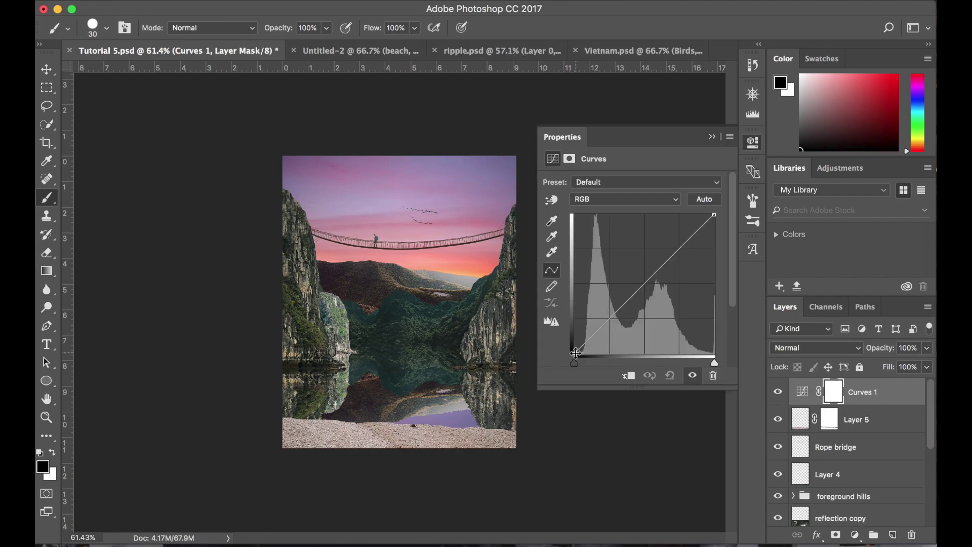
{"action": "left_click_drag", "start_coordinate": [577, 352], "coordinate": [575, 347]}
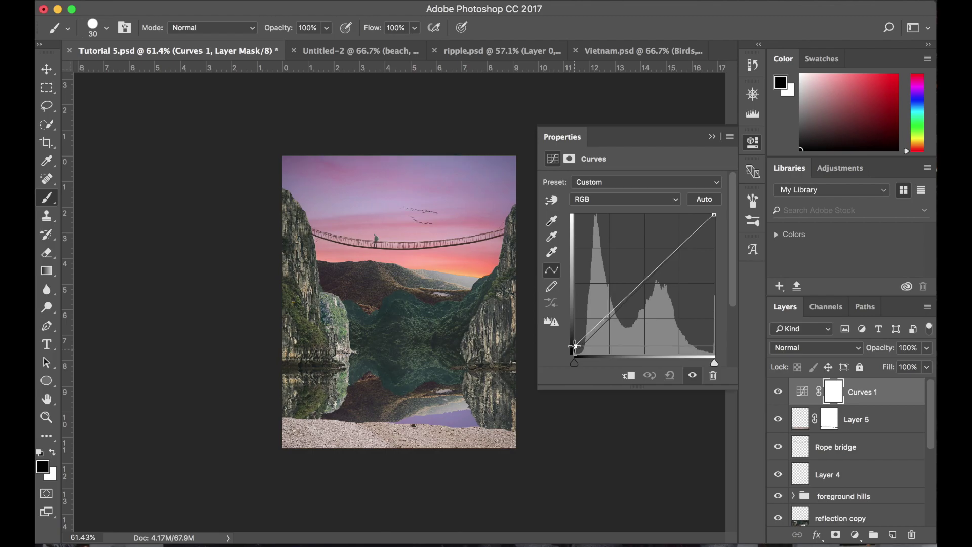
{"action": "left_click", "coordinate": [622, 307]}
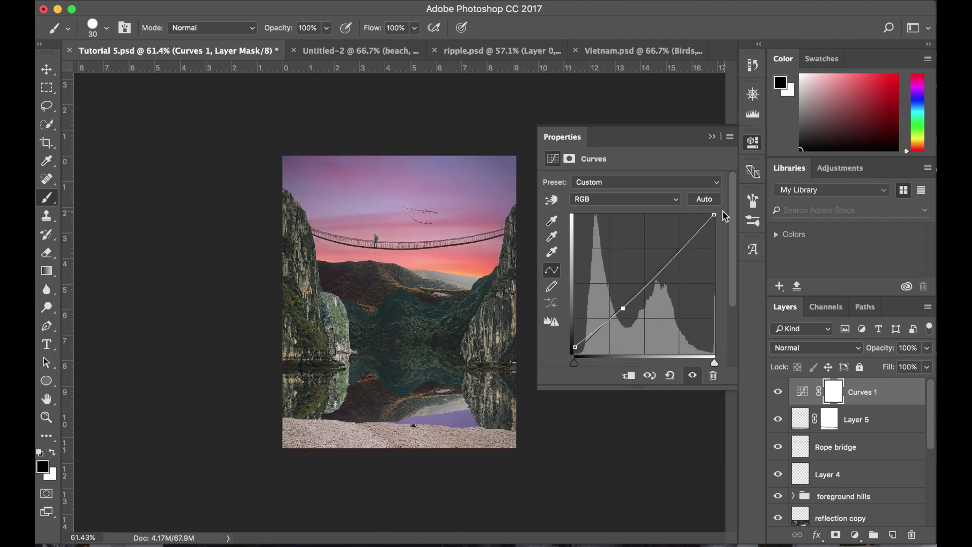
{"action": "left_click_drag", "start_coordinate": [713, 216], "coordinate": [714, 222]}
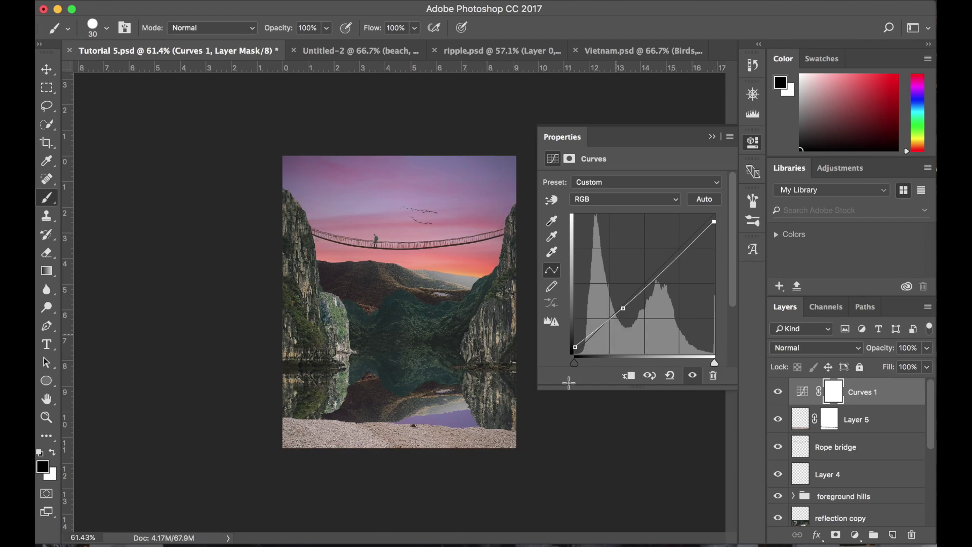
{"action": "left_click_drag", "start_coordinate": [575, 347], "coordinate": [572, 338]}
{"action": "left_click", "coordinate": [712, 137]}
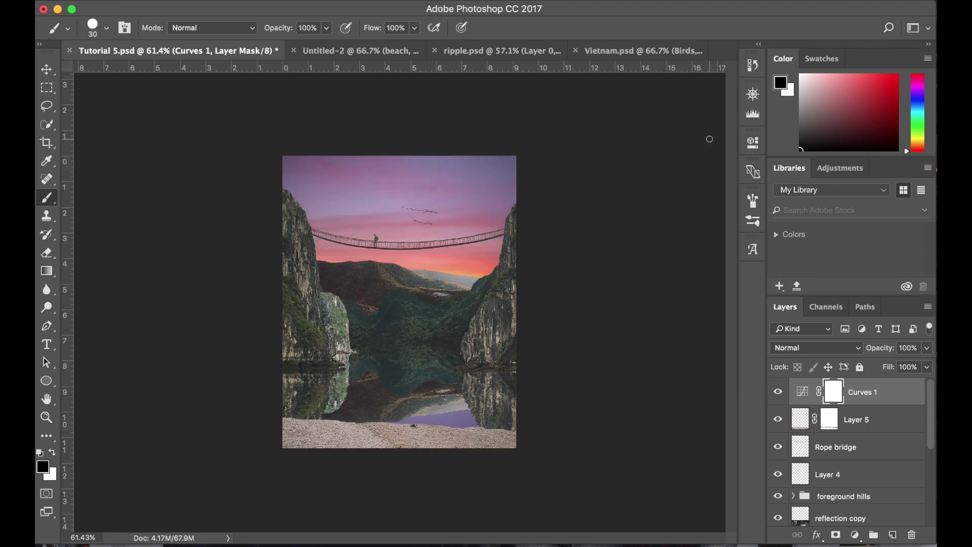
Darken the beach sand on Layer 5, keeping the Curves adjustment layer above it.
{"action": "left_click", "coordinate": [791, 431]}
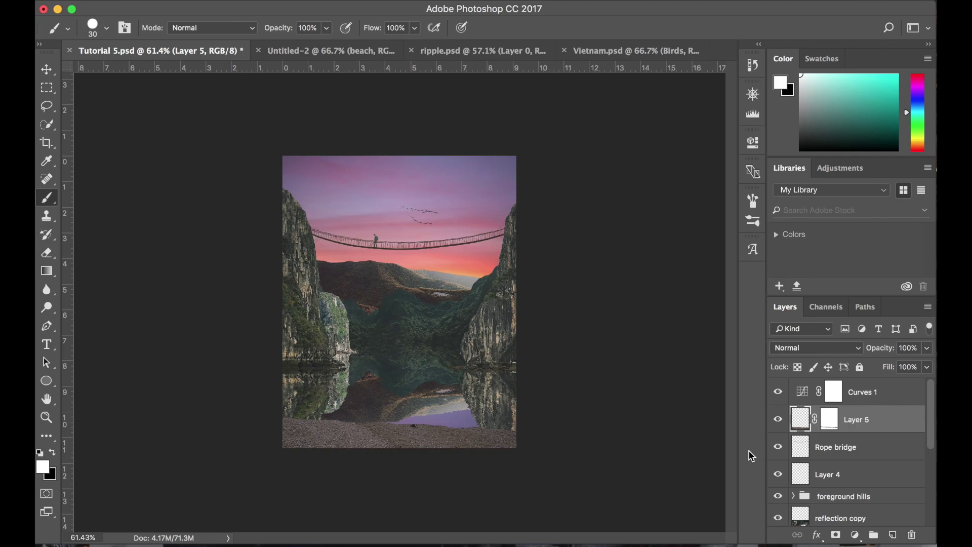
{"action": "left_click", "coordinate": [808, 399]}
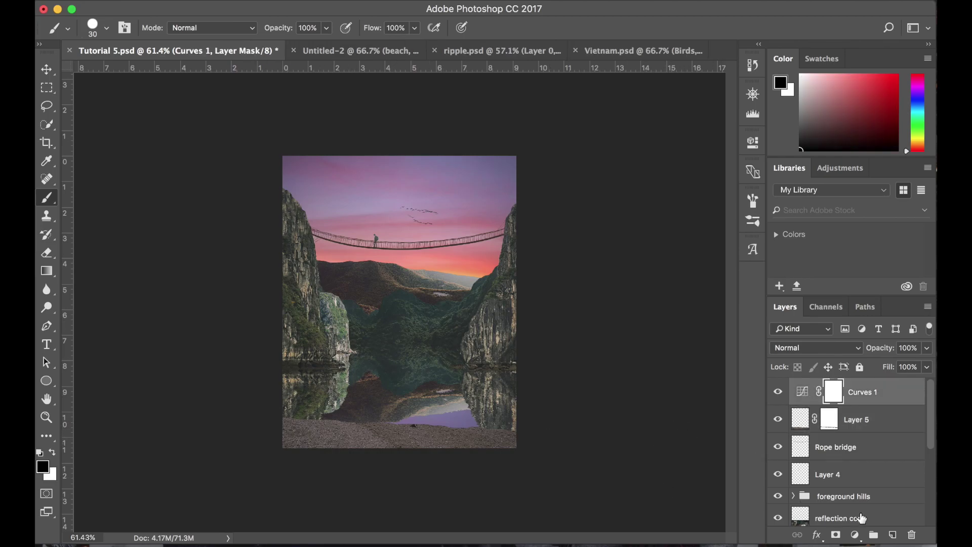
{"action": "left_click", "coordinate": [855, 535]}
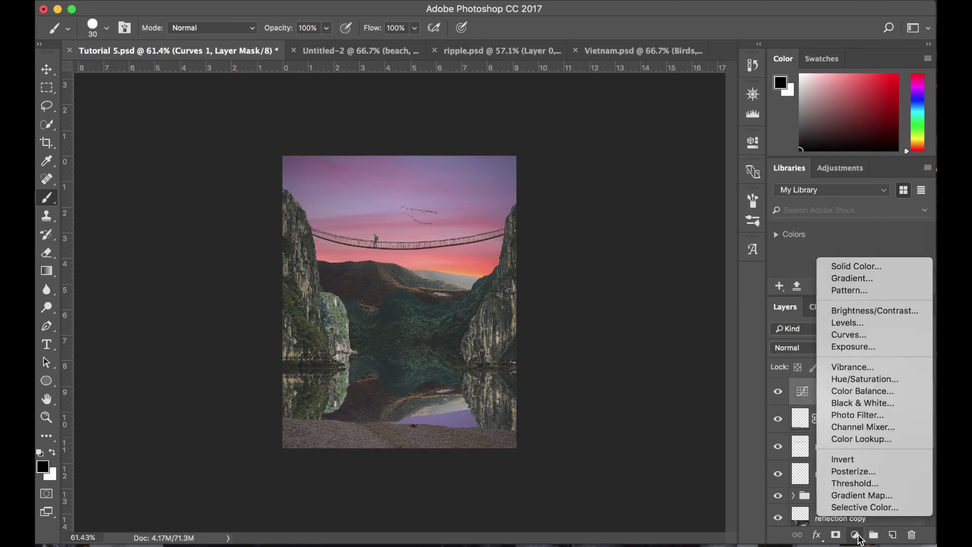
{"action": "left_click", "coordinate": [851, 385]}
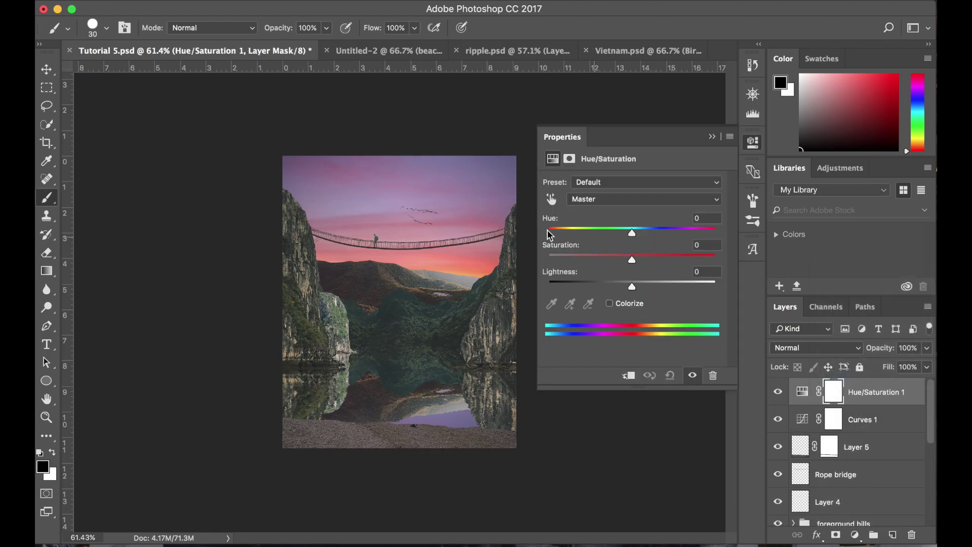
{"action": "left_click_drag", "start_coordinate": [633, 233], "coordinate": [726, 233]}
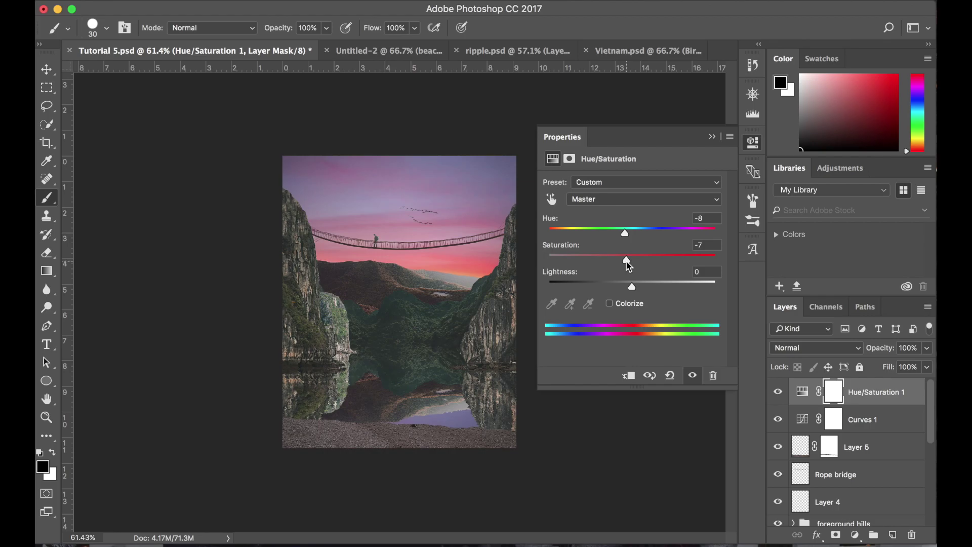
{"action": "left_click", "coordinate": [712, 137]}
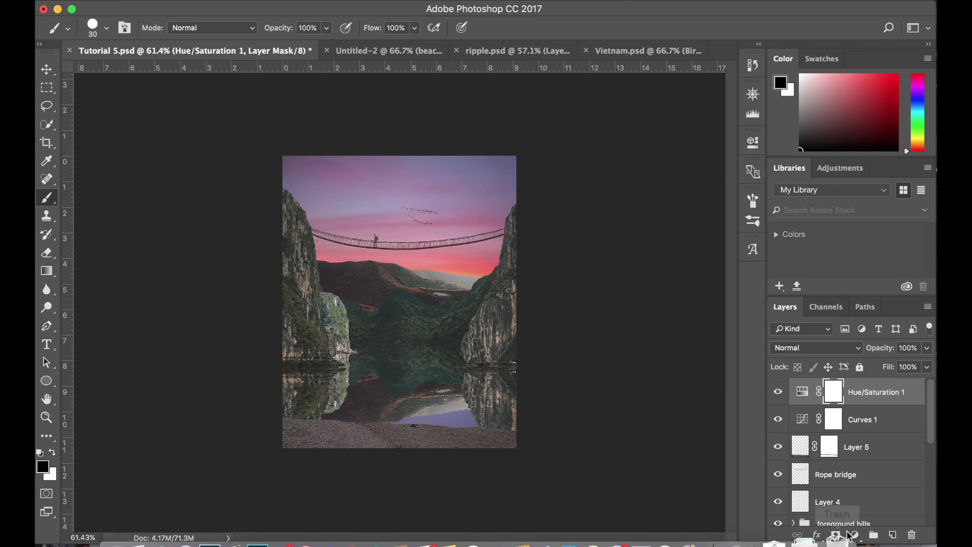
{"action": "key", "text": "Delete"}
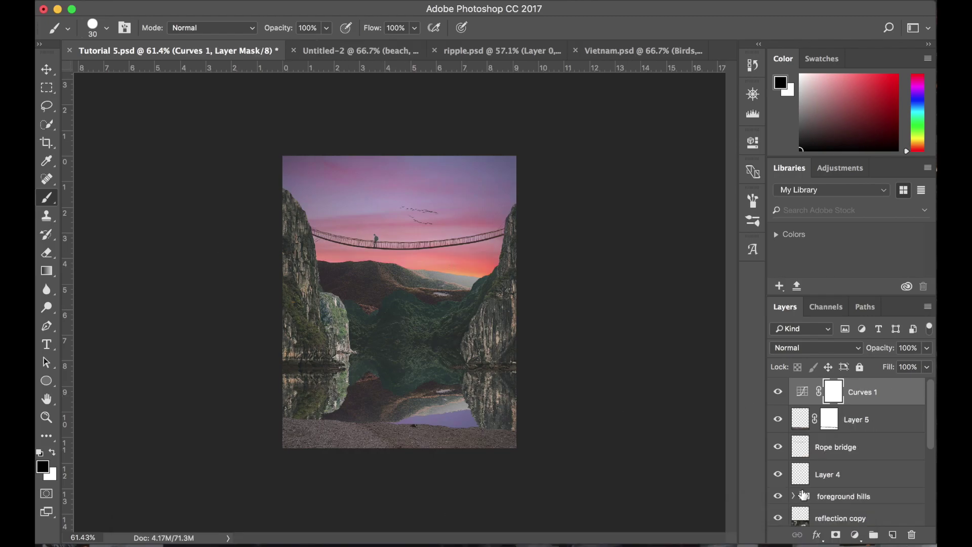
Add a Color Balance adjustment layer above Curves 1 and shift the midtones slightly toward red, magenta and blue.
{"action": "left_click", "coordinate": [855, 535]}
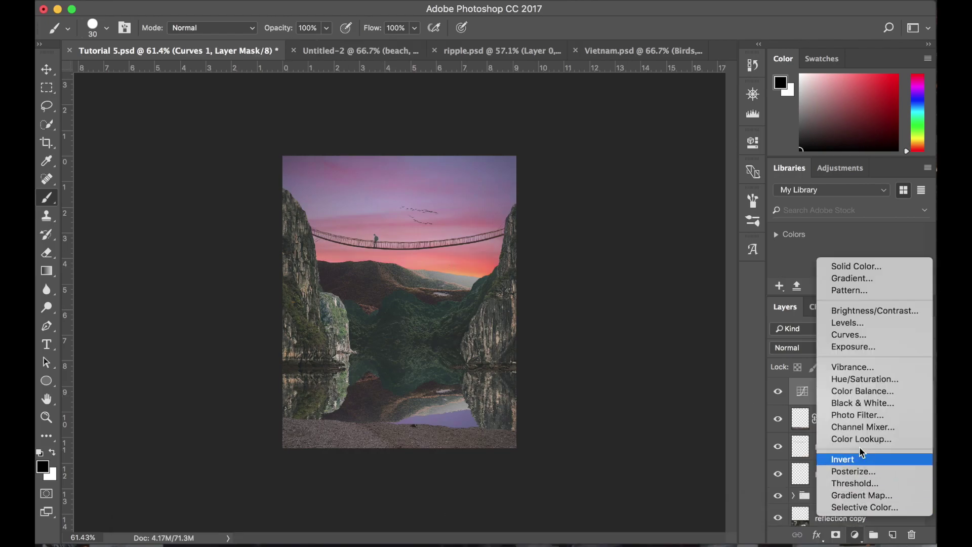
{"action": "left_click", "coordinate": [852, 397]}
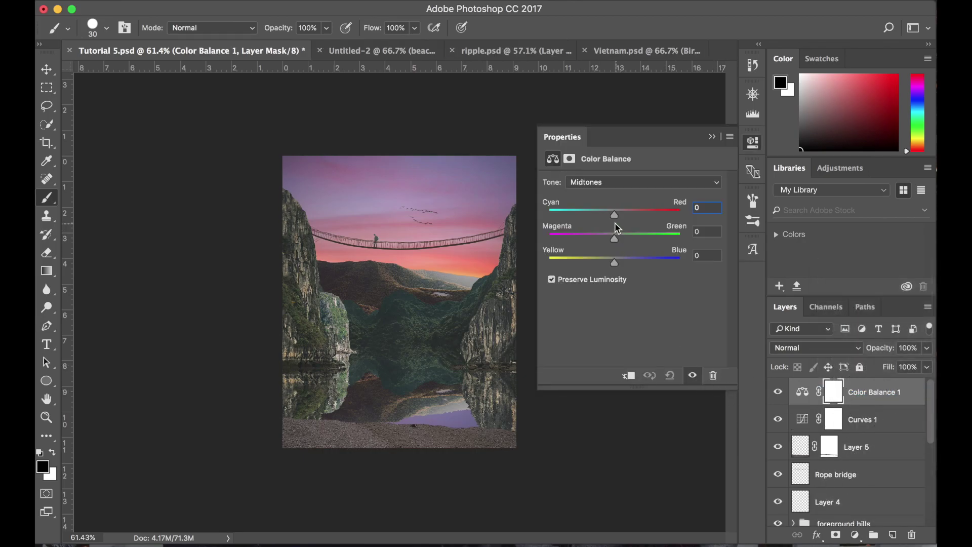
{"action": "left_click_drag", "start_coordinate": [613, 214], "coordinate": [621, 216]}
{"action": "left_click_drag", "start_coordinate": [614, 243], "coordinate": [609, 243]}
{"action": "left_click_drag", "start_coordinate": [614, 262], "coordinate": [617, 267]}
{"action": "left_click_drag", "start_coordinate": [619, 214], "coordinate": [617, 214]}
{"action": "left_click", "coordinate": [712, 137]}
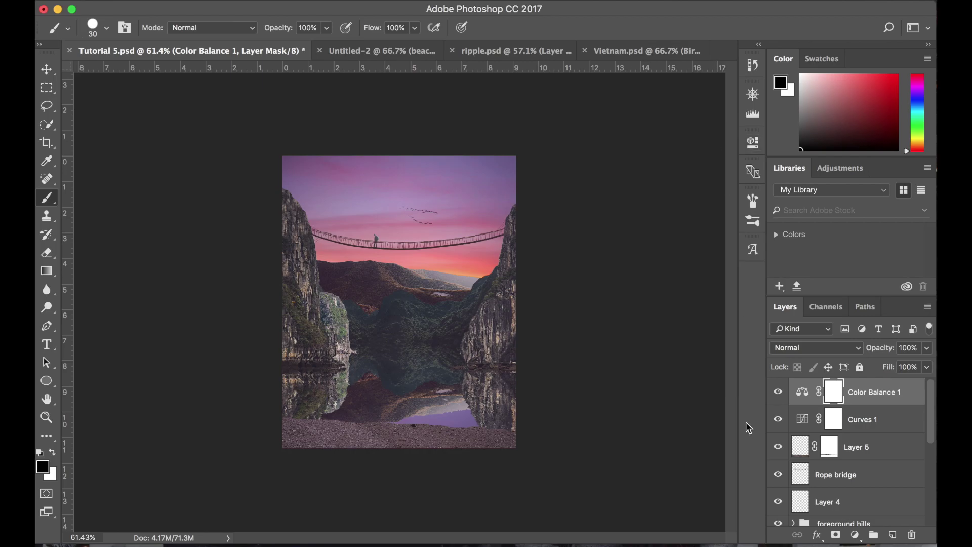
Create a new layer above the Color Balance adjustment and set up a soft white brush at 80 px and 23% opacity.
{"action": "scroll", "coordinate": [597, 233], "scroll_direction": "up", "scroll_amount": 2}
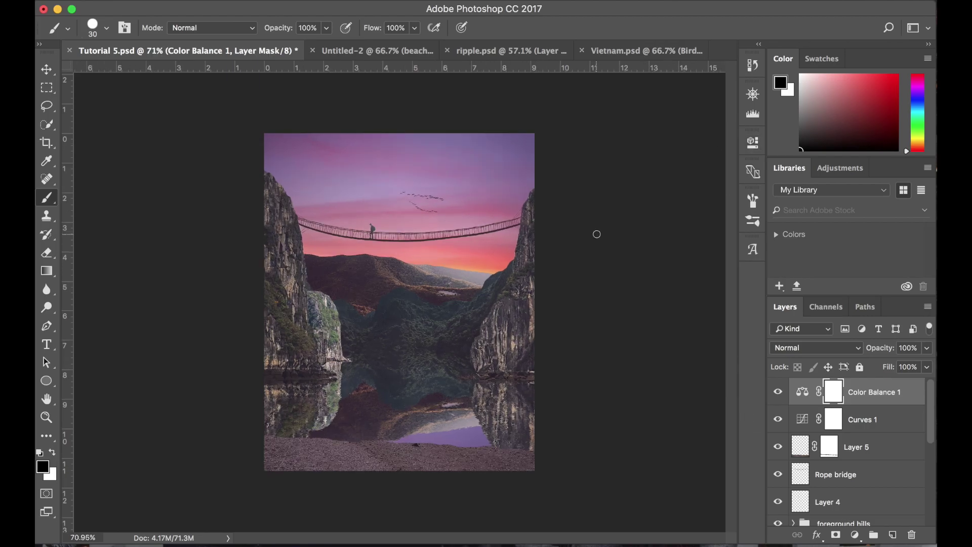
{"action": "left_click", "coordinate": [889, 537]}
{"action": "key", "text": "x"}
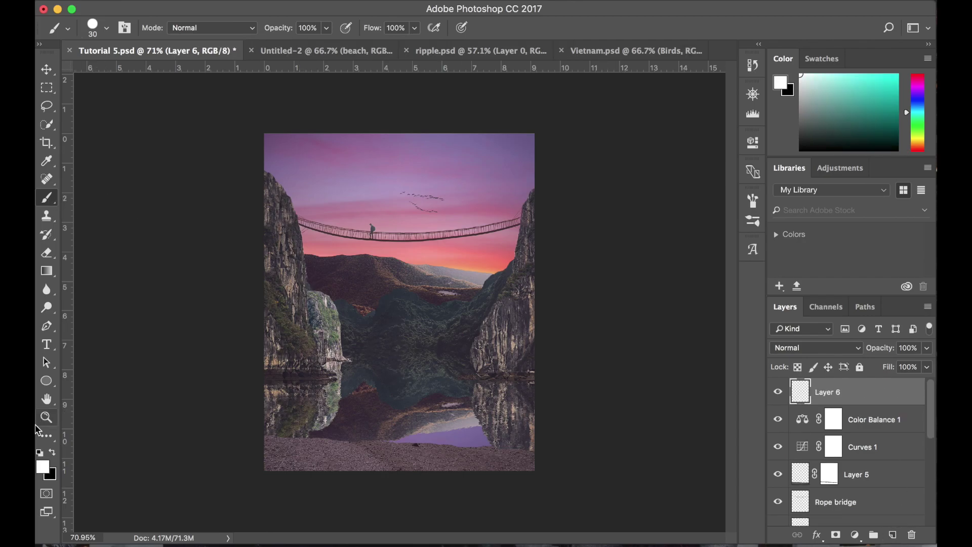
{"action": "left_click", "coordinate": [104, 31]}
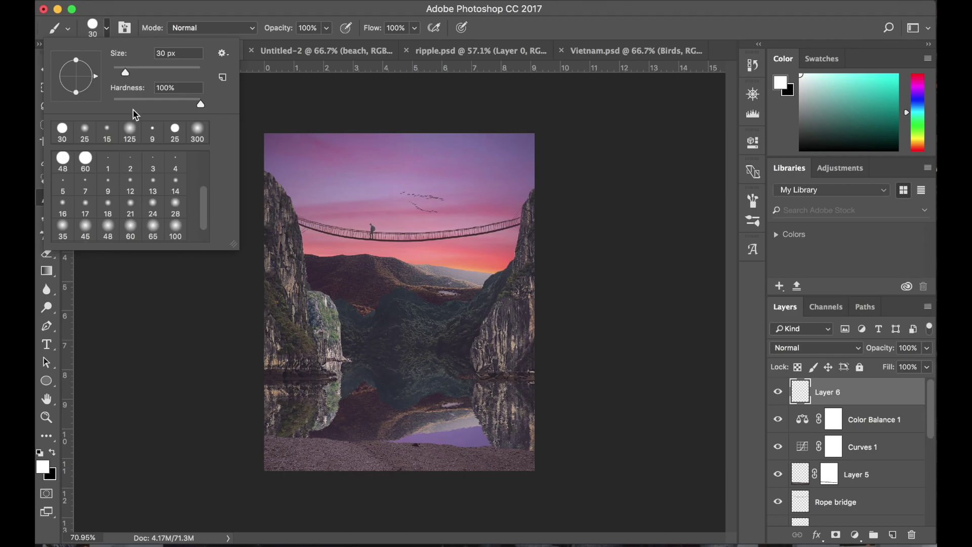
{"action": "left_click_drag", "start_coordinate": [133, 100], "coordinate": [85, 99]}
{"action": "left_click", "coordinate": [187, 320]}
{"action": "key", "text": "bracketright"}
{"action": "key", "text": "bracketright"}
{"action": "key", "text": "bracketright"}
{"action": "key", "text": "bracketright"}
{"action": "key", "text": "bracketright"}
{"action": "key", "text": "bracketright"}
{"action": "key", "text": "bracketright"}
{"action": "key", "text": "bracketright"}
{"action": "key", "text": "bracketright"}
{"action": "key", "text": "bracketright"}
{"action": "key", "text": "bracketright"}
{"action": "key", "text": "bracketright"}
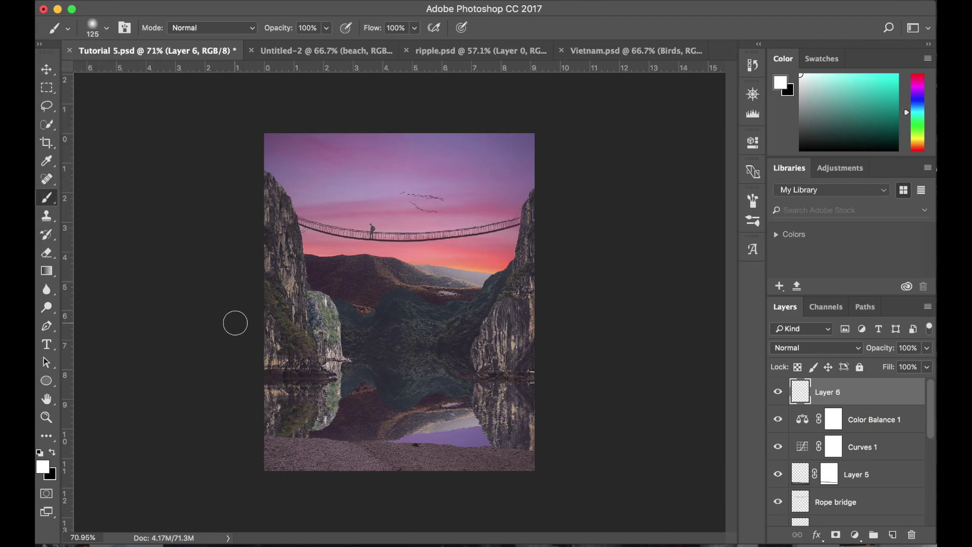
{"action": "left_click", "coordinate": [327, 27]}
{"action": "mouse_move", "coordinate": [330, 43]}
{"action": "left_mouse_down"}
{"action": "mouse_move", "coordinate": [267, 44]}
{"action": "mouse_move", "coordinate": [277, 45]}
{"action": "left_mouse_up"}
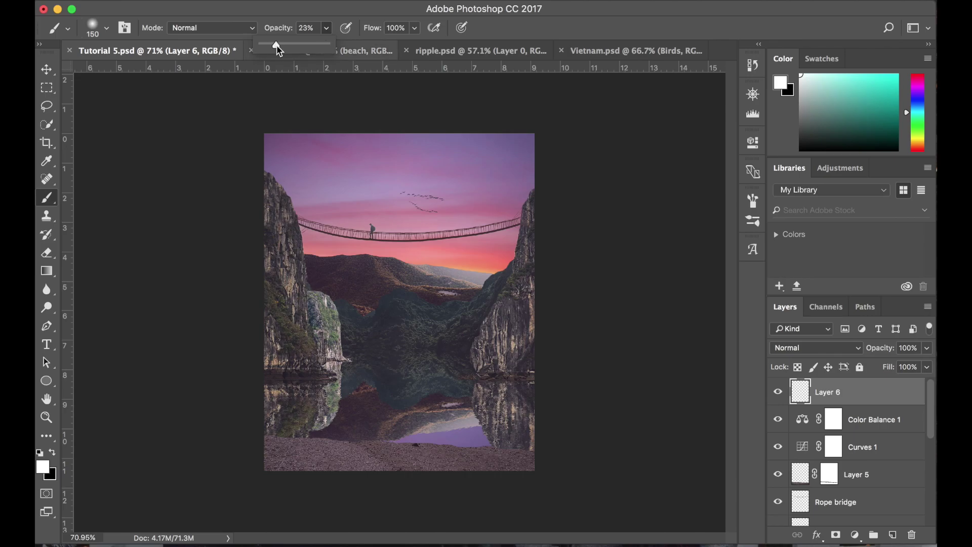
{"action": "key", "text": "bracketleft"}
{"action": "key", "text": "bracketleft"}
{"action": "key", "text": "bracketleft"}
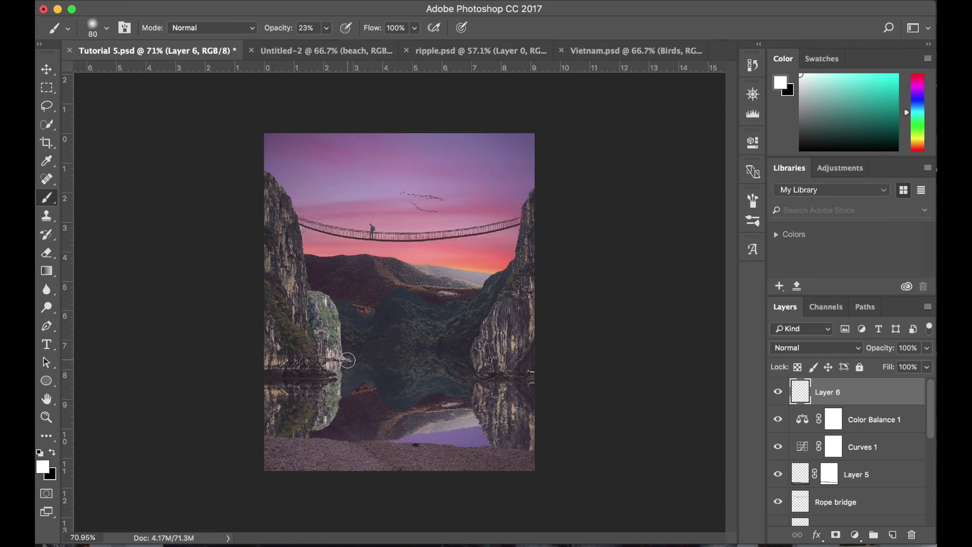
Paint soft white mist along the far waterline between the two cliffs, building it up with several brush sizes.
{"action": "left_click_drag", "start_coordinate": [347, 358], "coordinate": [479, 360]}
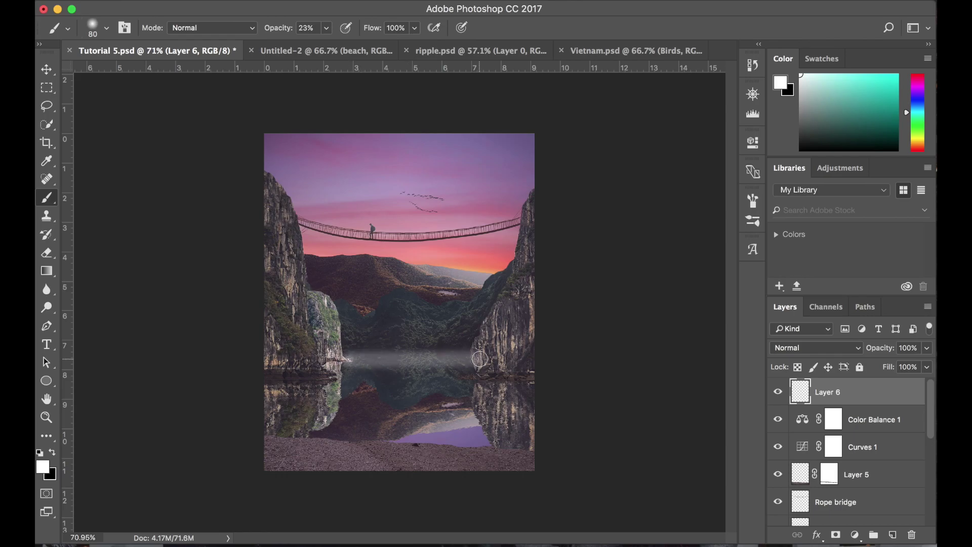
{"action": "key", "text": "bracketleft"}
{"action": "key", "text": "bracketleft"}
{"action": "mouse_move", "coordinate": [350, 360]}
{"action": "left_mouse_down"}
{"action": "mouse_move", "coordinate": [474, 357]}
{"action": "mouse_move", "coordinate": [331, 352]}
{"action": "left_mouse_up"}
{"action": "key", "text": "bracketright"}
{"action": "key", "text": "bracketright"}
{"action": "key", "text": "bracketright"}
{"action": "key", "text": "bracketright"}
{"action": "key", "text": "bracketright"}
{"action": "key", "text": "bracketright"}
{"action": "key", "text": "bracketright"}
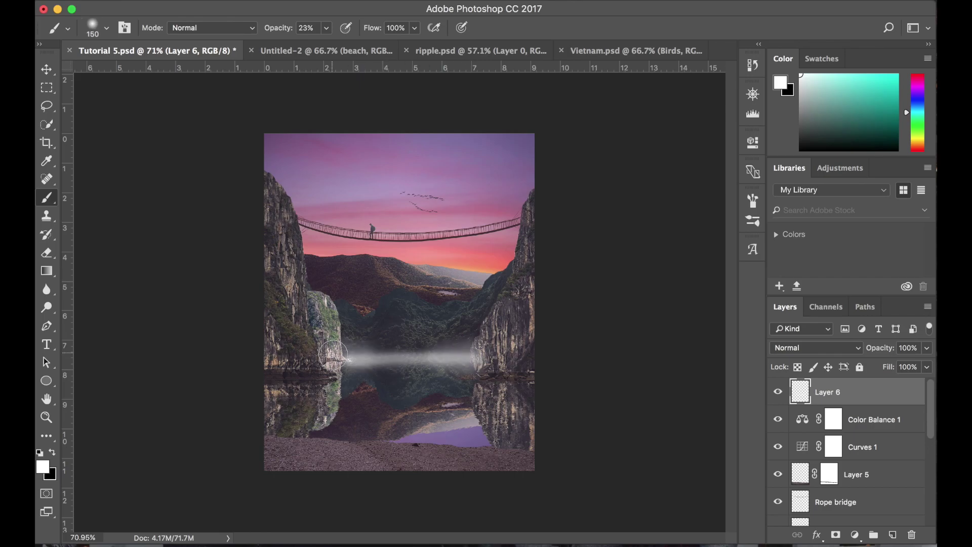
Lower the mist layer's opacity to 75% and move it into the foreground hills group, directly below Foreground Wall.
{"action": "left_click", "coordinate": [926, 366]}
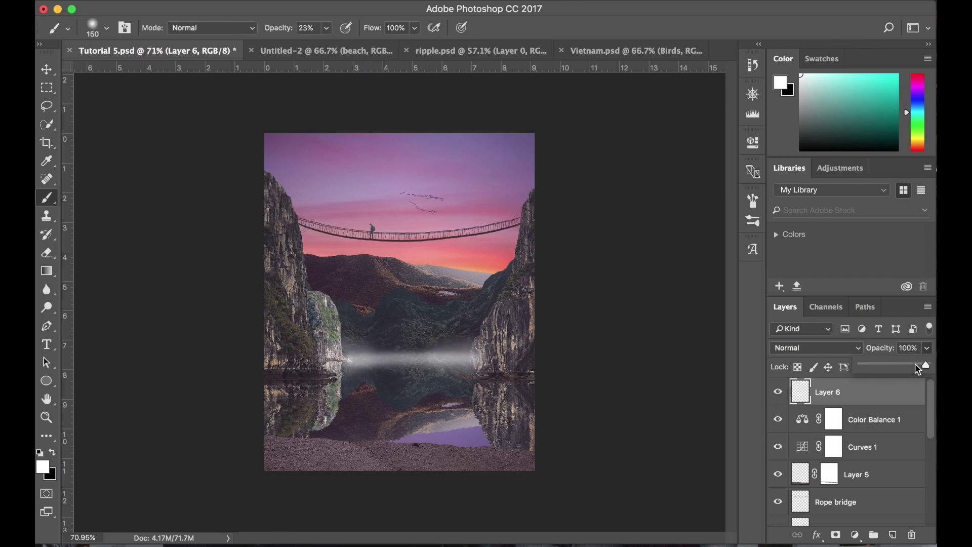
{"action": "left_click_drag", "start_coordinate": [915, 364], "coordinate": [909, 363]}
{"action": "left_click_drag", "start_coordinate": [830, 392], "coordinate": [835, 453]}
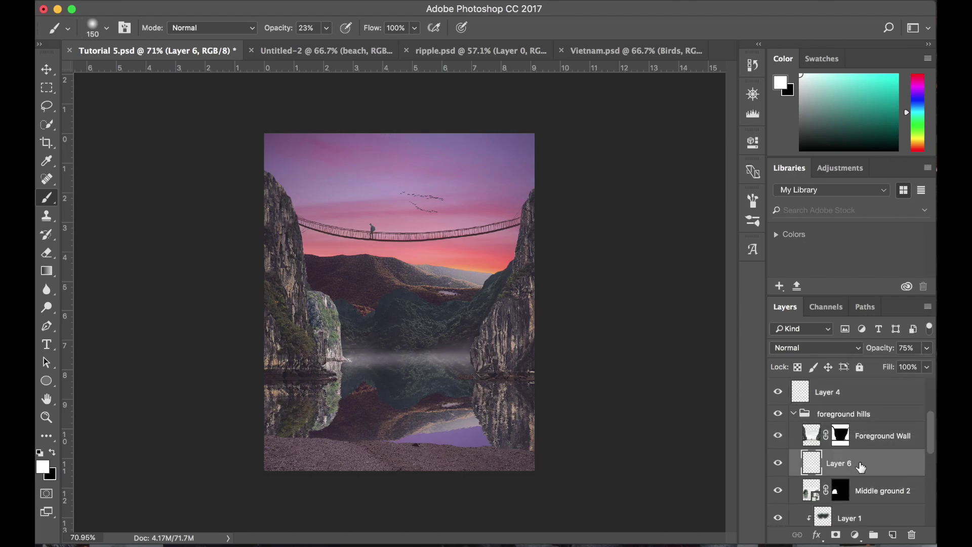